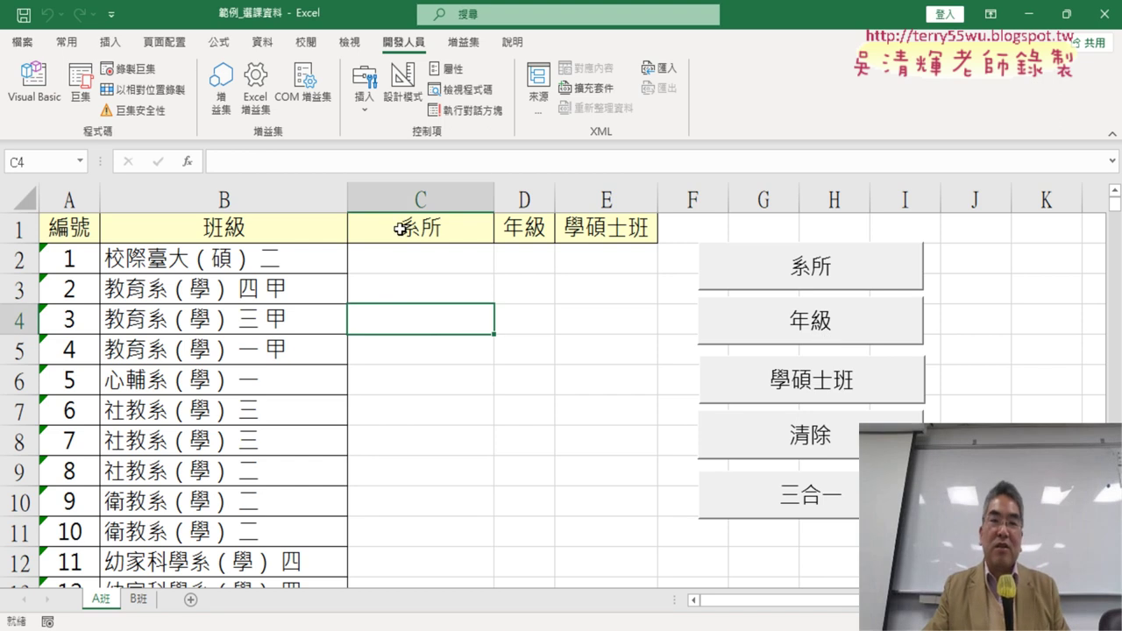
Step: Run the 三合一 macro to fill 系所, 年級 and 學碩士班 from the class names, then select column C
left_click(827, 489)
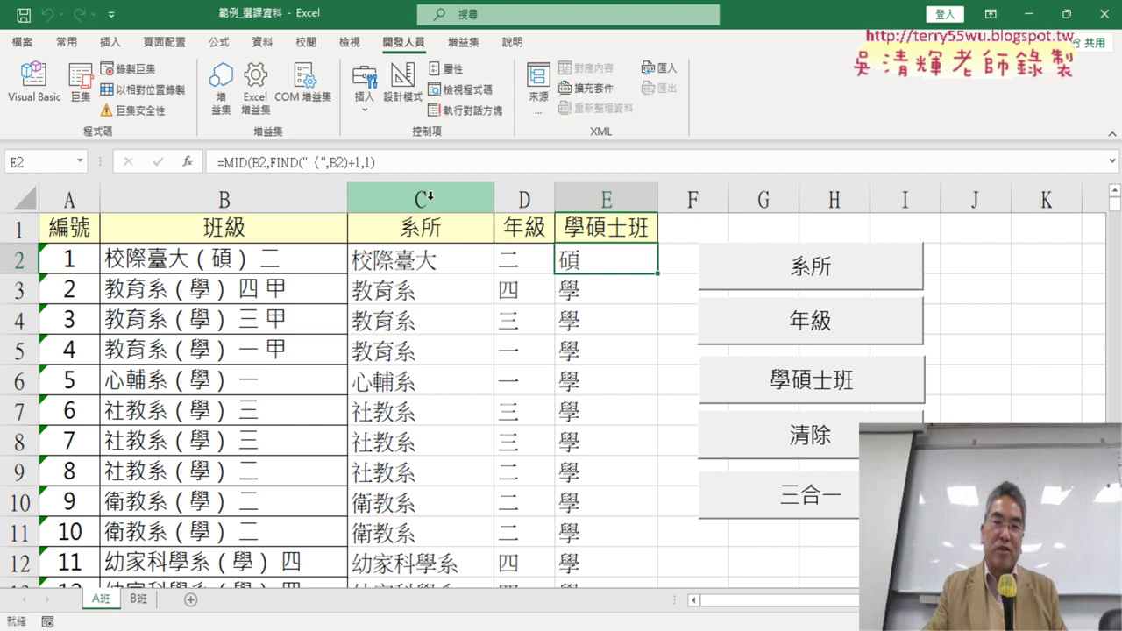
left_click(429, 196)
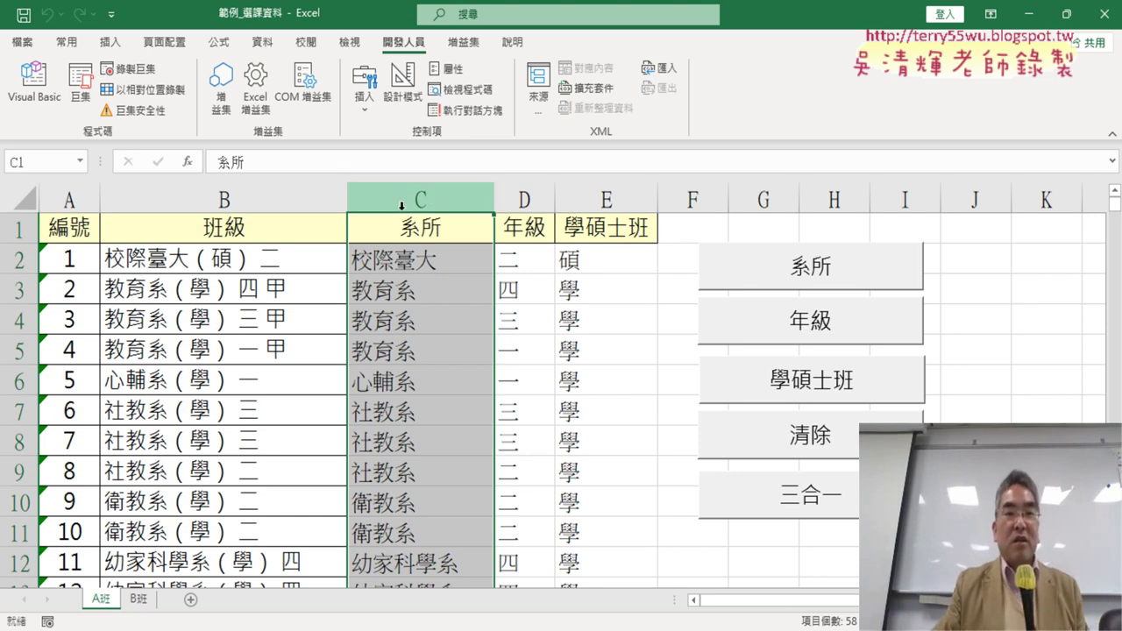
Step: Show the Insert commands and annotate the 系所 heading in C1 for viewers
left_click(109, 41)
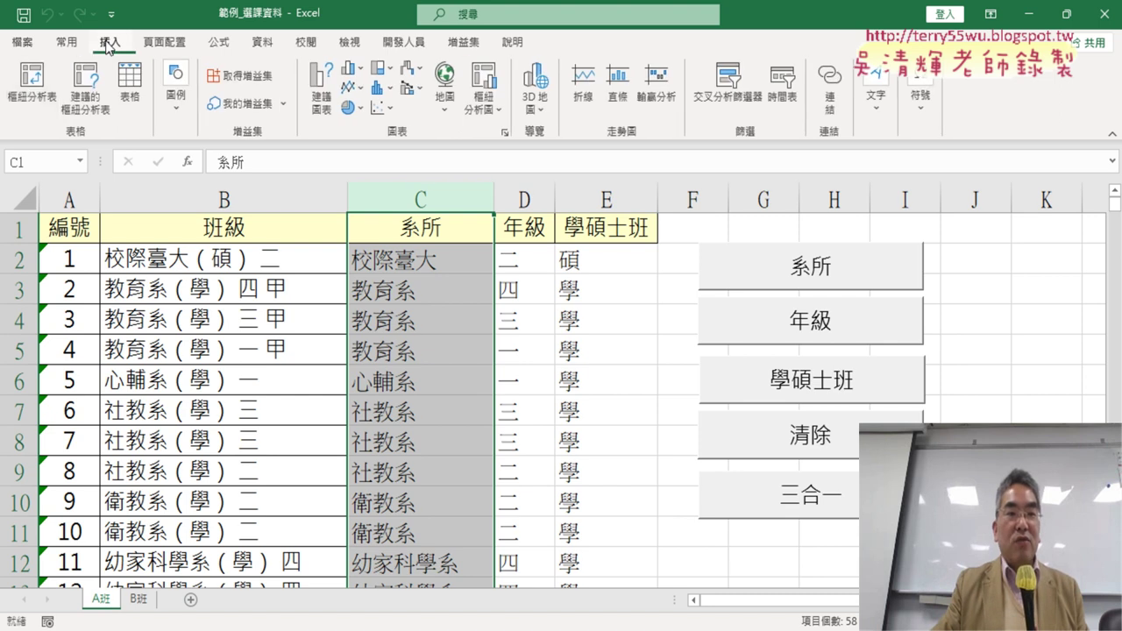
left_click(56, 121)
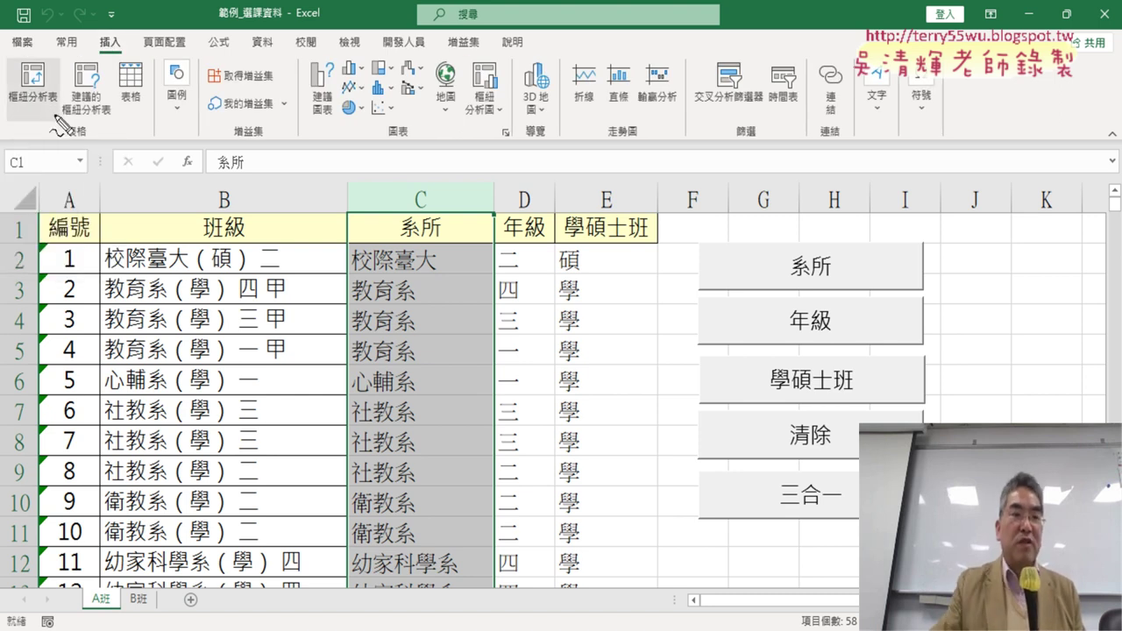
left_click_drag(44, 123, 54, 131)
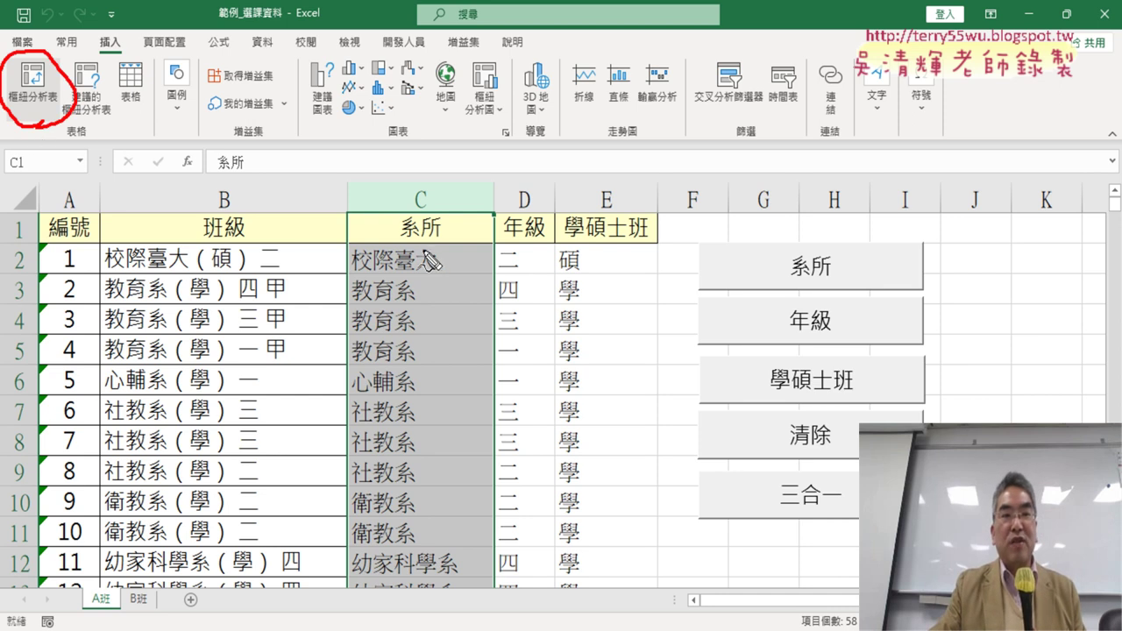
left_click_drag(443, 254, 439, 249)
mouse_move(89, 112)
left_mouse_down()
mouse_move(379, 207)
mouse_move(349, 220)
left_mouse_up()
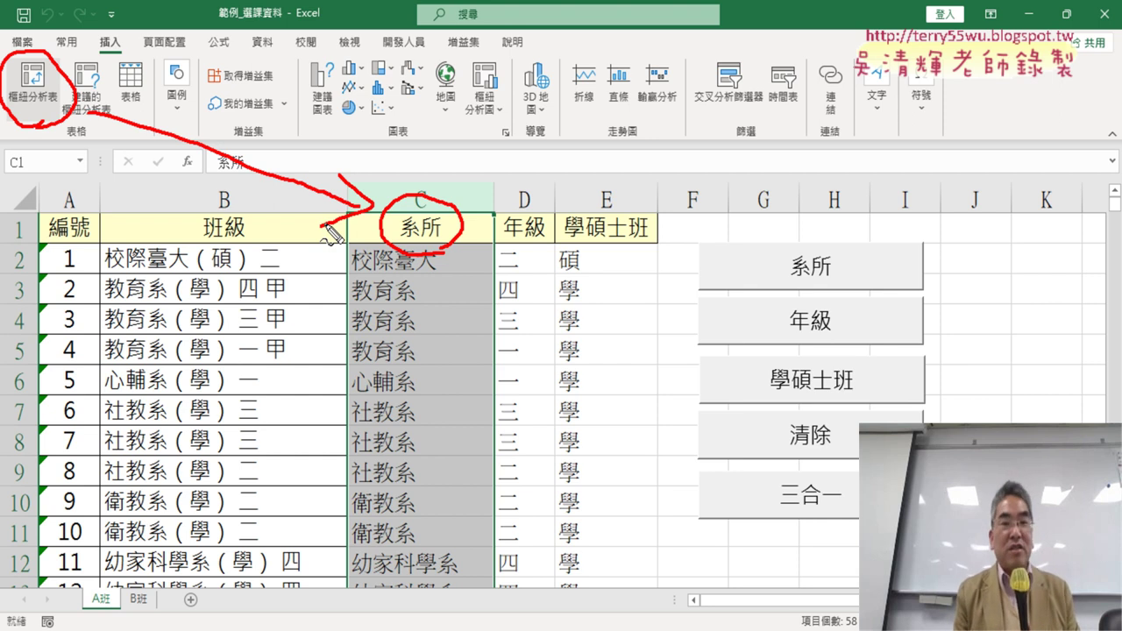
key("Escape")
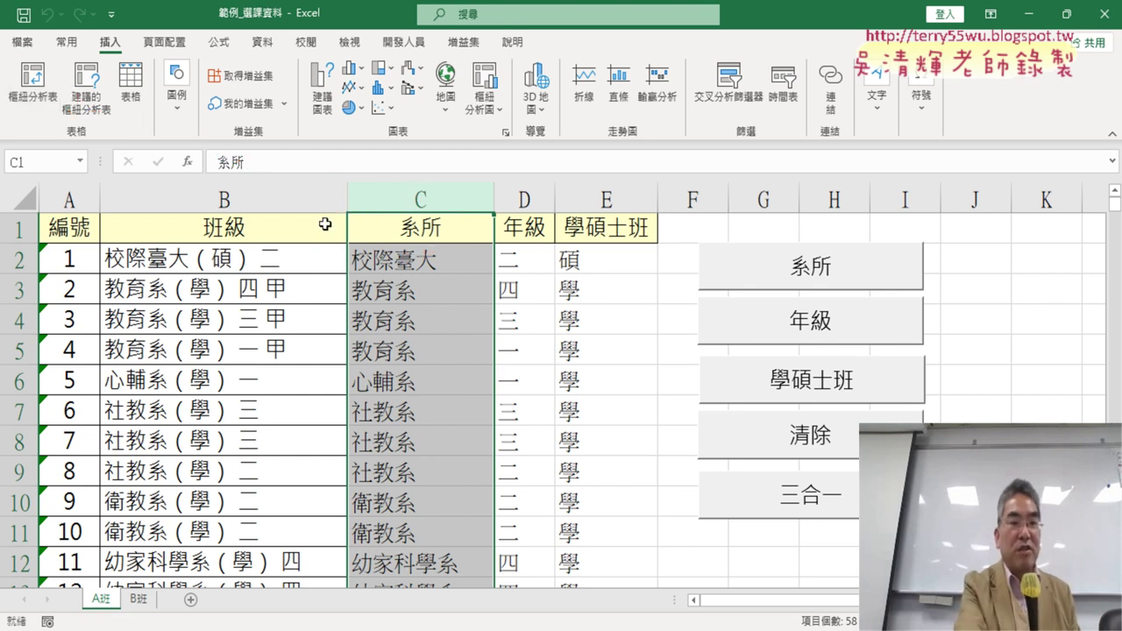
Step: Review the 系所 formulas in C2 and C3, then bring up the Create PivotTable dialog
left_click(369, 257)
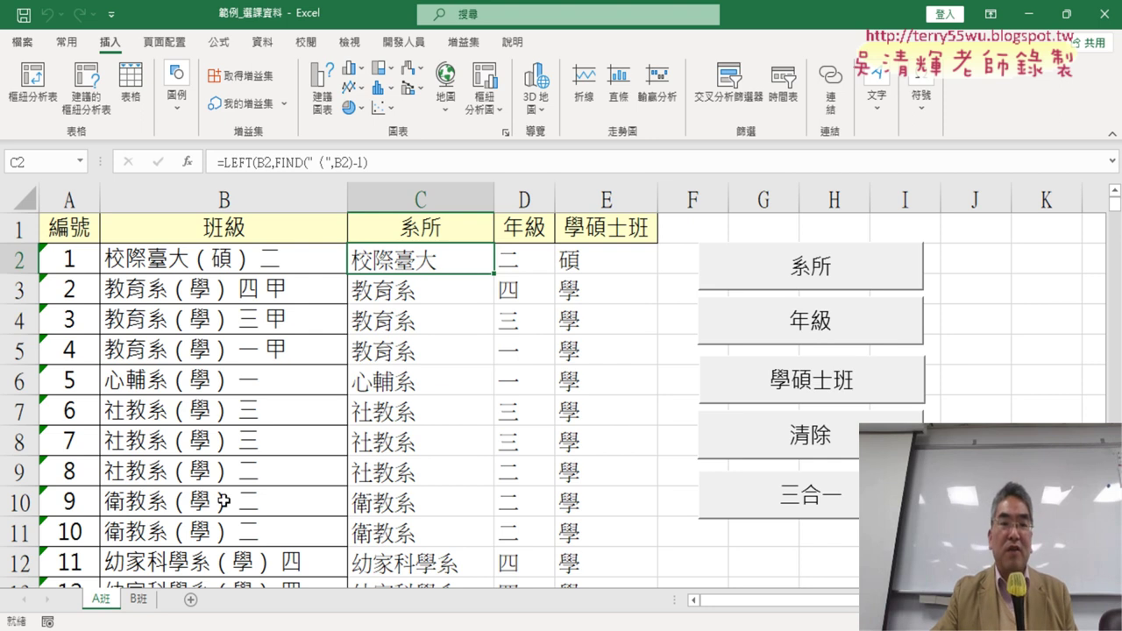
left_click(403, 204)
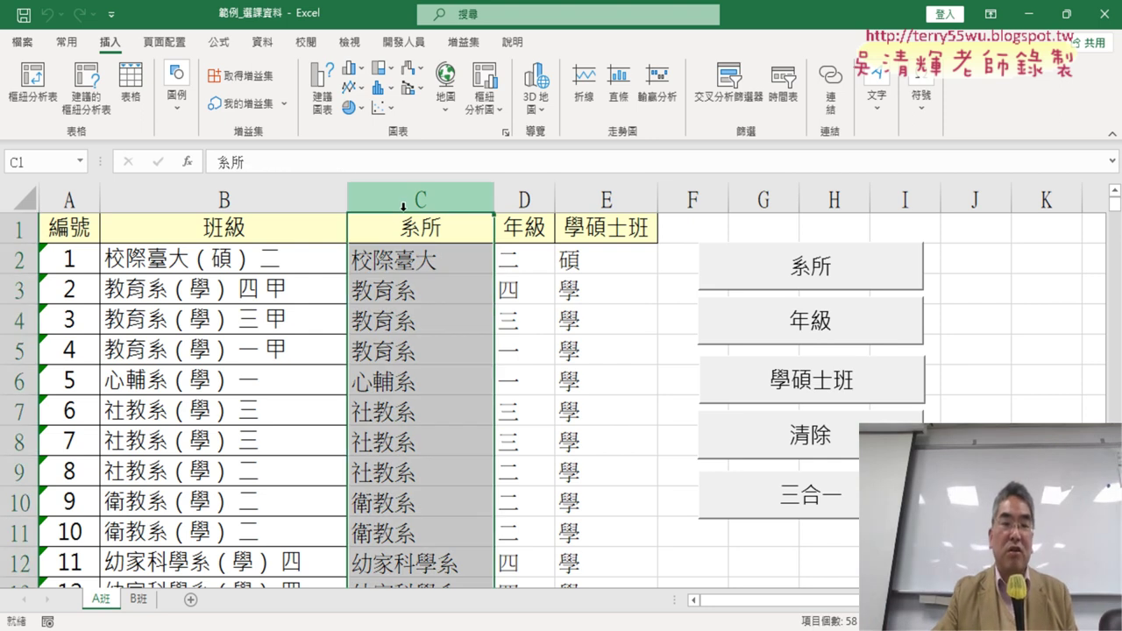
left_click(410, 285)
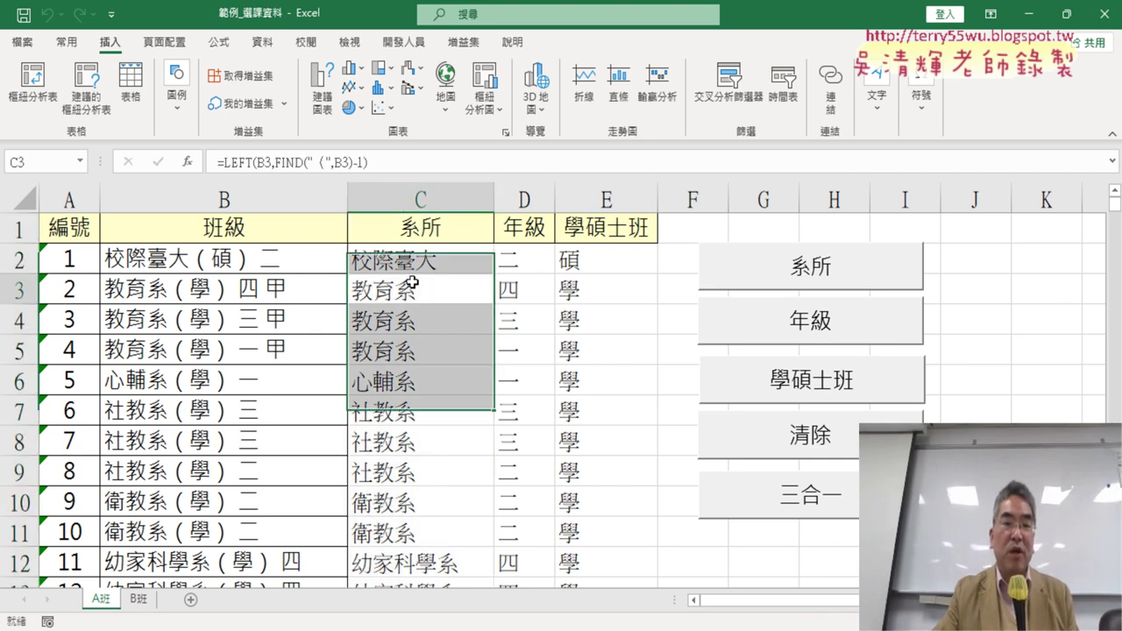
left_click(33, 85)
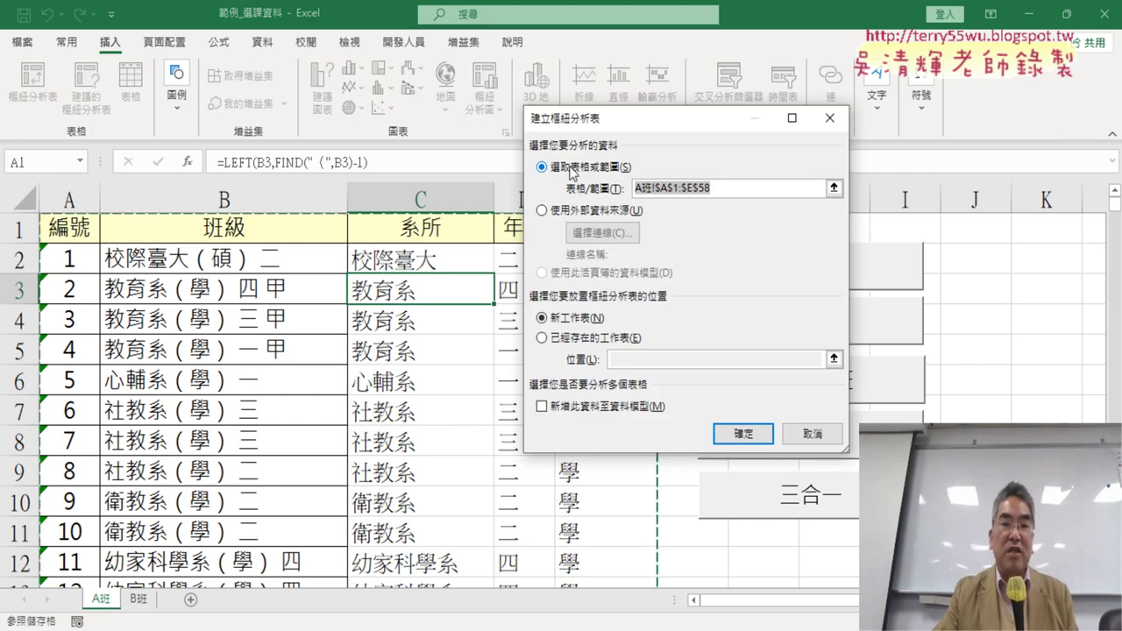
Step: Create the pivot table from A班!$A$1:$E$58 on the new sheet 工作表1
left_click(667, 190)
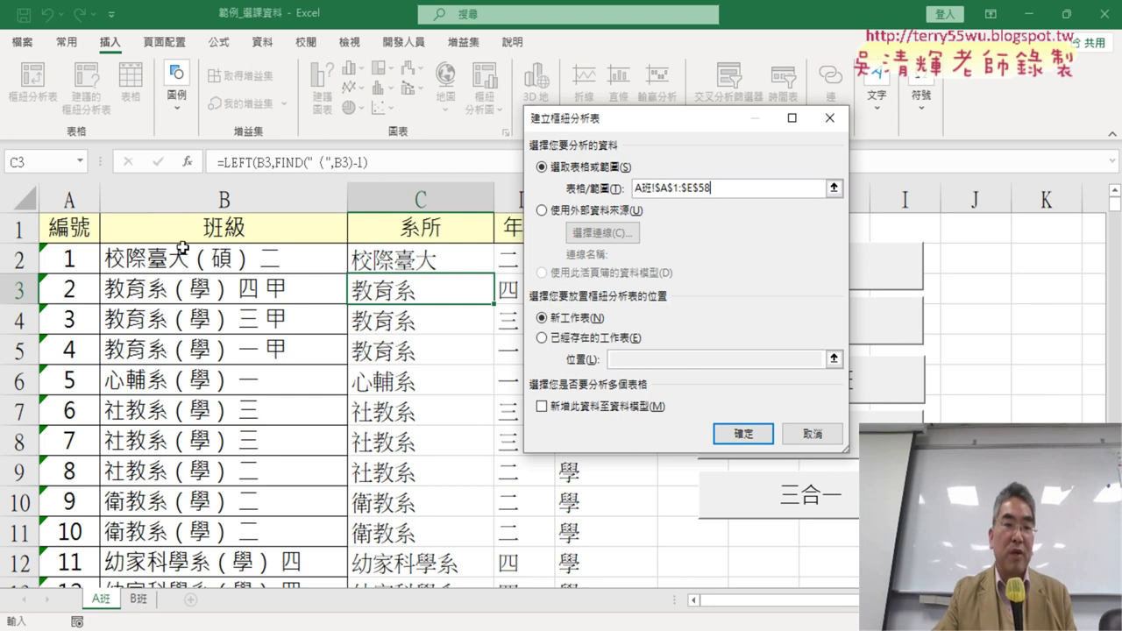
left_click(743, 434)
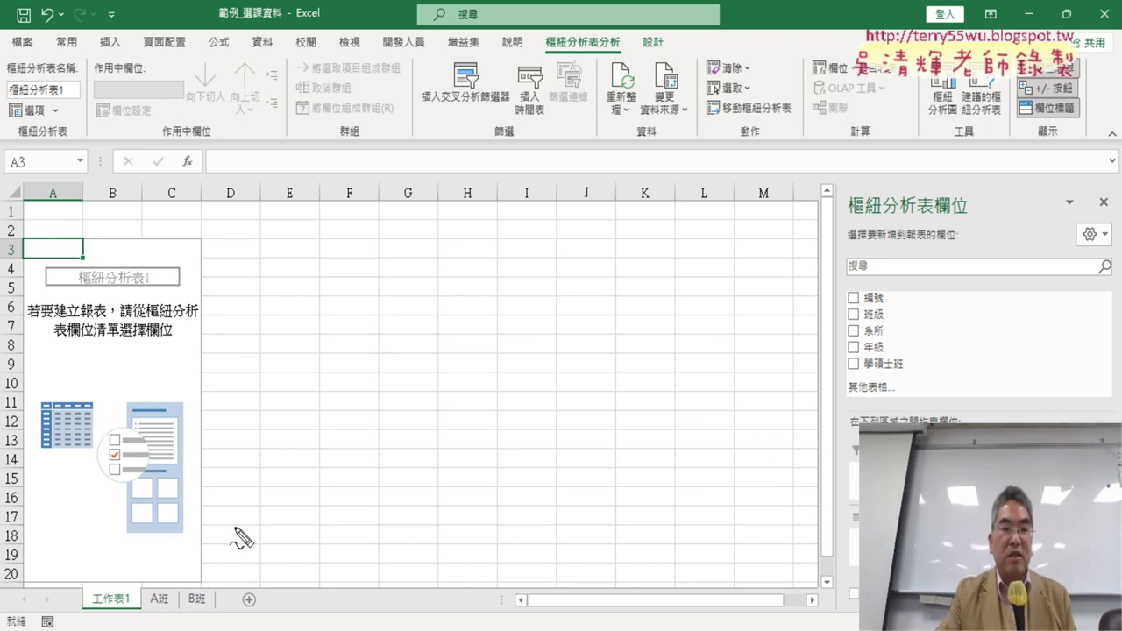
left_click_drag(194, 574, 98, 553)
left_click_drag(123, 597, 105, 625)
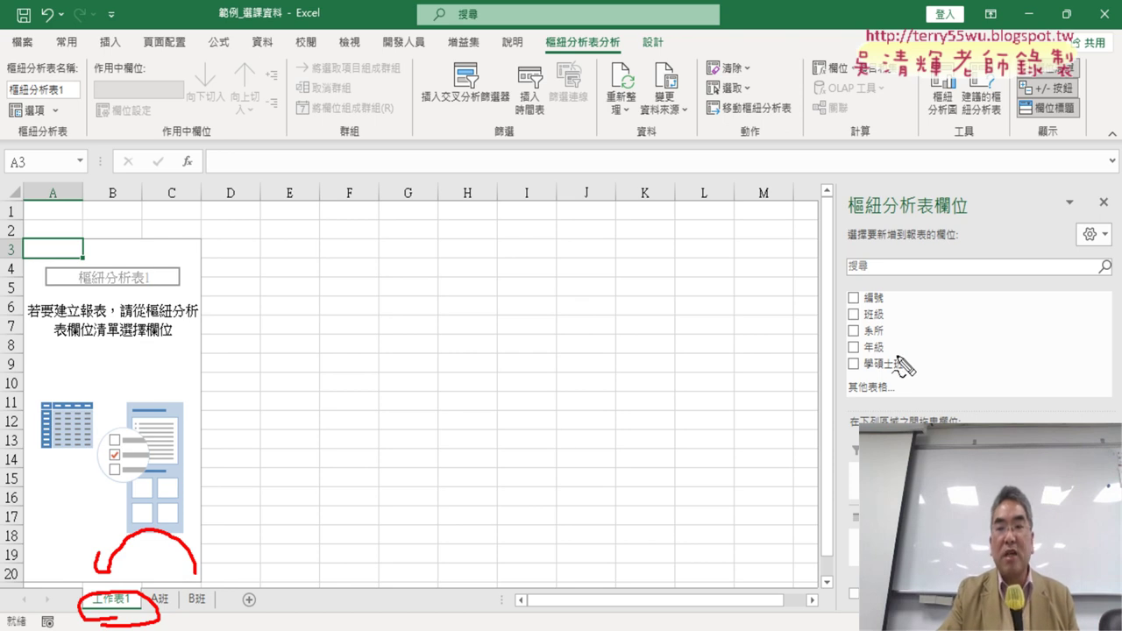
Step: Add the 系所 field as the pivot table's row labels
left_click_drag(881, 324, 888, 333)
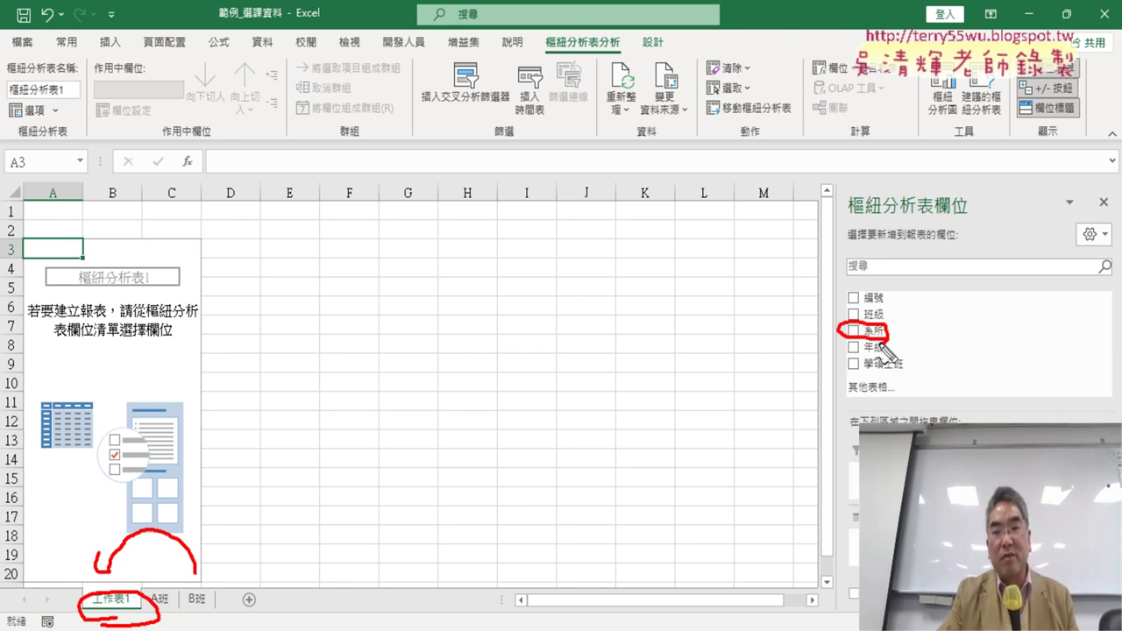
left_click_drag(919, 216, 974, 211)
left_click_drag(883, 339, 881, 627)
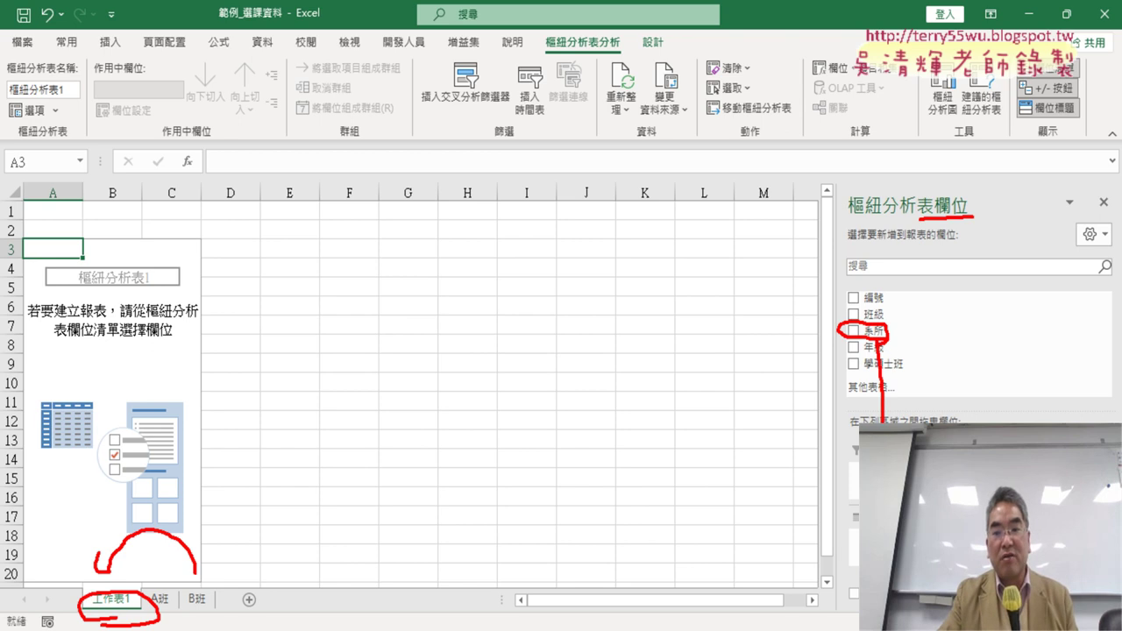
key("Escape")
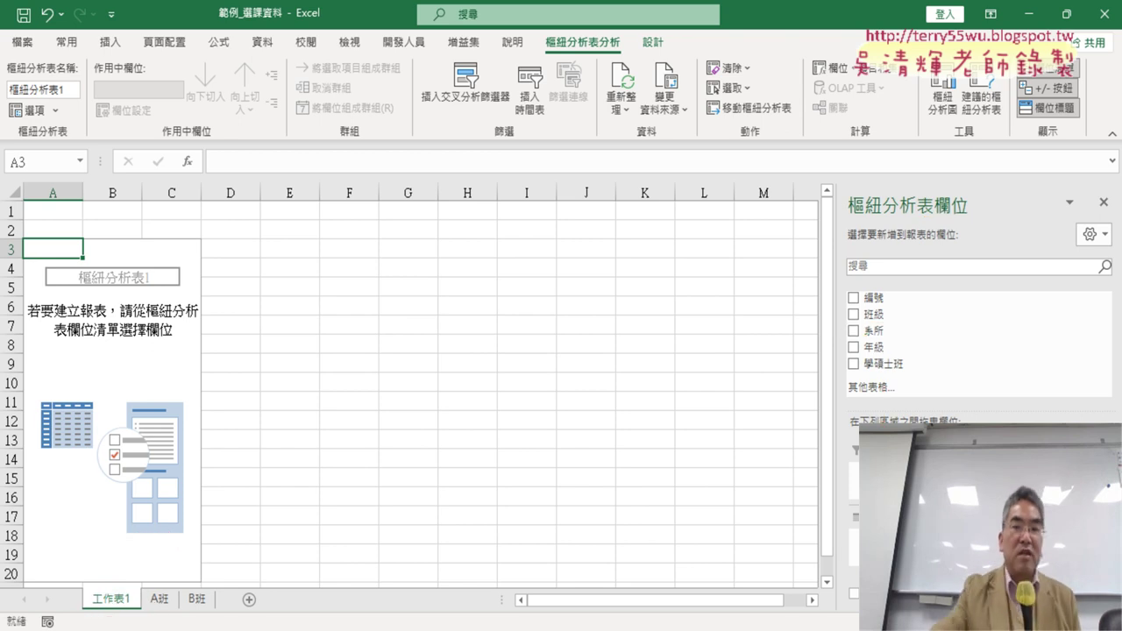
left_click(875, 331)
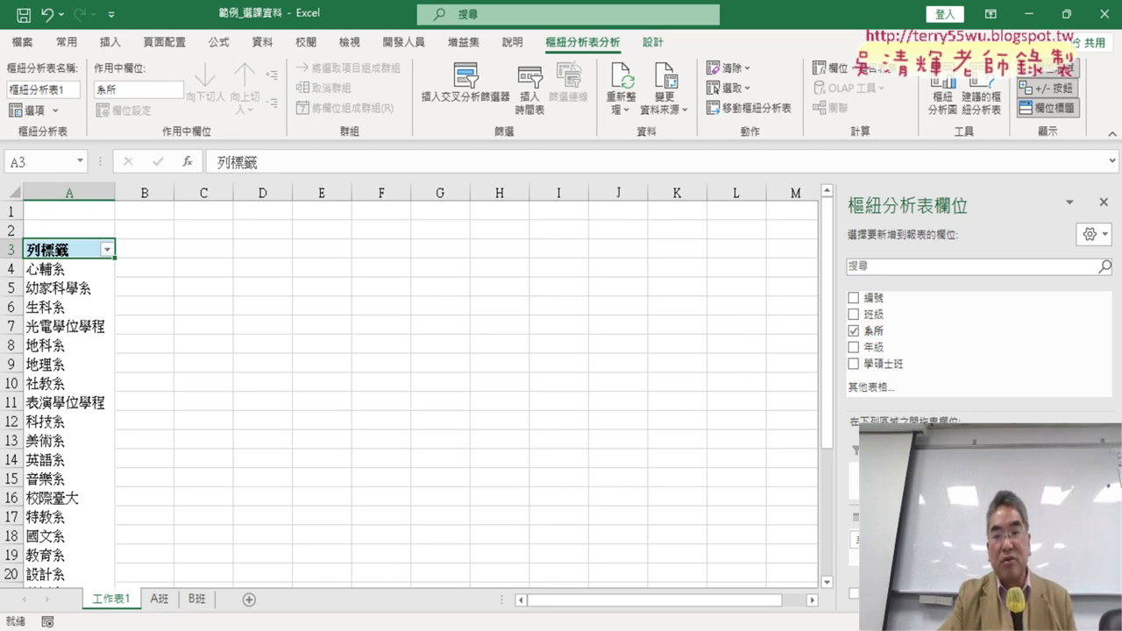
Step: Put 系所 into Values as 計數 - 系所, giving e.g. 4 for 幼家科學系 and 5 for 音樂系
left_click_drag(874, 331, 1009, 539)
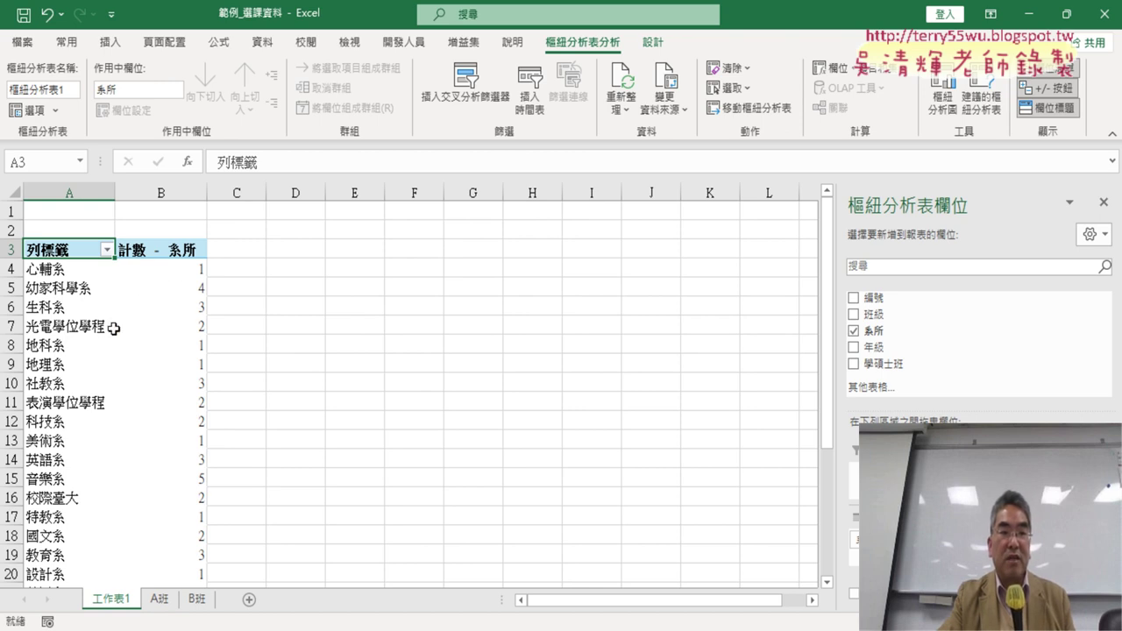
mouse_move(201, 325)
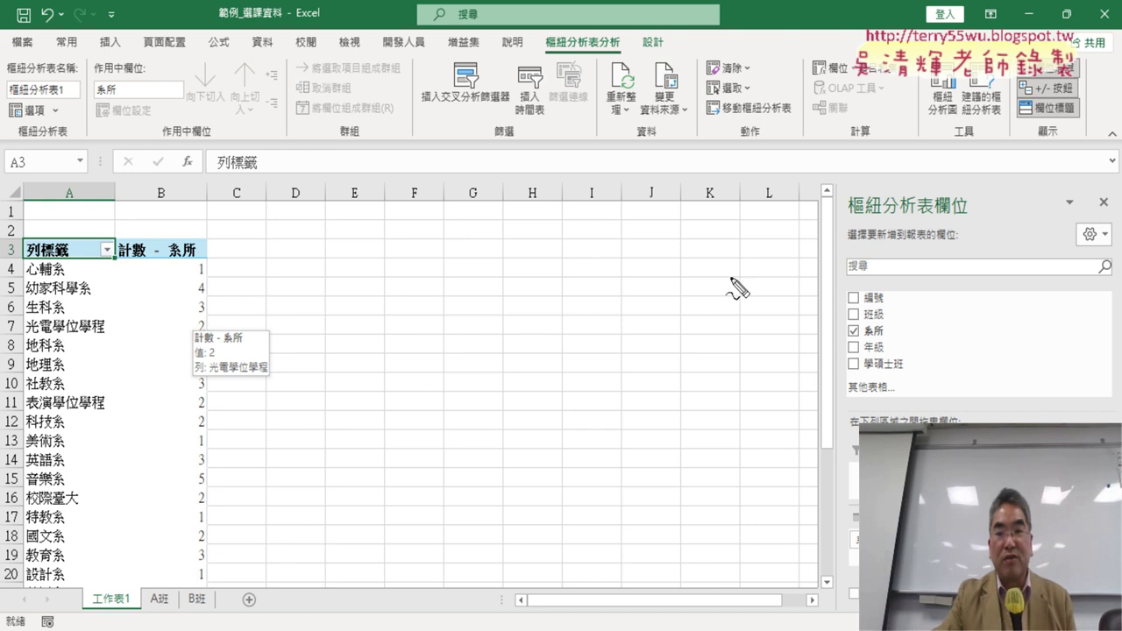
mouse_move(885, 346)
left_mouse_down()
mouse_move(847, 323)
mouse_move(877, 349)
mouse_move(879, 425)
left_mouse_up()
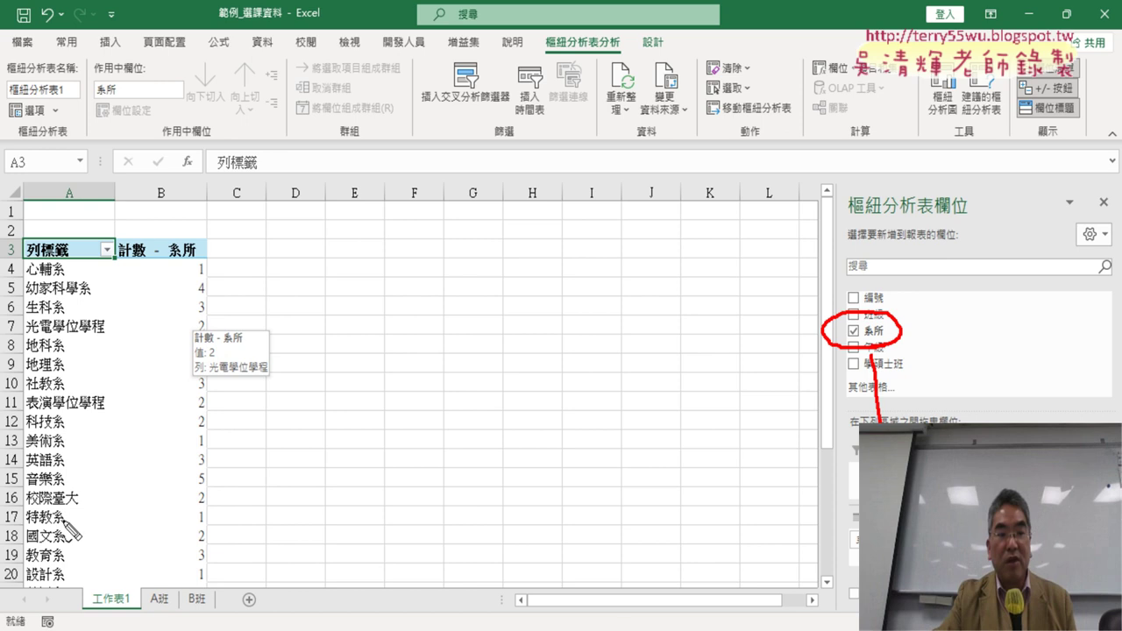
left_click_drag(12, 544, 8, 548)
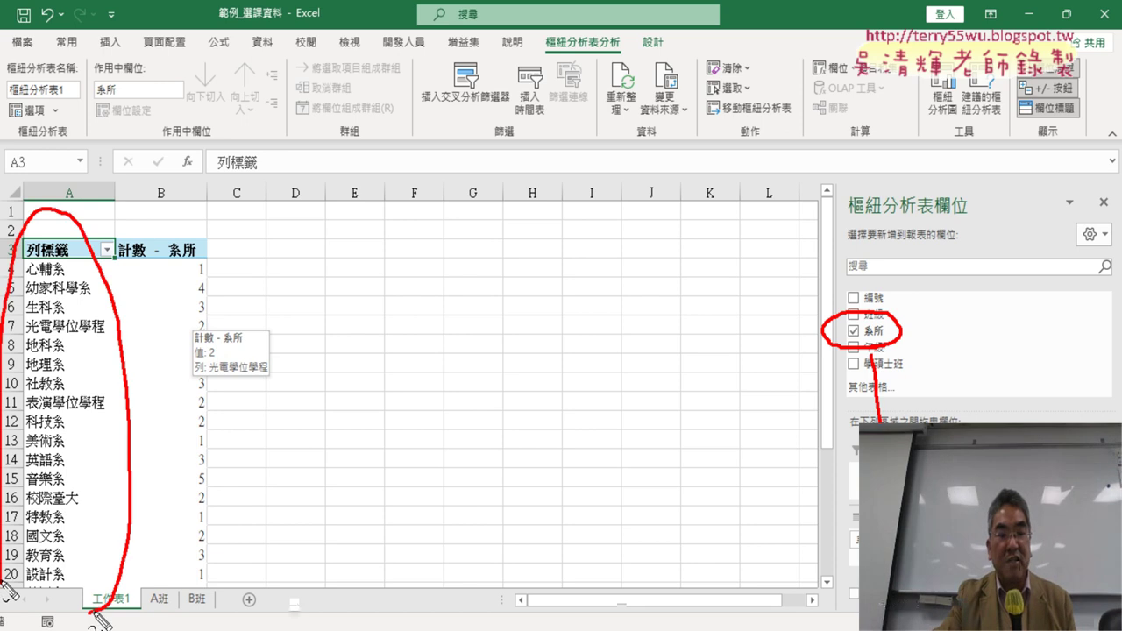
left_click_drag(897, 349, 993, 422)
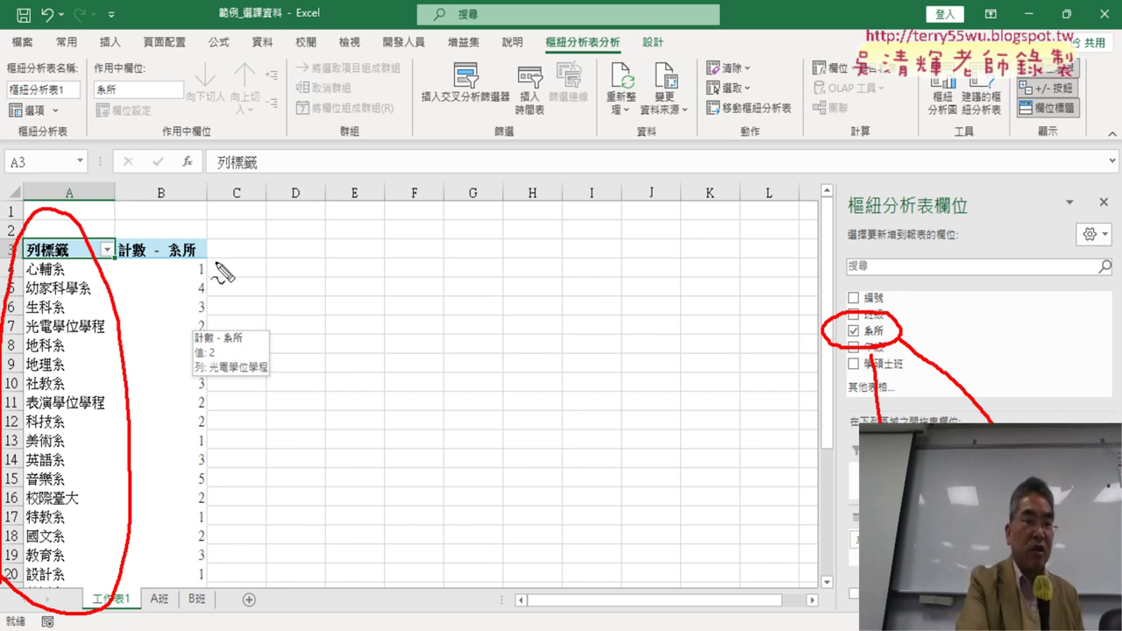
key("Escape")
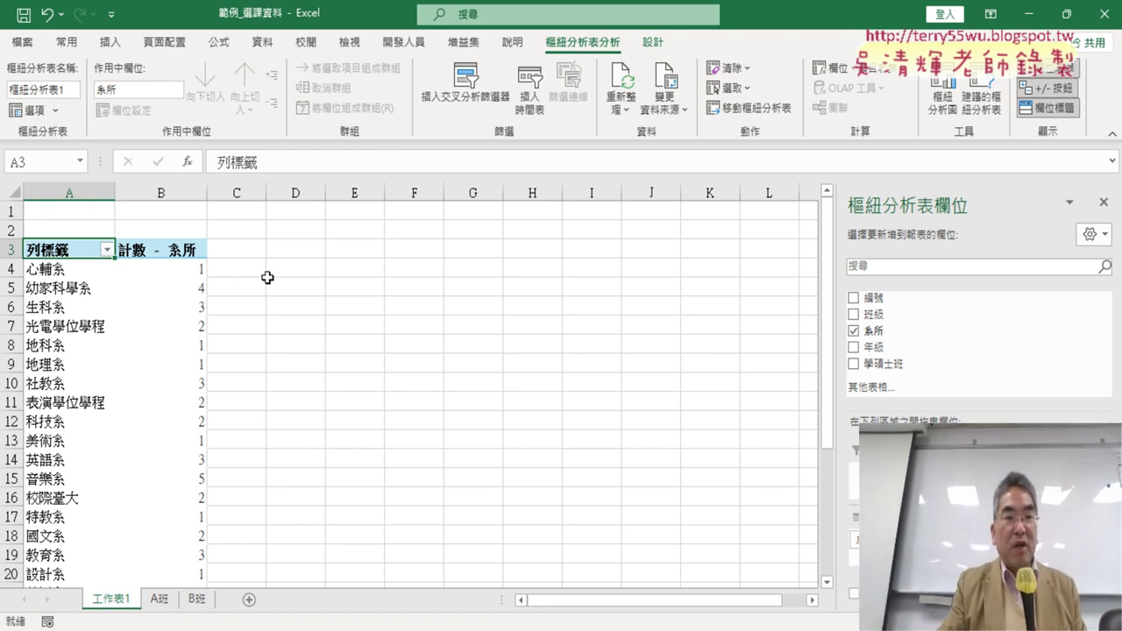
left_click(168, 269)
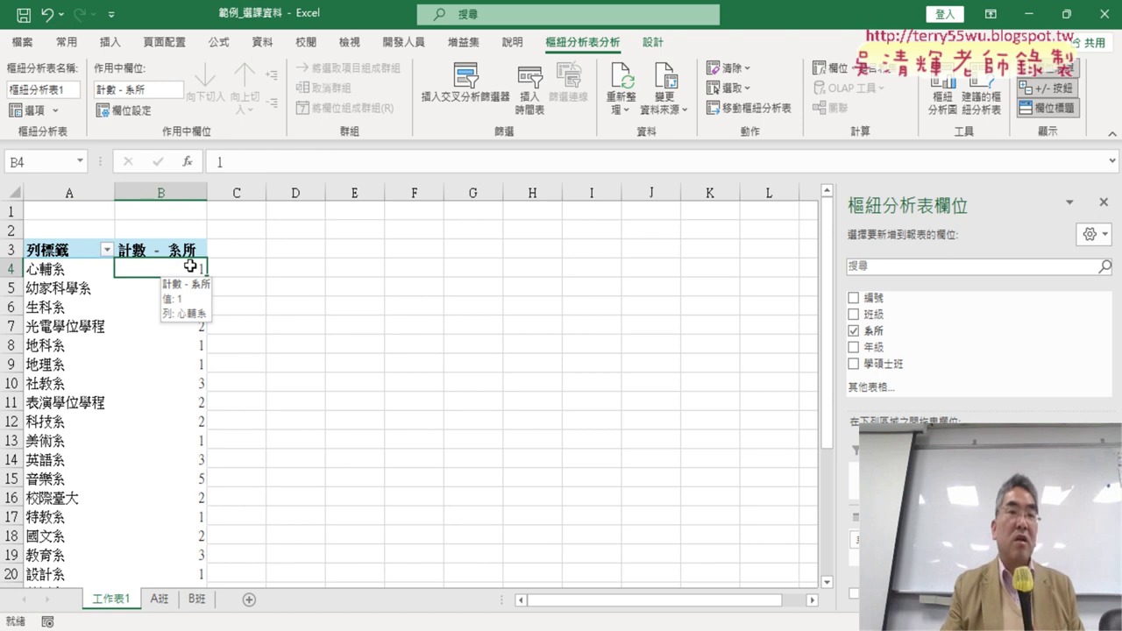
left_click(263, 42)
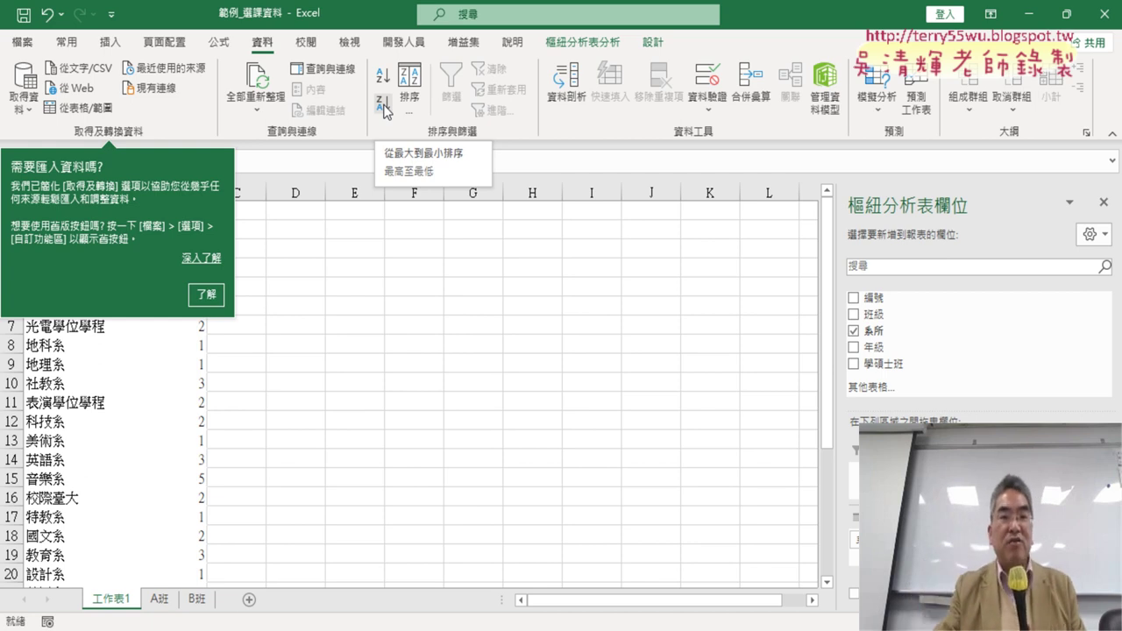
left_click(383, 106)
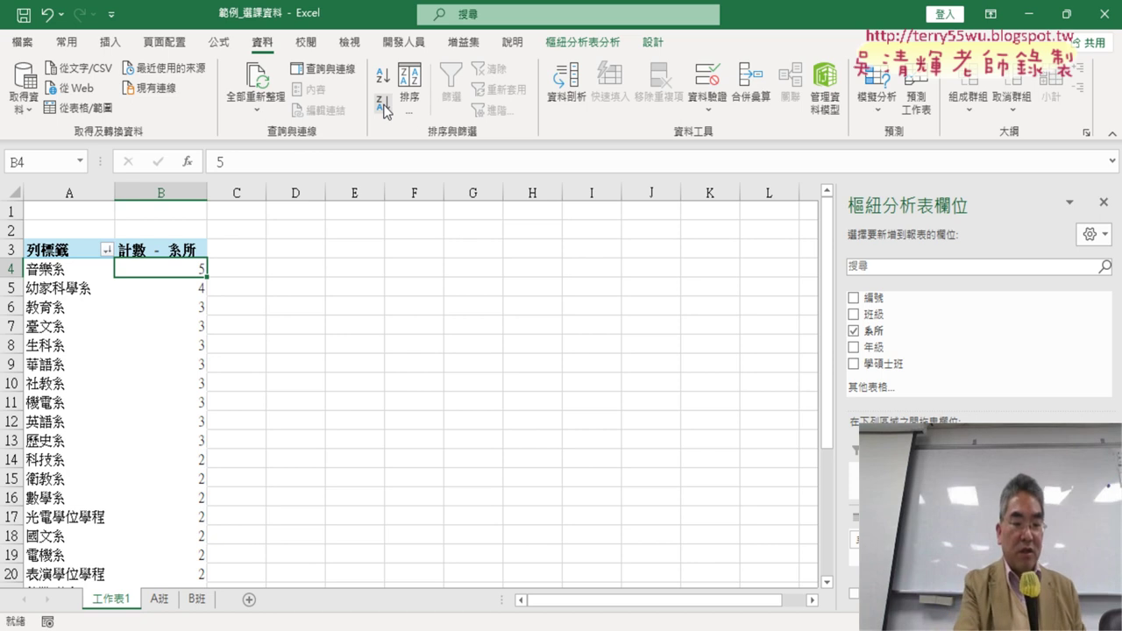
left_click_drag(379, 122, 400, 119)
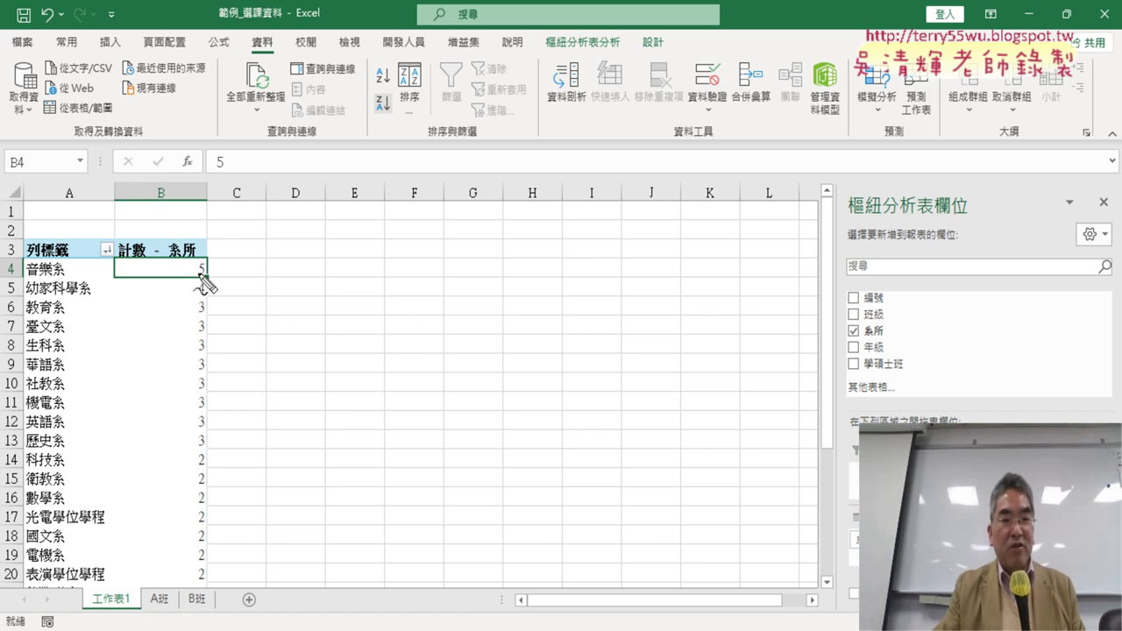
left_click_drag(206, 279, 230, 270)
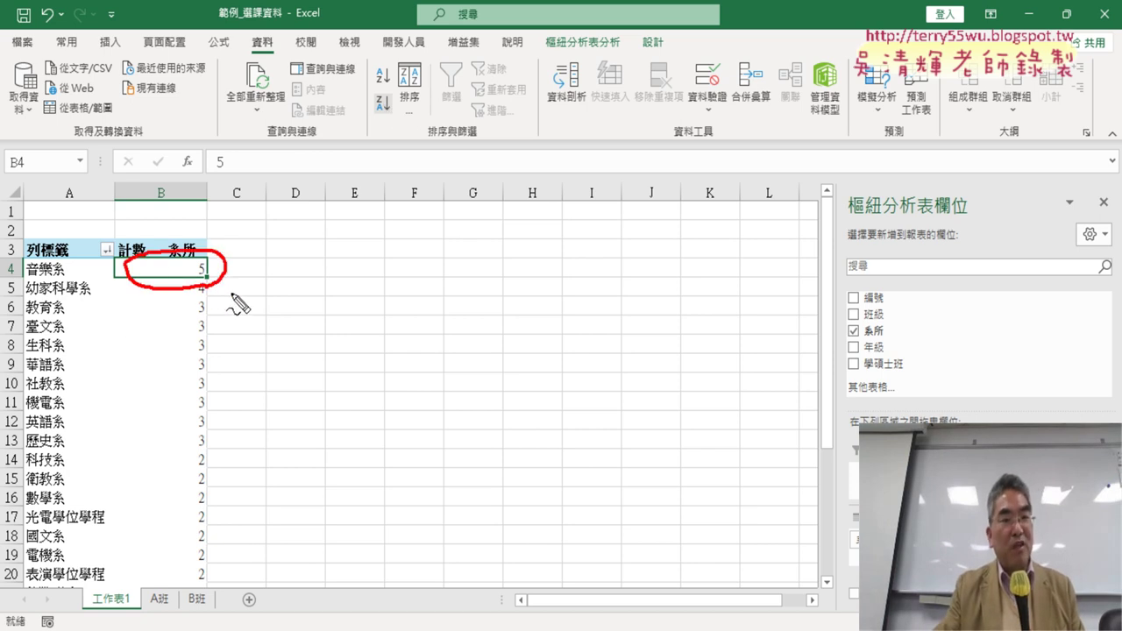
left_click_drag(263, 28, 244, 54)
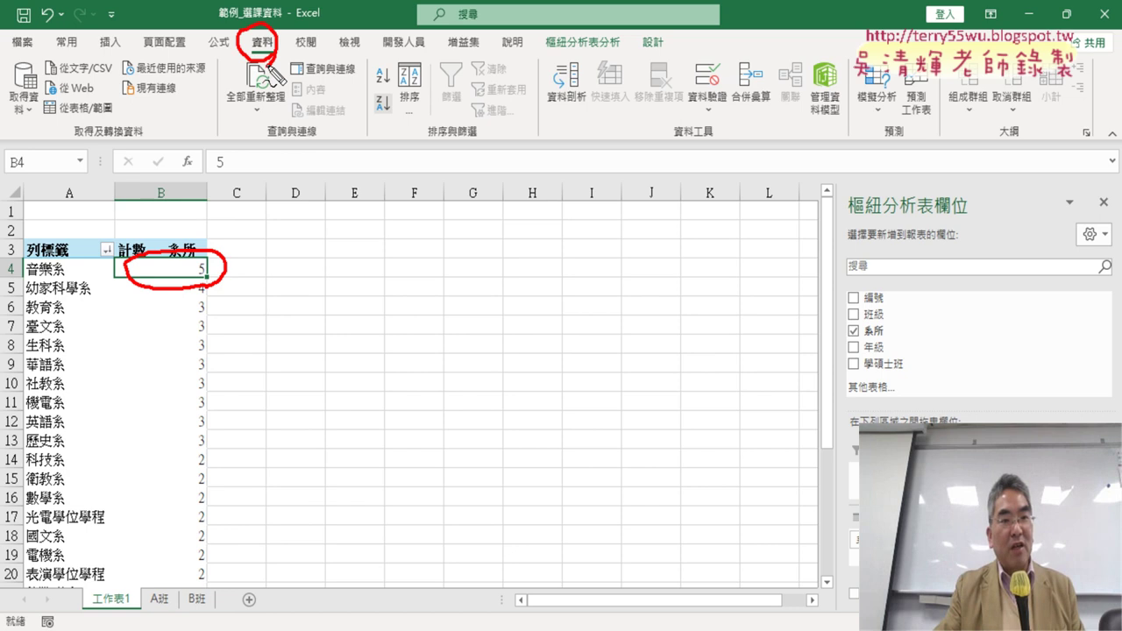
mouse_move(195, 247)
left_mouse_down()
mouse_move(235, 63)
mouse_move(387, 91)
mouse_move(375, 104)
mouse_move(386, 123)
left_mouse_up()
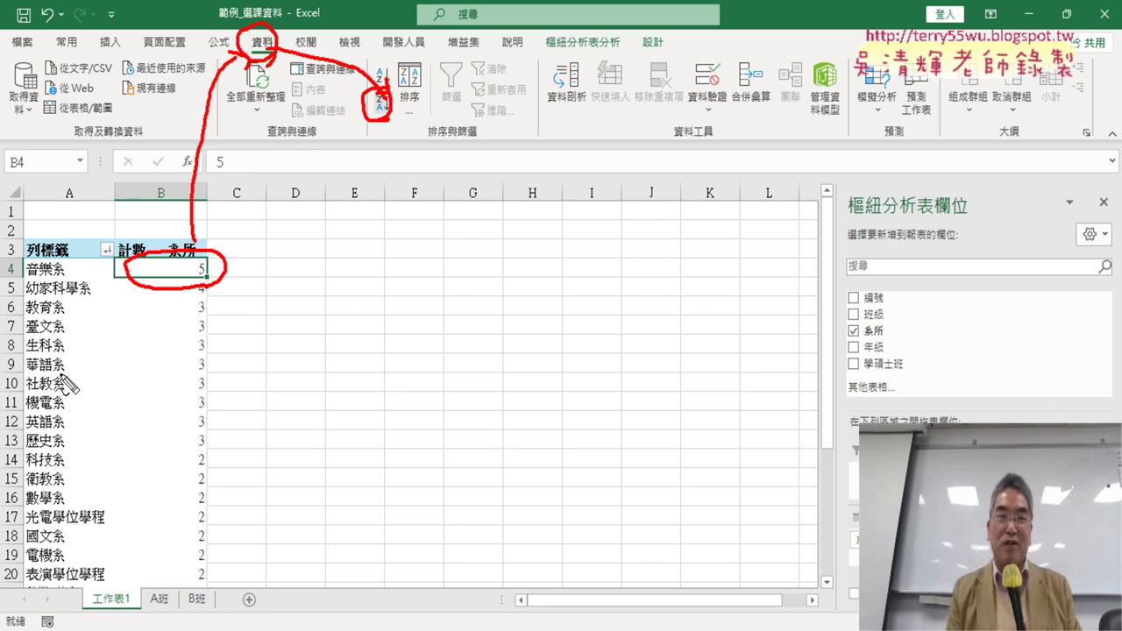
key("Escape")
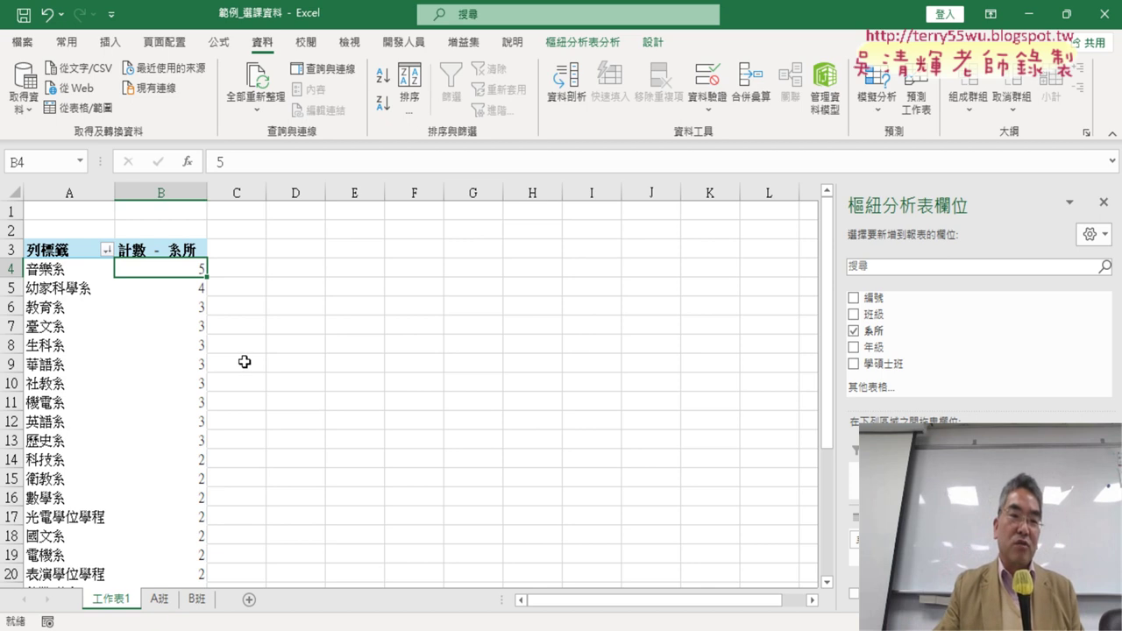
scroll(185, 385, "down", 3)
scroll(185, 385, "down", 2)
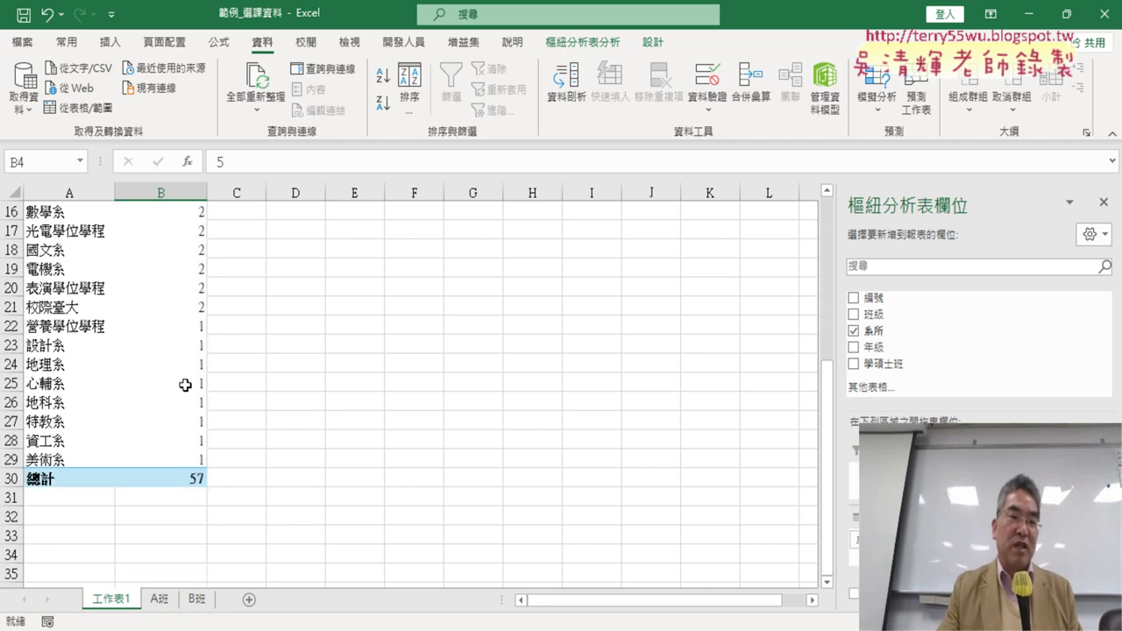
mouse_move(185, 385)
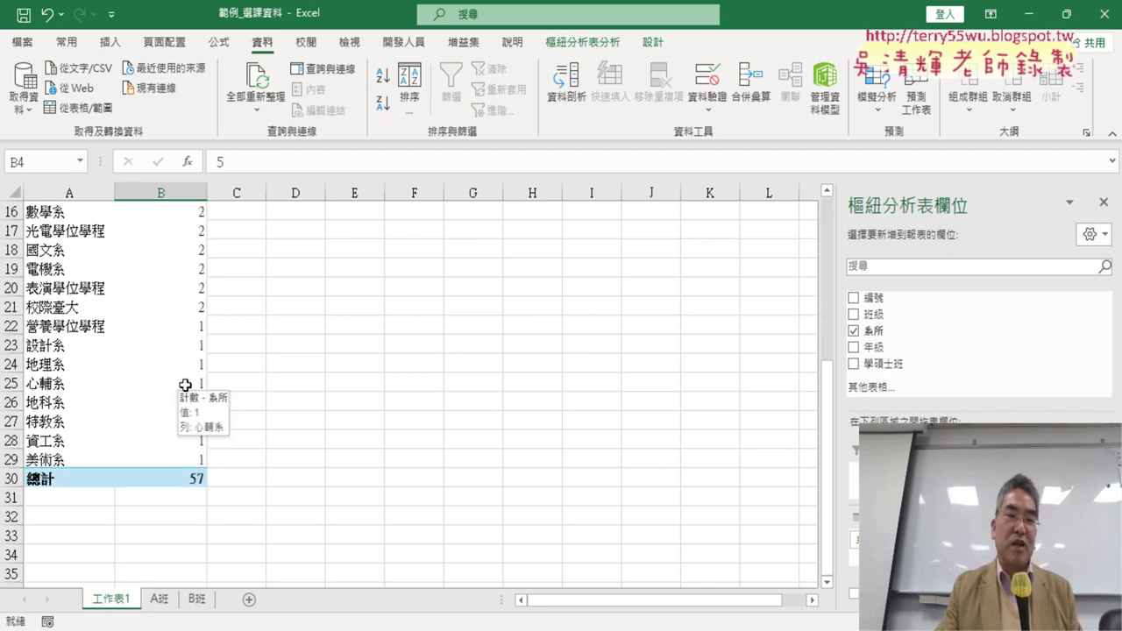
scroll(185, 385, "up", 3)
scroll(185, 385, "up", 2)
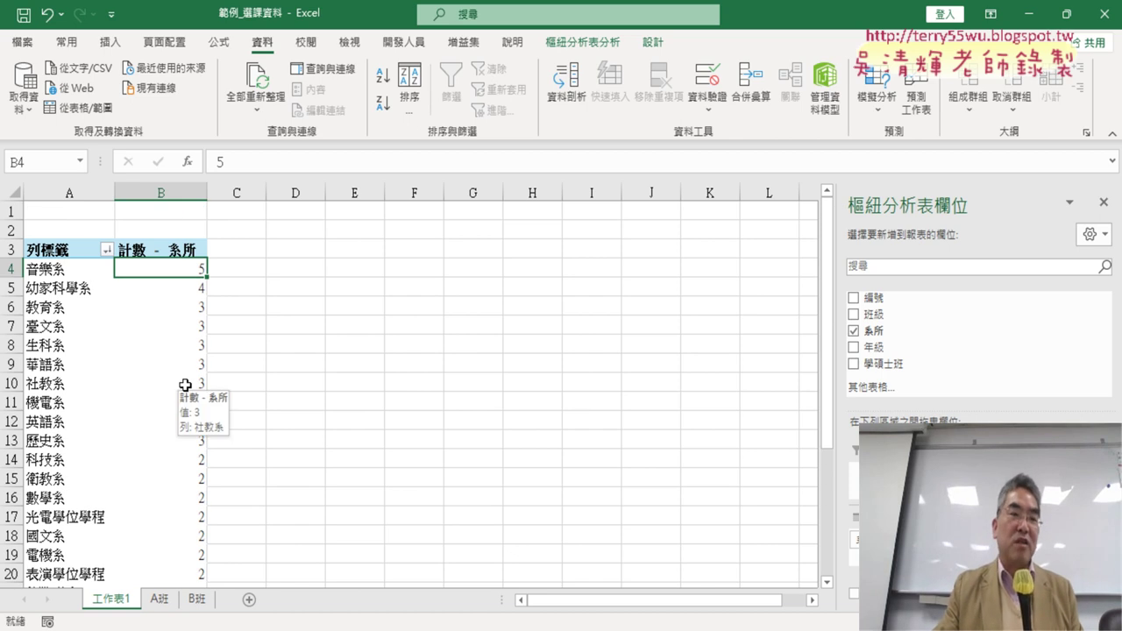
Step: Point out the Row Labels Value Filters > Top 10 option with on-screen annotations
left_click(107, 253)
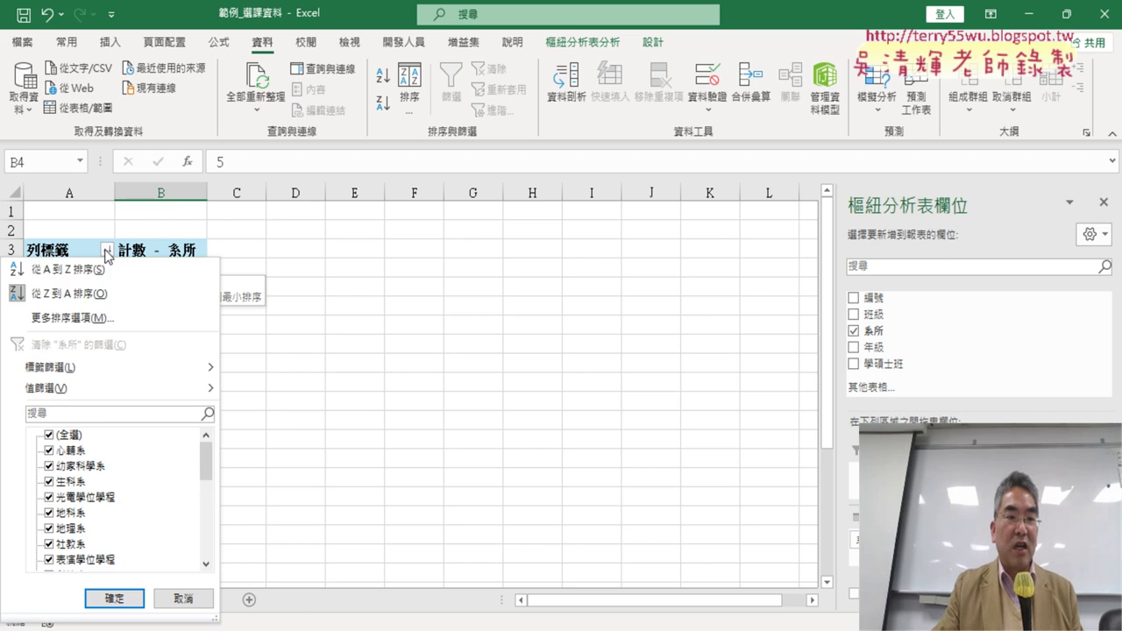
mouse_move(120, 391)
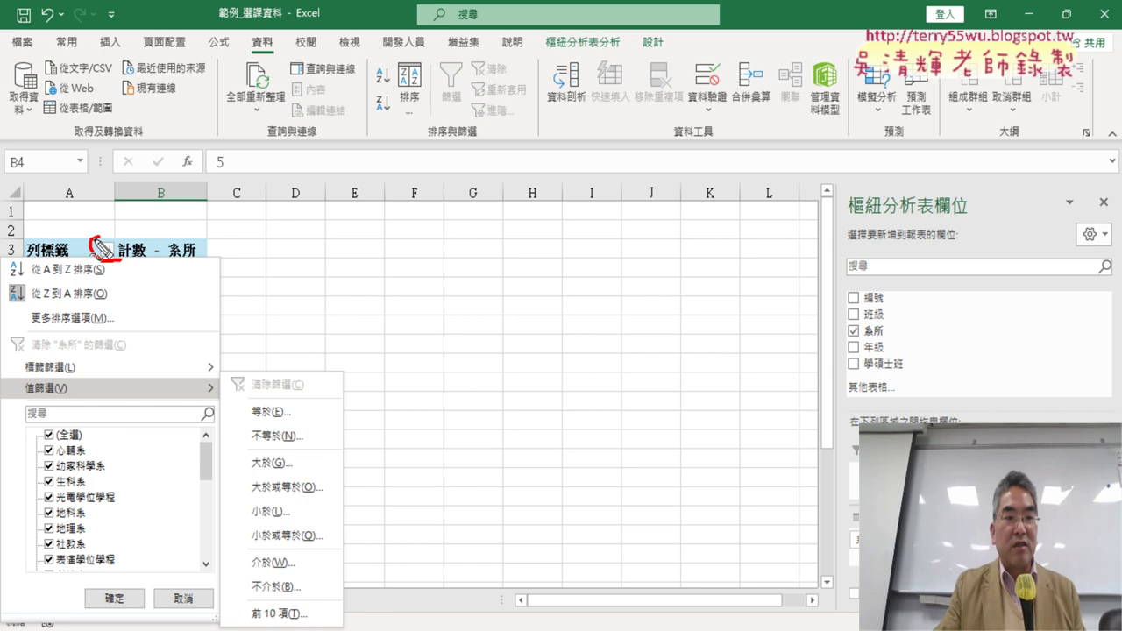
left_click_drag(49, 404, 75, 391)
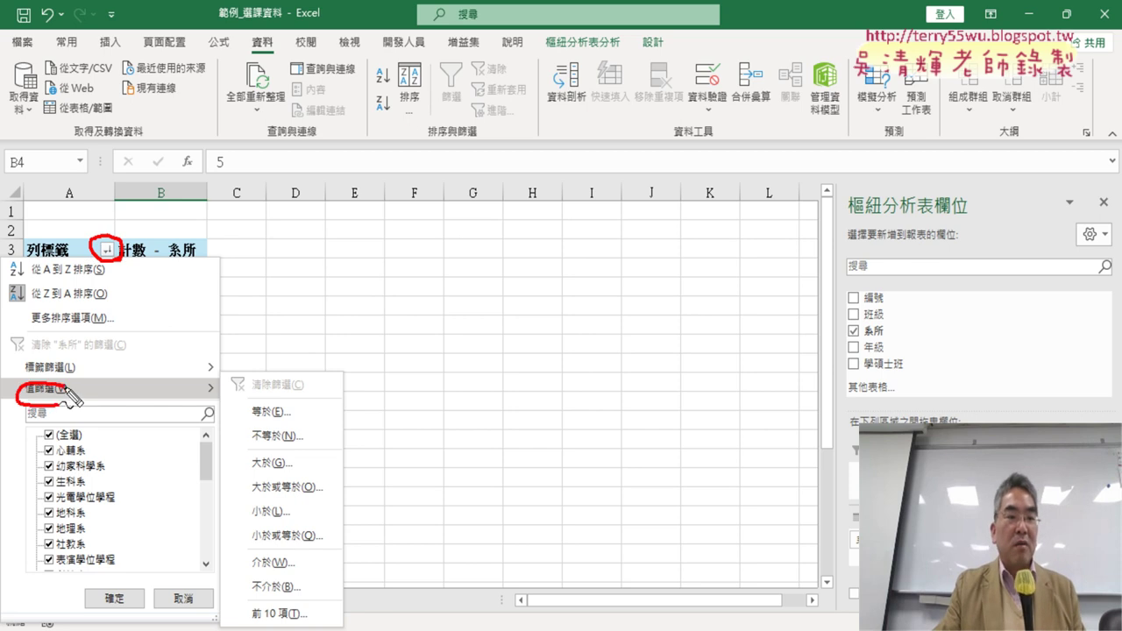
left_click_drag(285, 624, 308, 616)
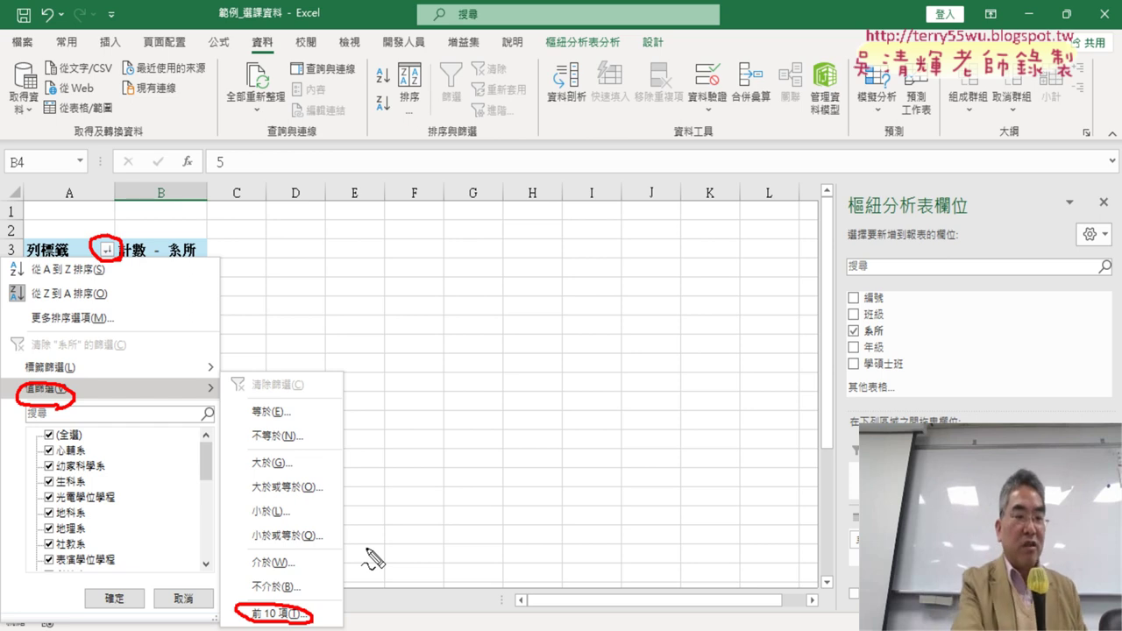
key("Escape")
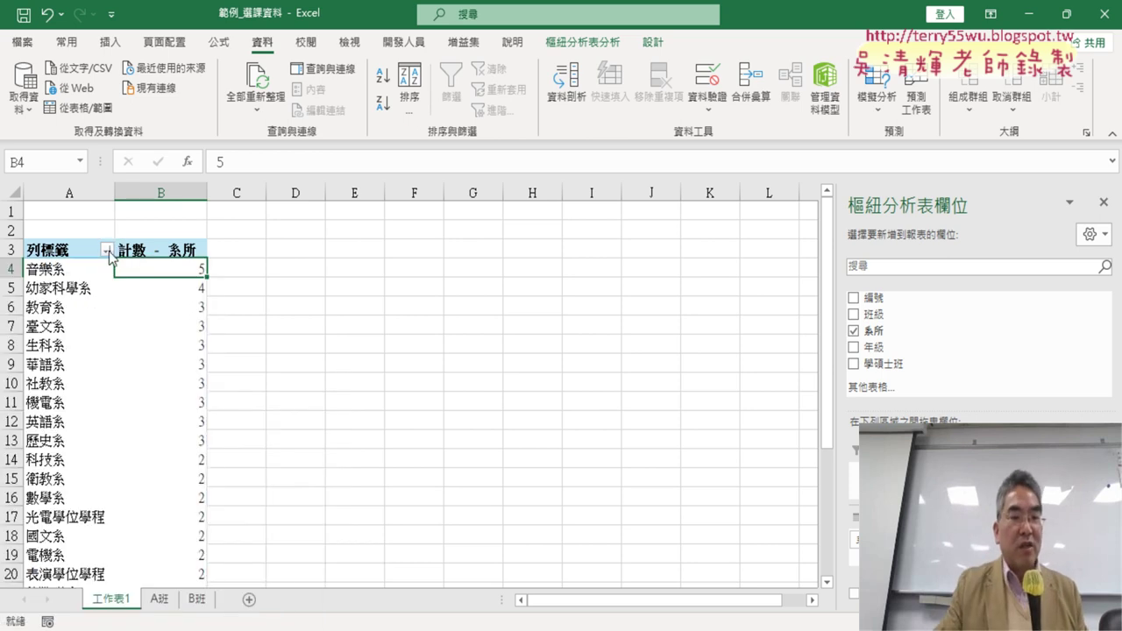
Step: Apply a Top 5 value filter, leaving ten departments with a total of 33
left_click(107, 251)
mouse_move(175, 396)
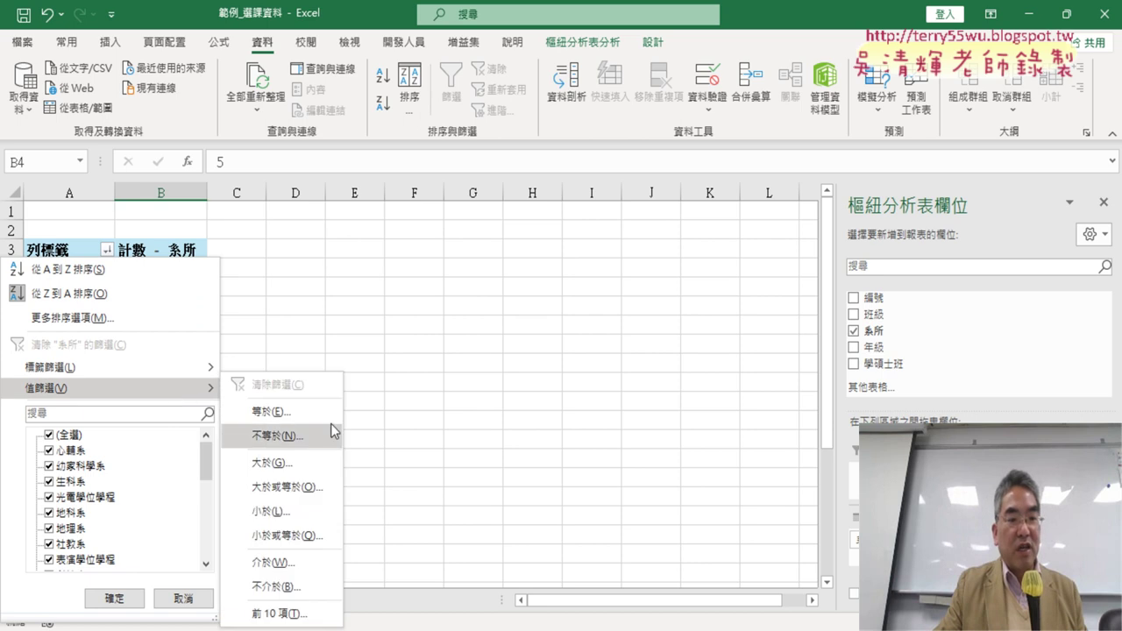
left_click(309, 616)
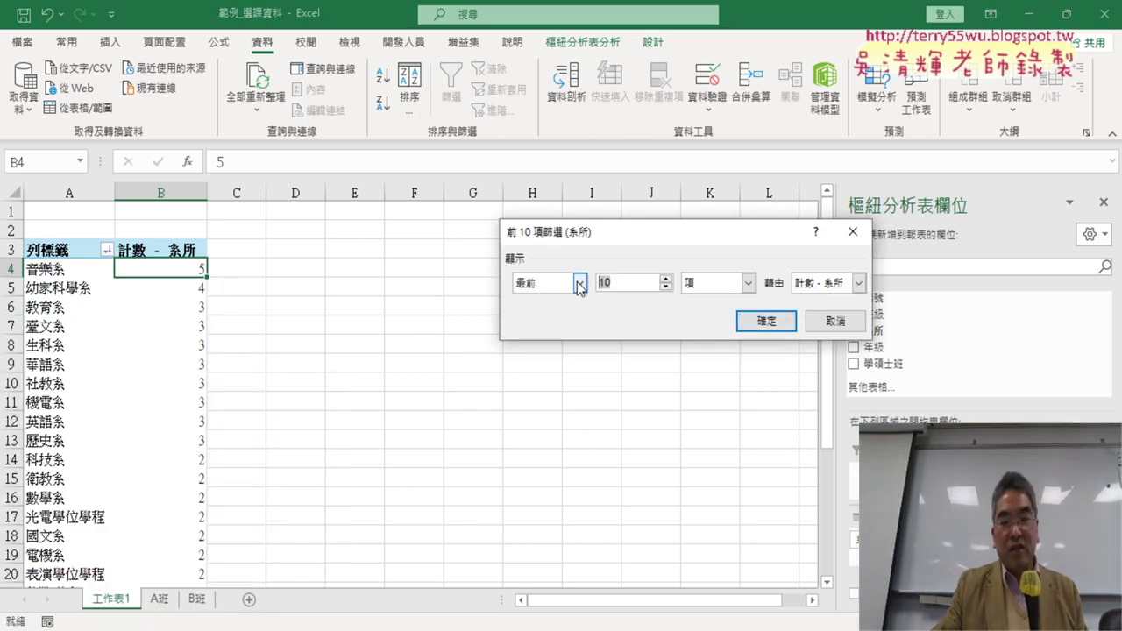
type("5")
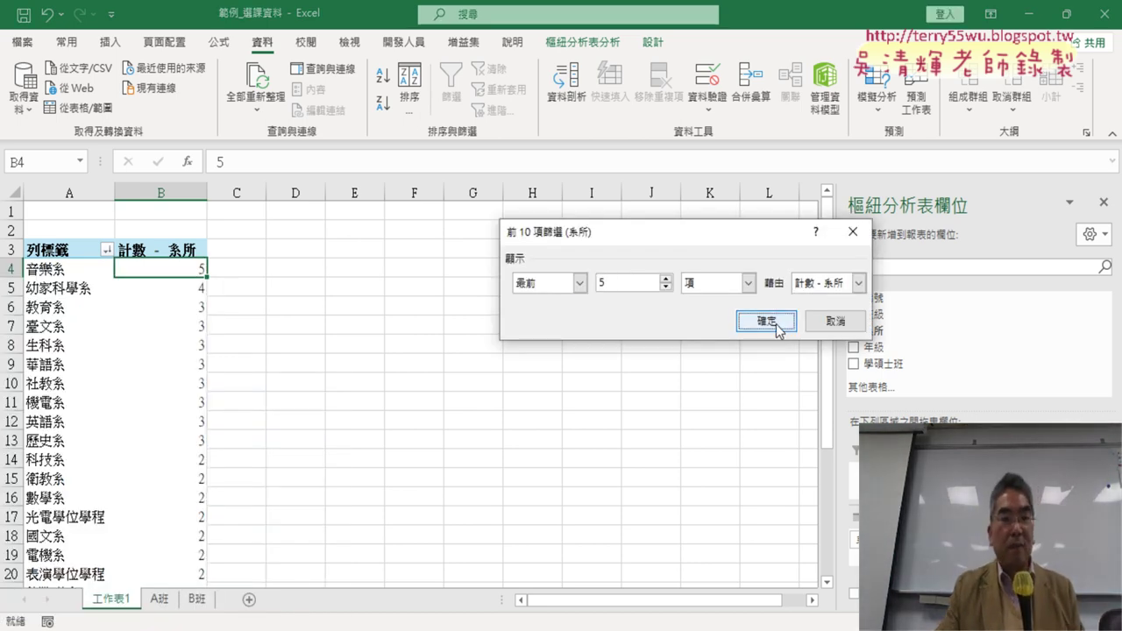
left_click(775, 323)
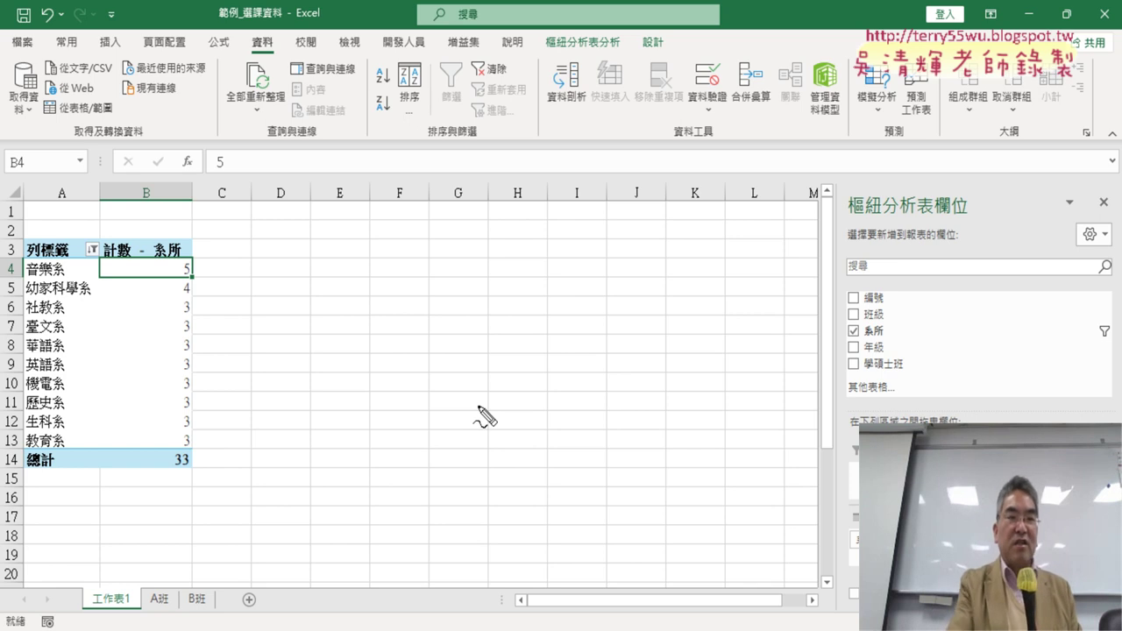
Step: Annotate the filtered table and switch to the PivotTable Analyze tab
mouse_move(161, 497)
left_mouse_down()
mouse_move(14, 474)
mouse_move(169, 211)
mouse_move(124, 507)
left_mouse_up()
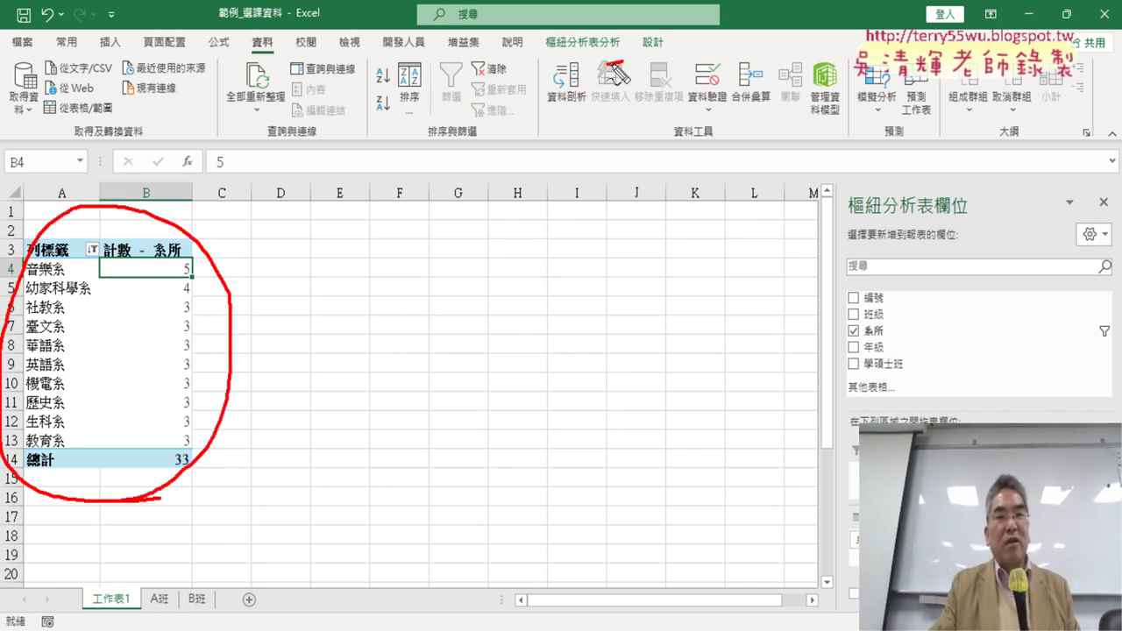
left_click_drag(614, 62, 624, 46)
mouse_move(219, 272)
left_mouse_down()
mouse_move(258, 230)
mouse_move(541, 42)
left_mouse_up()
left_click_drag(513, 84, 540, 45)
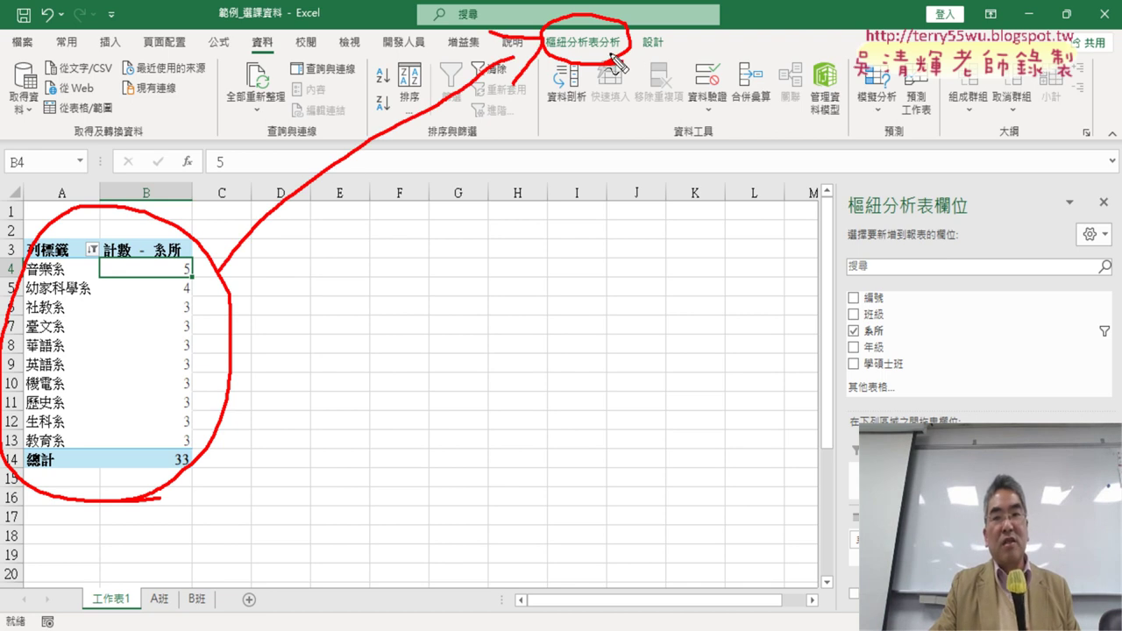
key("Escape")
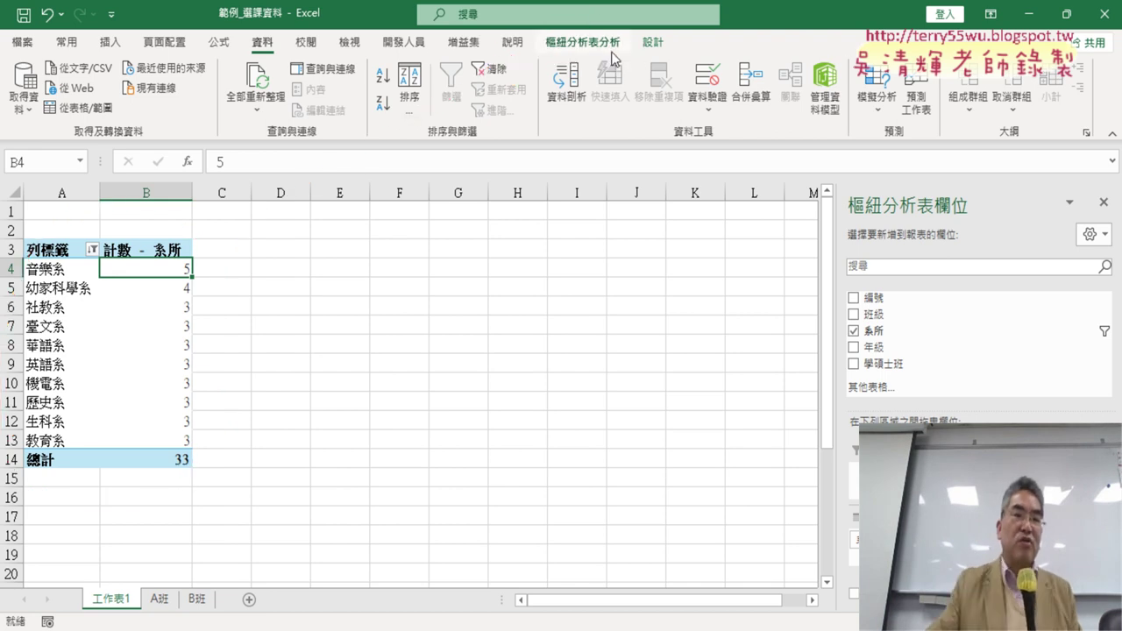
left_click(591, 46)
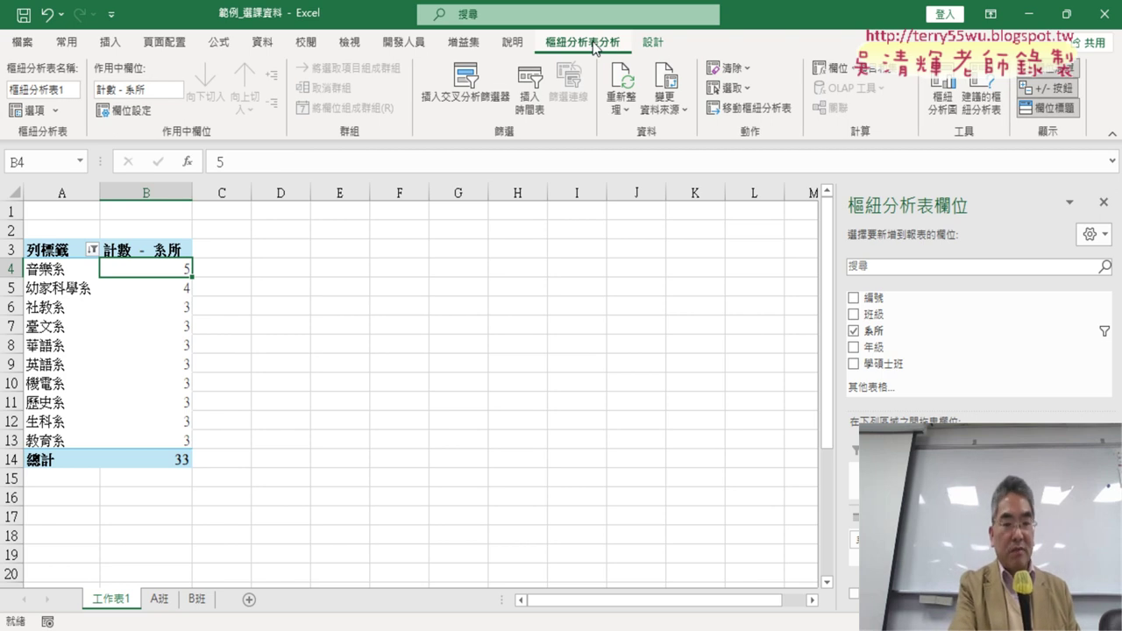
Step: Annotate the filtered counts, the analysis tools and the route to PivotChart for viewers
key("ctrl+2")
left_click_drag(605, 17, 572, 81)
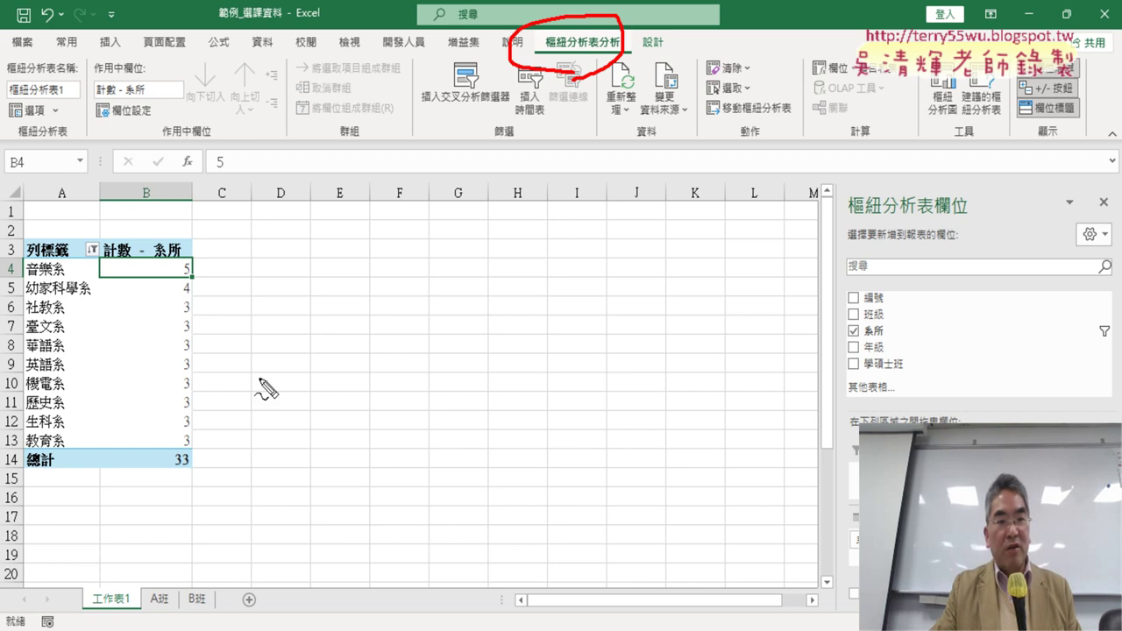
mouse_move(97, 461)
left_mouse_down()
mouse_move(158, 252)
mouse_move(101, 443)
left_mouse_up()
left_click_drag(230, 298, 488, 77)
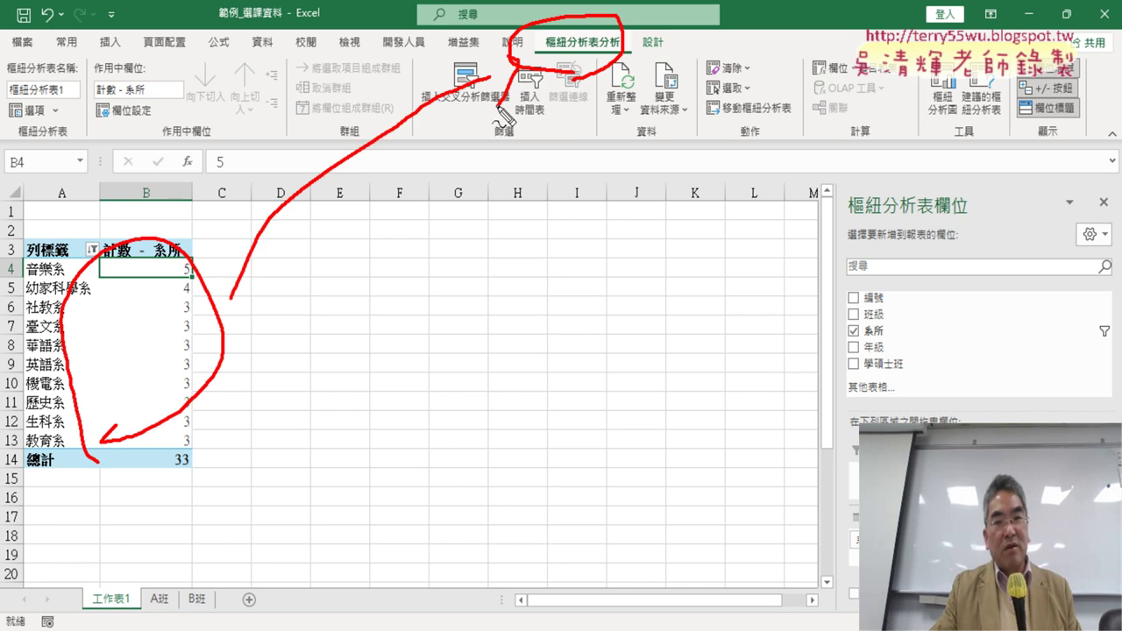
left_click_drag(624, 72, 896, 88)
left_click_drag(911, 61, 931, 131)
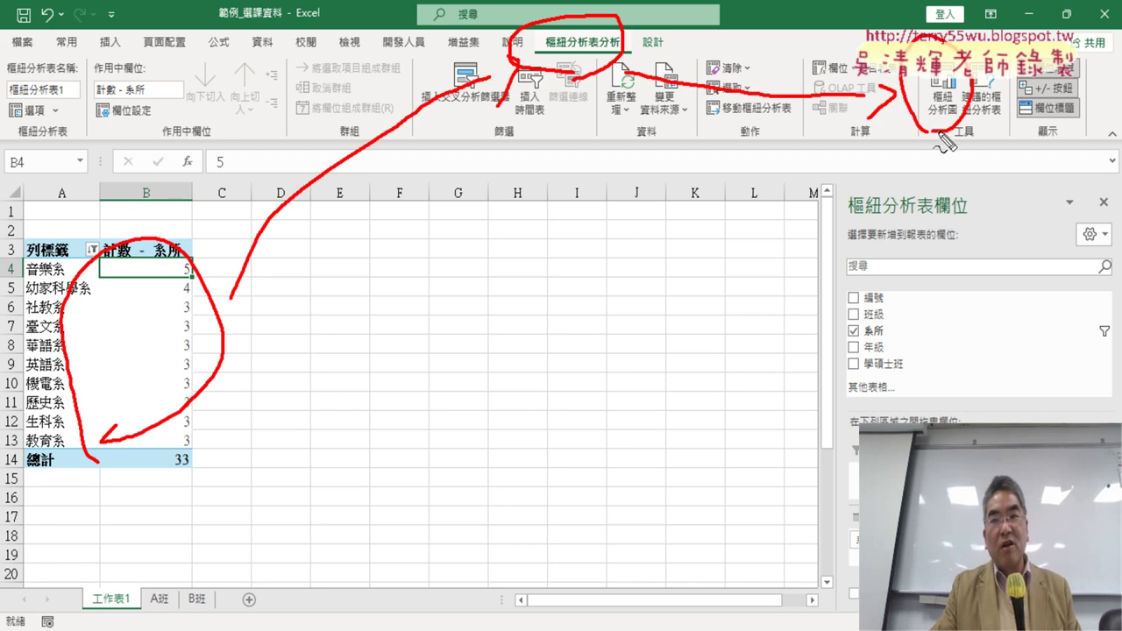
key("Escape")
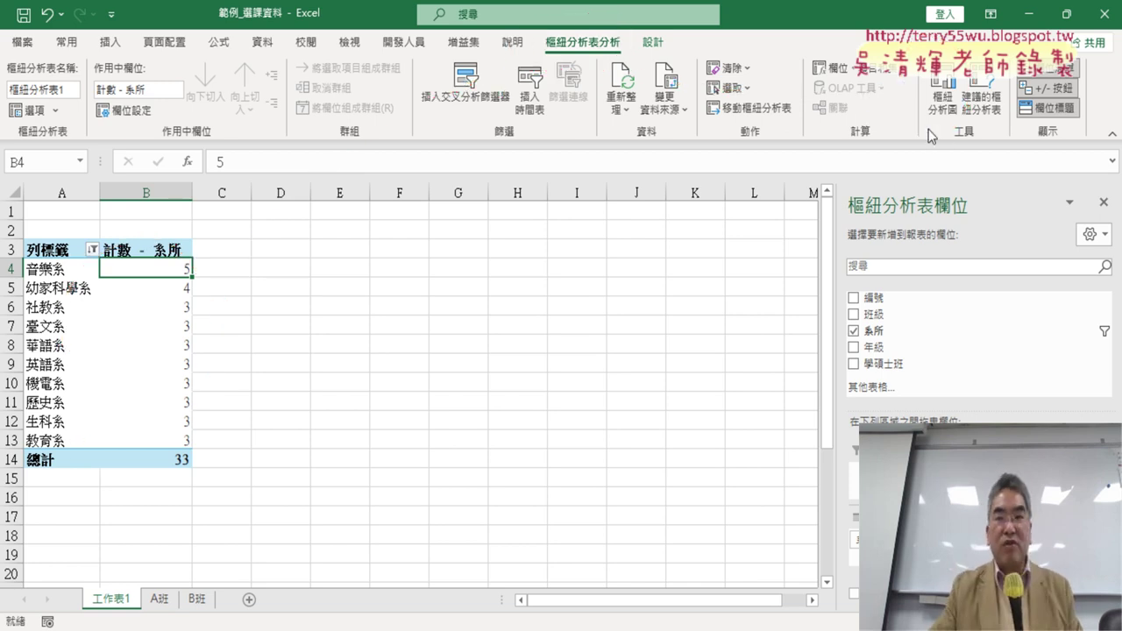
Step: Insert a plain Pie pivot chart of the department counts and move it beside the pivot table
left_click(943, 92)
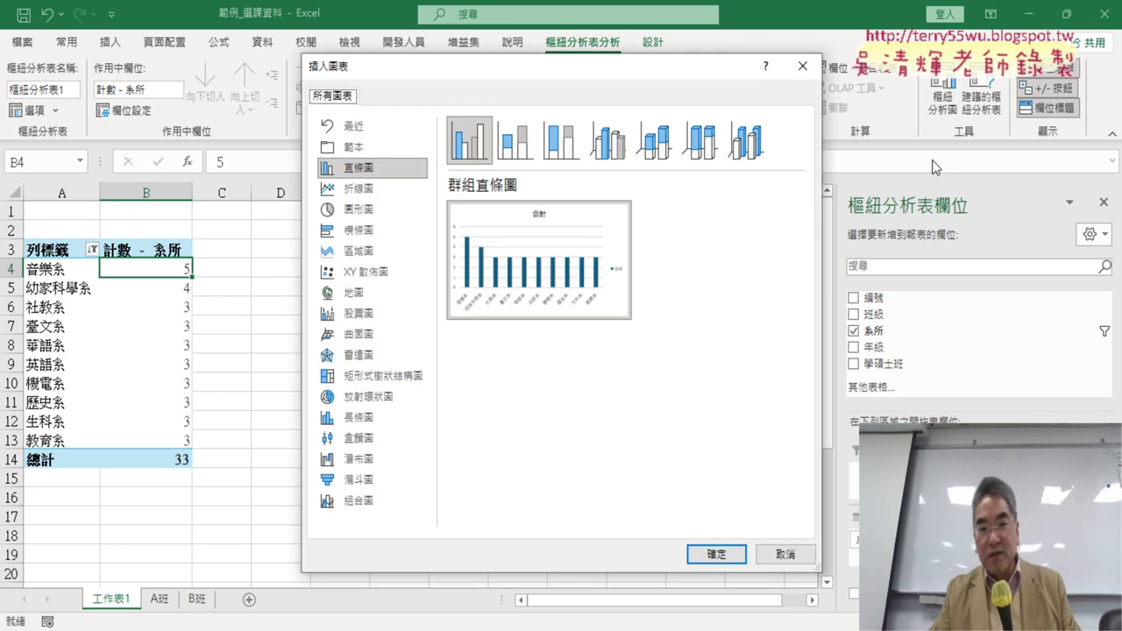
mouse_move(624, 242)
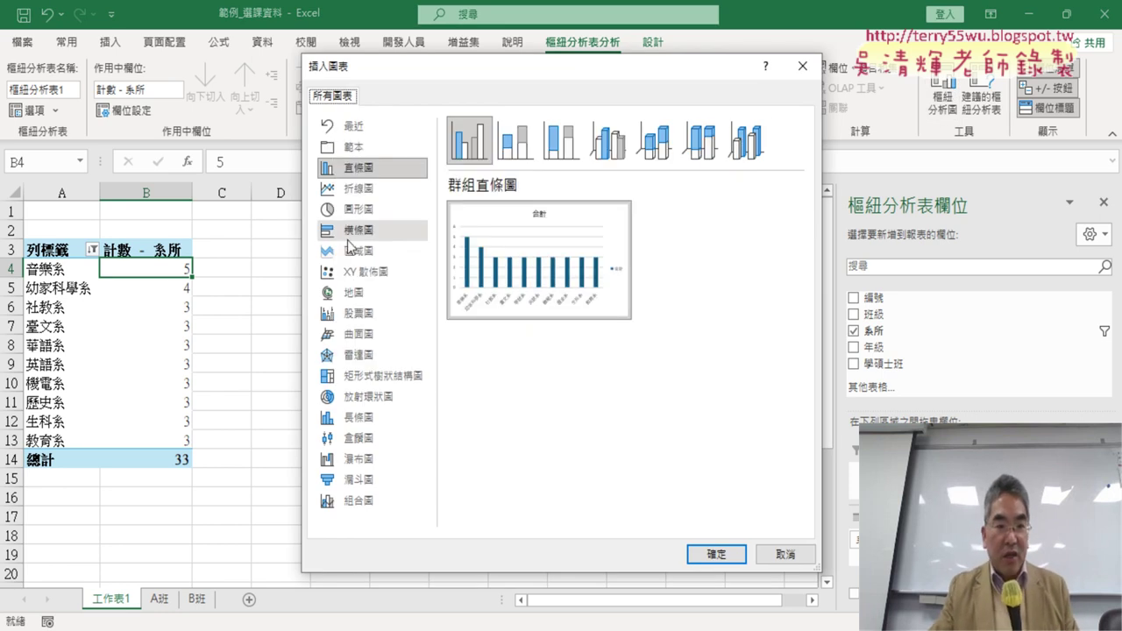
left_click(359, 209)
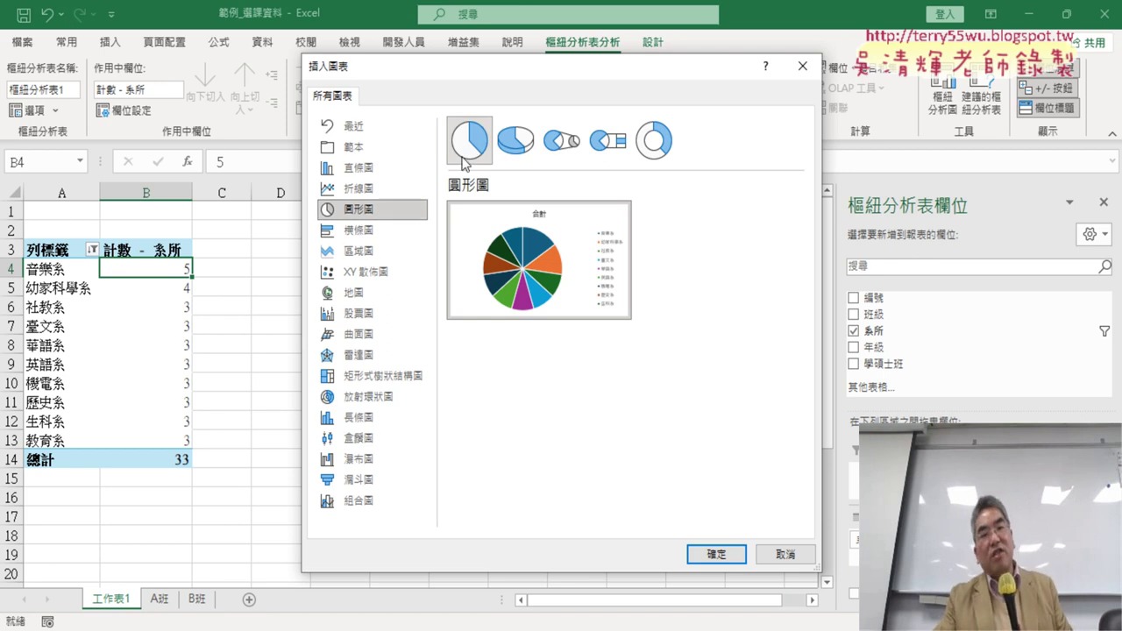
left_click(522, 140)
left_click(561, 140)
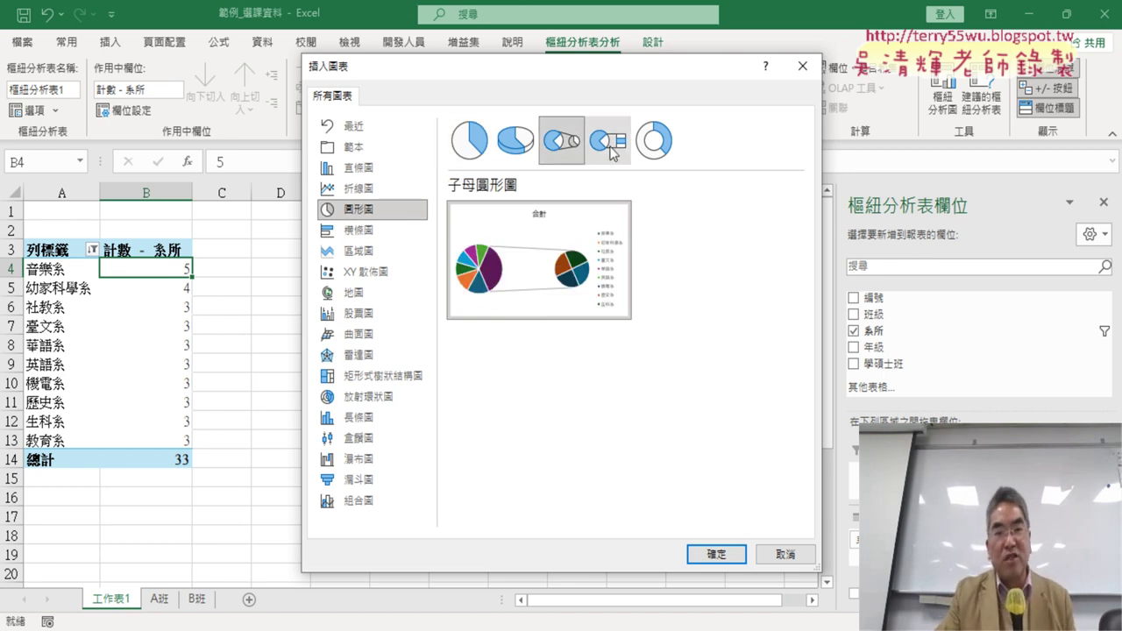
left_click(649, 145)
left_click(470, 140)
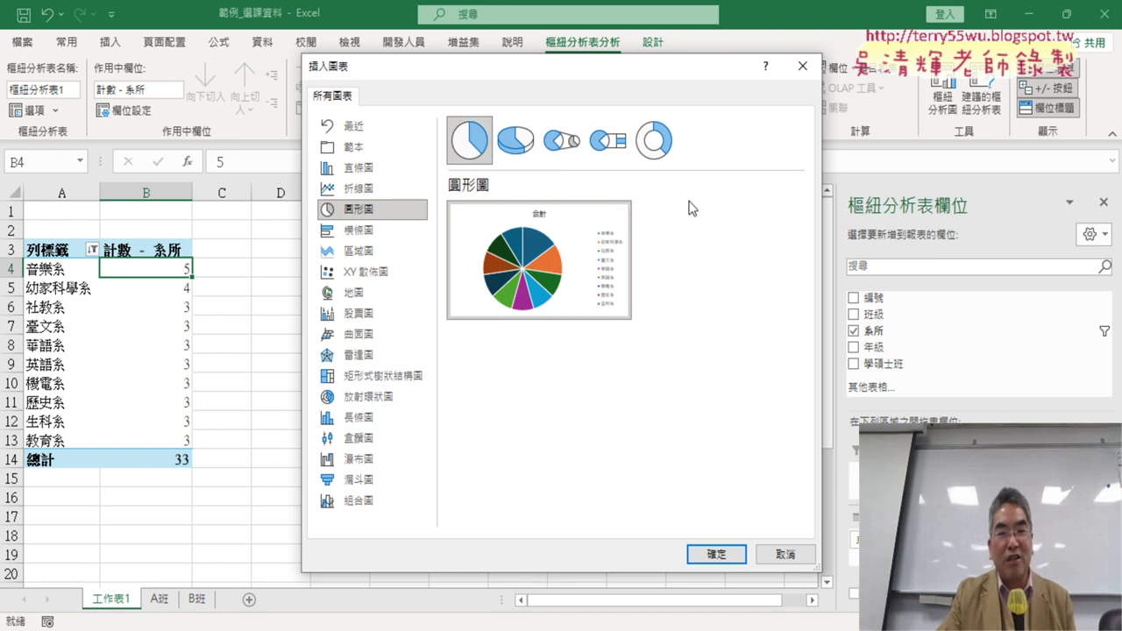
mouse_move(553, 266)
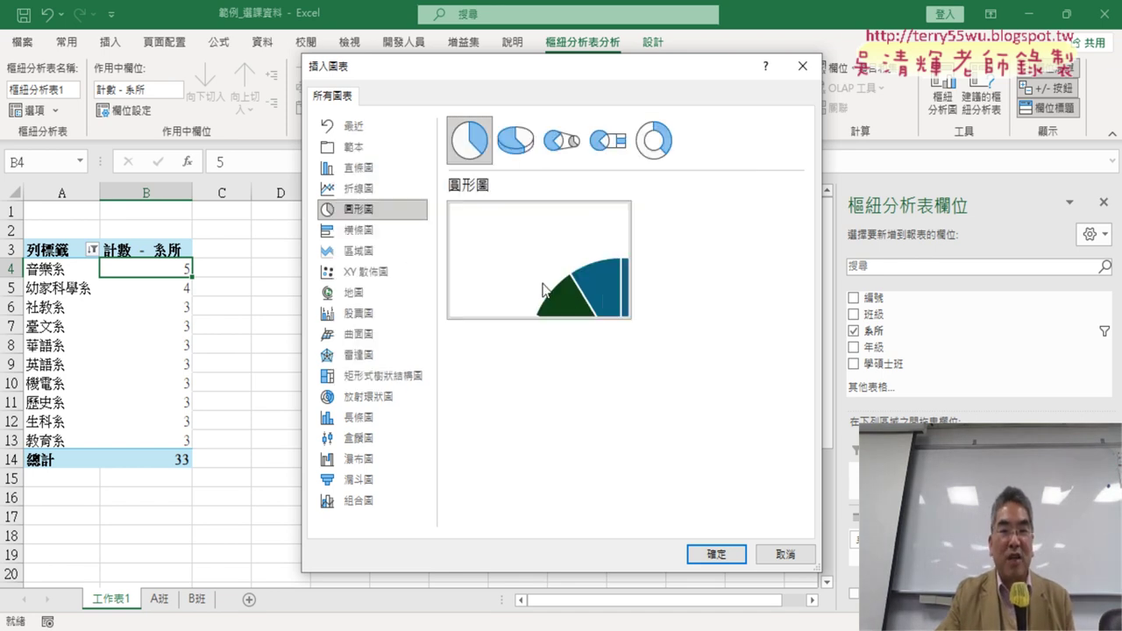
left_click(717, 554)
left_click_drag(351, 289, 330, 228)
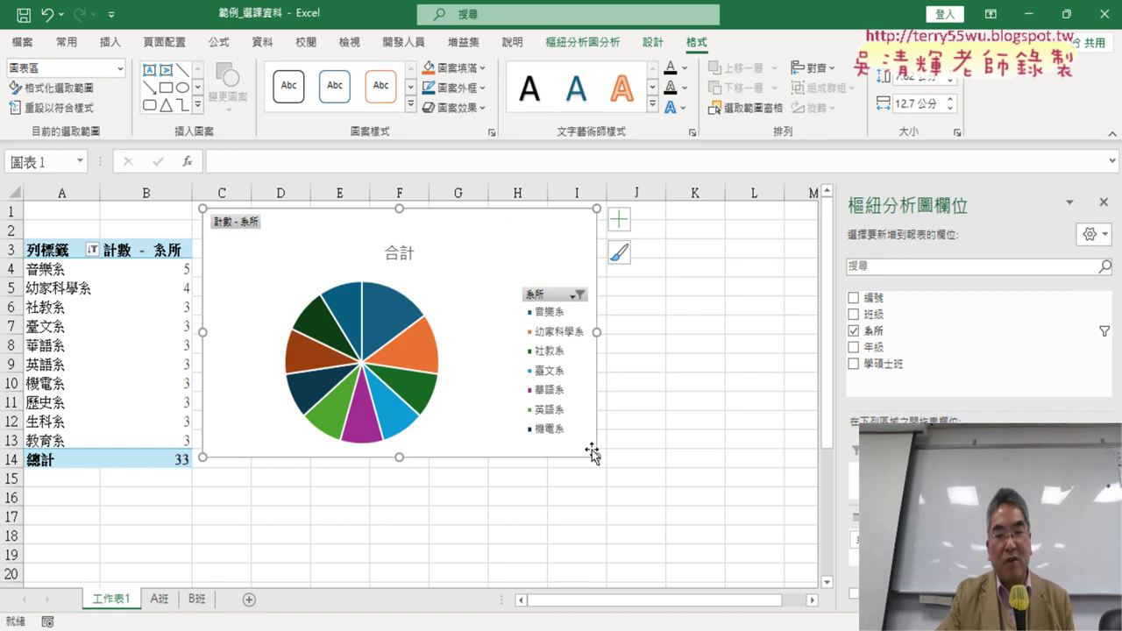
Step: Stretch the pie chart's corner out to about column L, row 20
left_click_drag(603, 465, 779, 564)
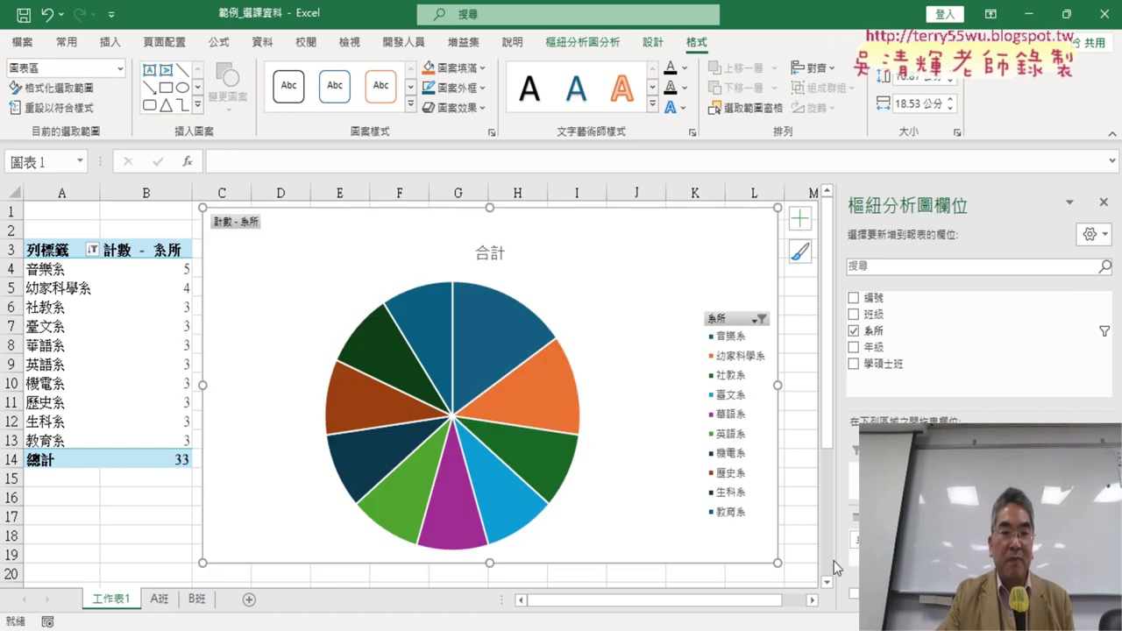
mouse_move(506, 304)
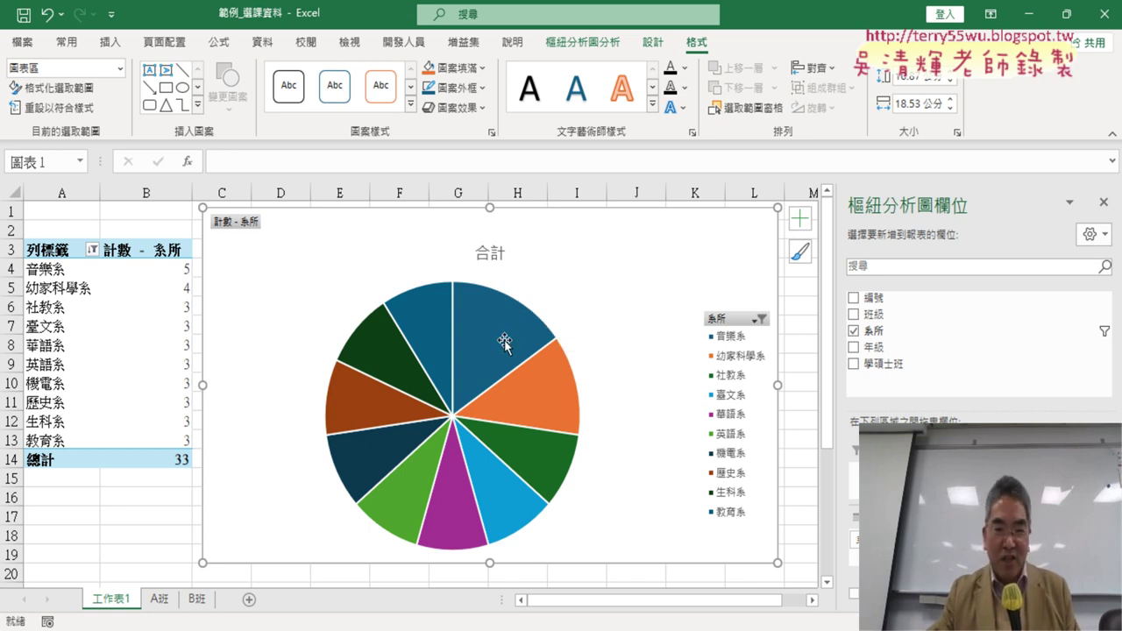
mouse_move(431, 341)
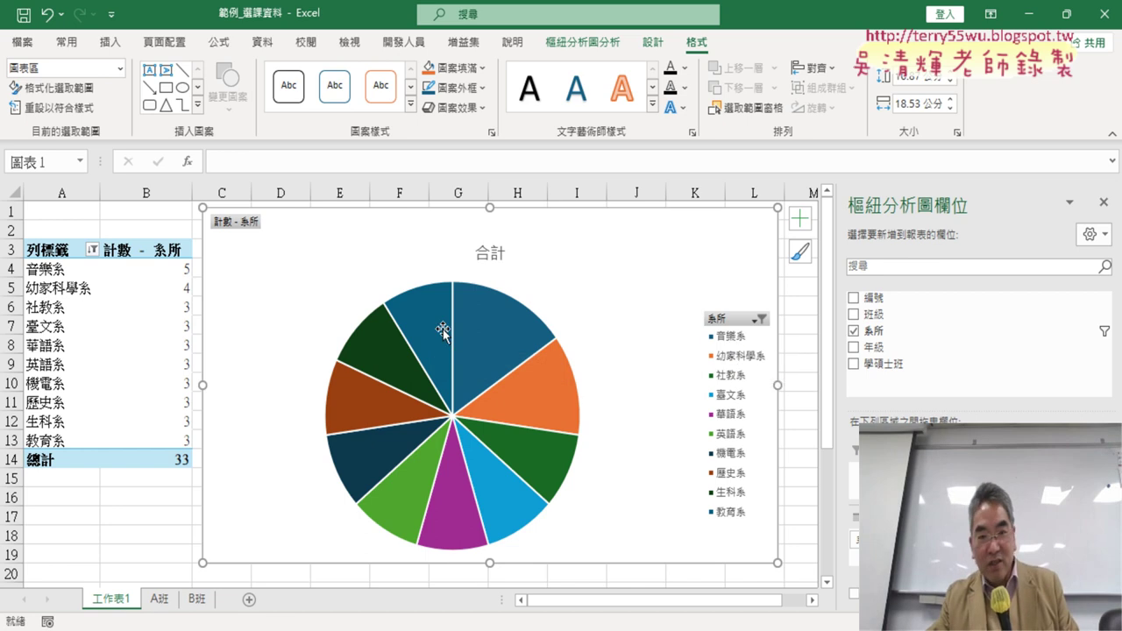
mouse_move(459, 321)
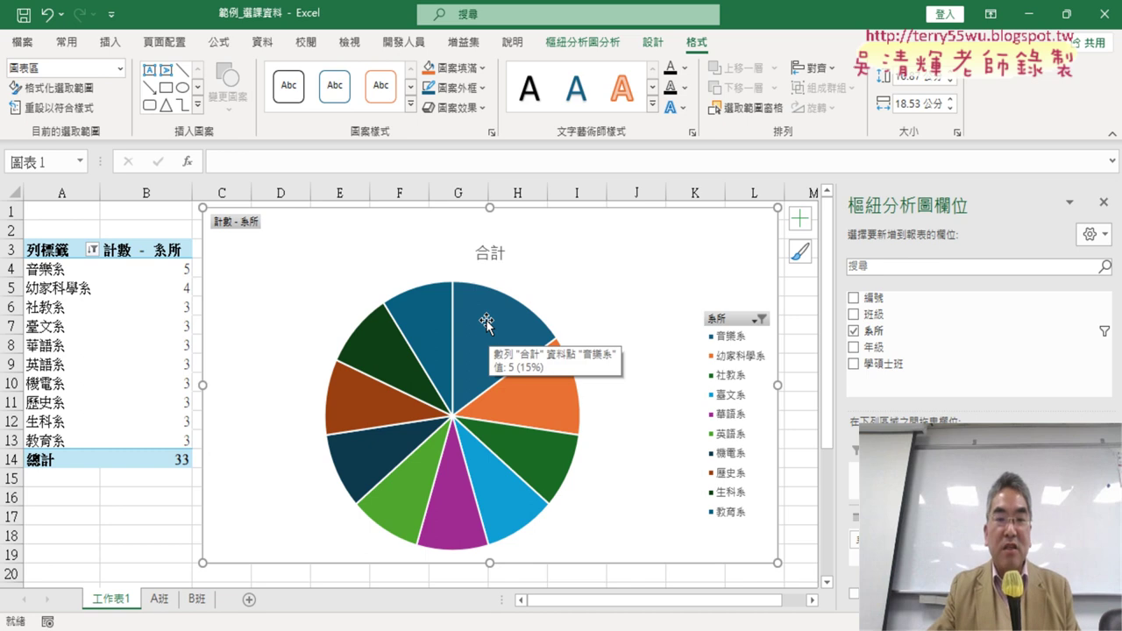
Step: Add data callouts with department name and percentage to every slice, e.g. 音樂系 16%
right_click(487, 323)
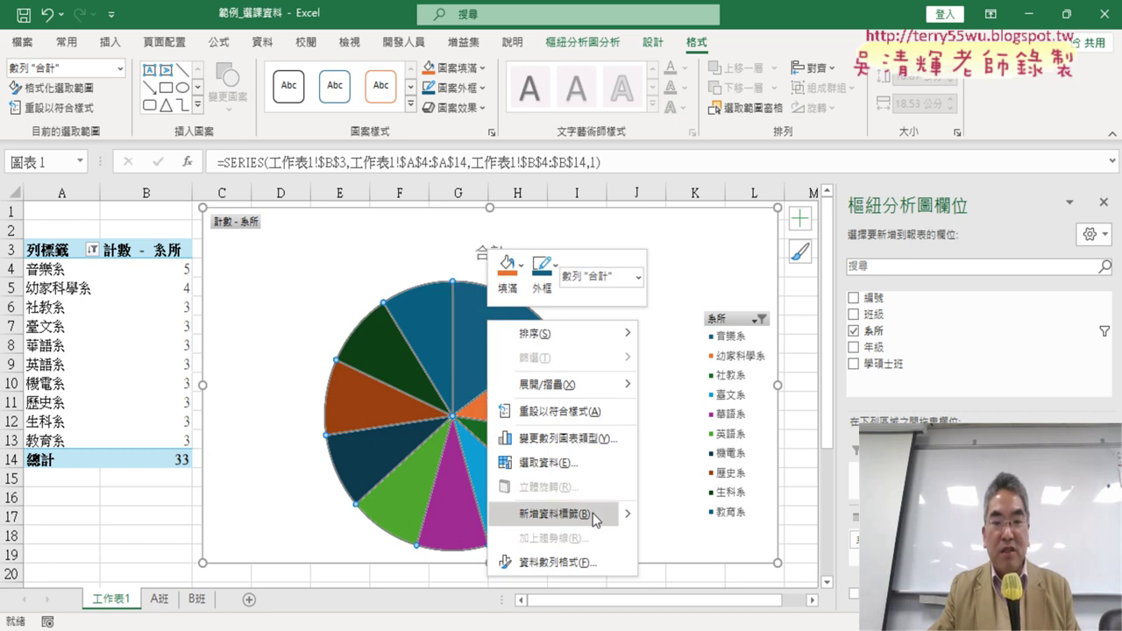
mouse_move(628, 523)
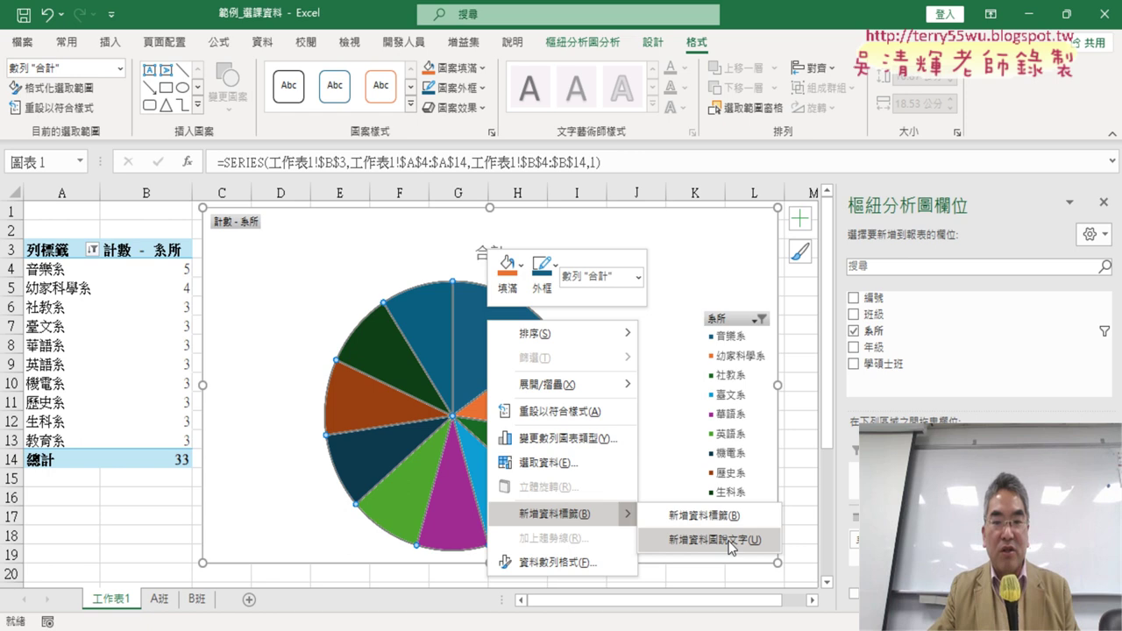
left_click(730, 541)
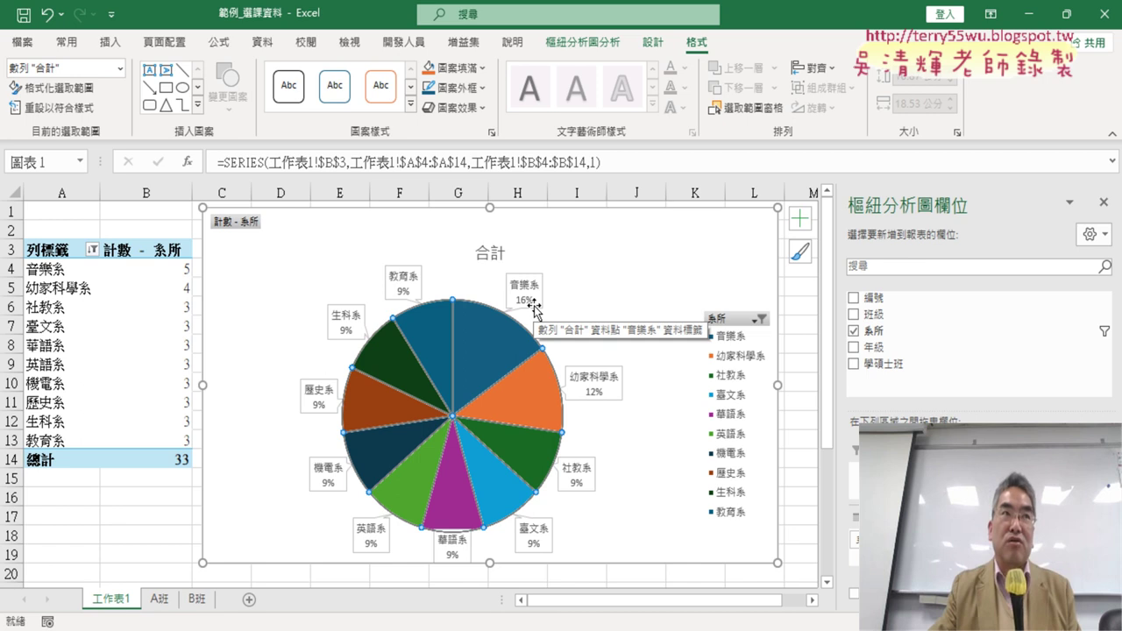
left_click(490, 253)
Step: Retitle the pie chart 系所佔比統計圖, picking 佔 from the IME candidates
double_click(482, 252)
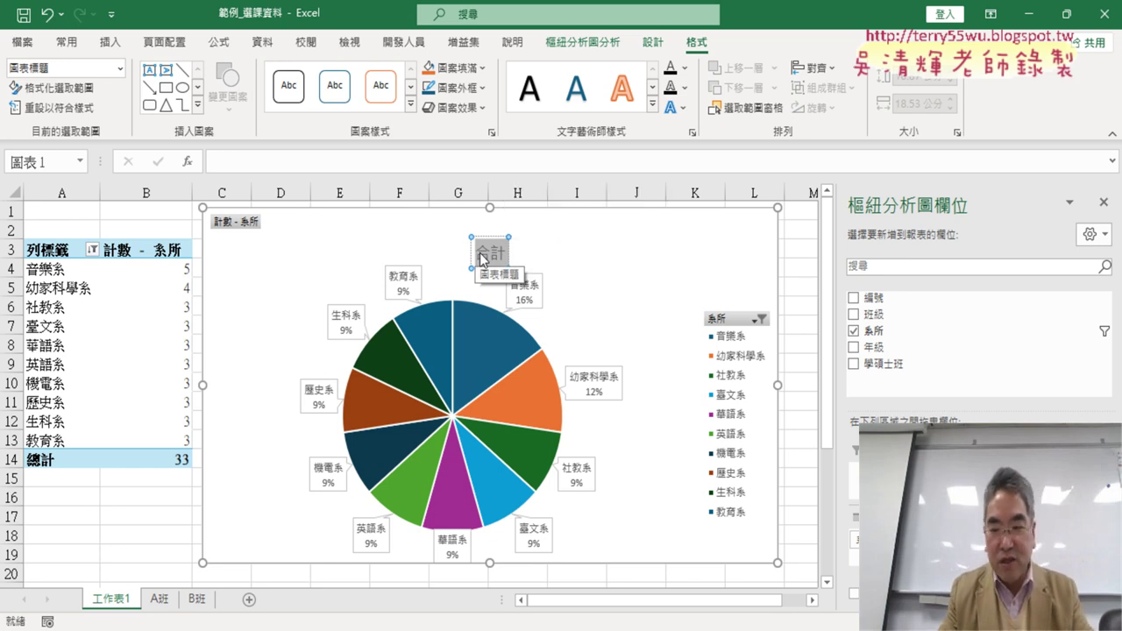
type("一")
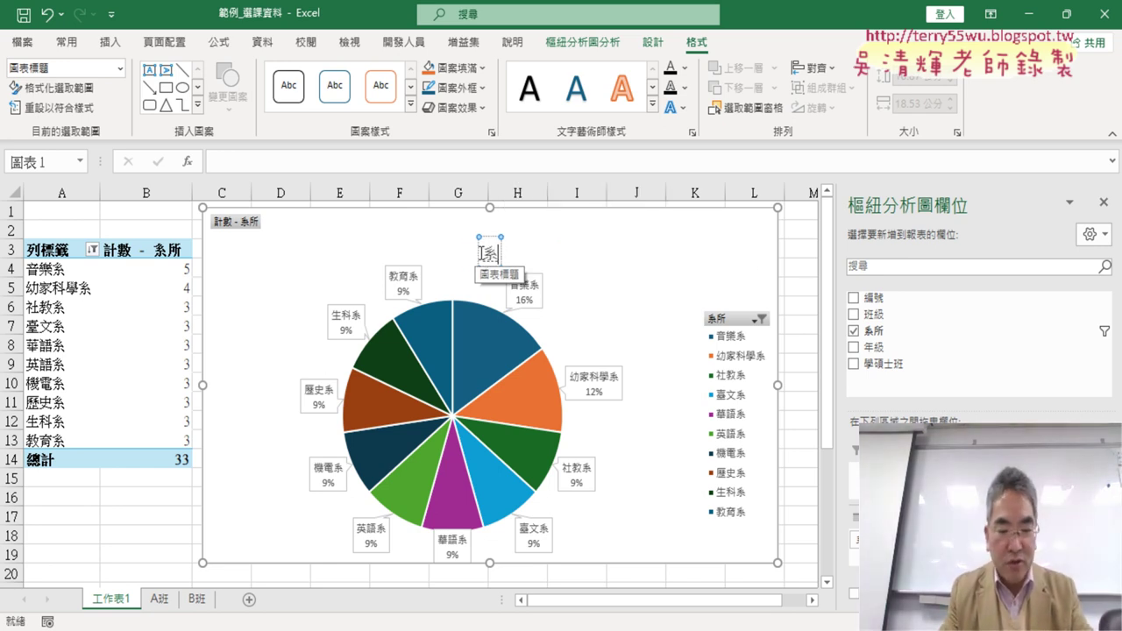
type("系所占比")
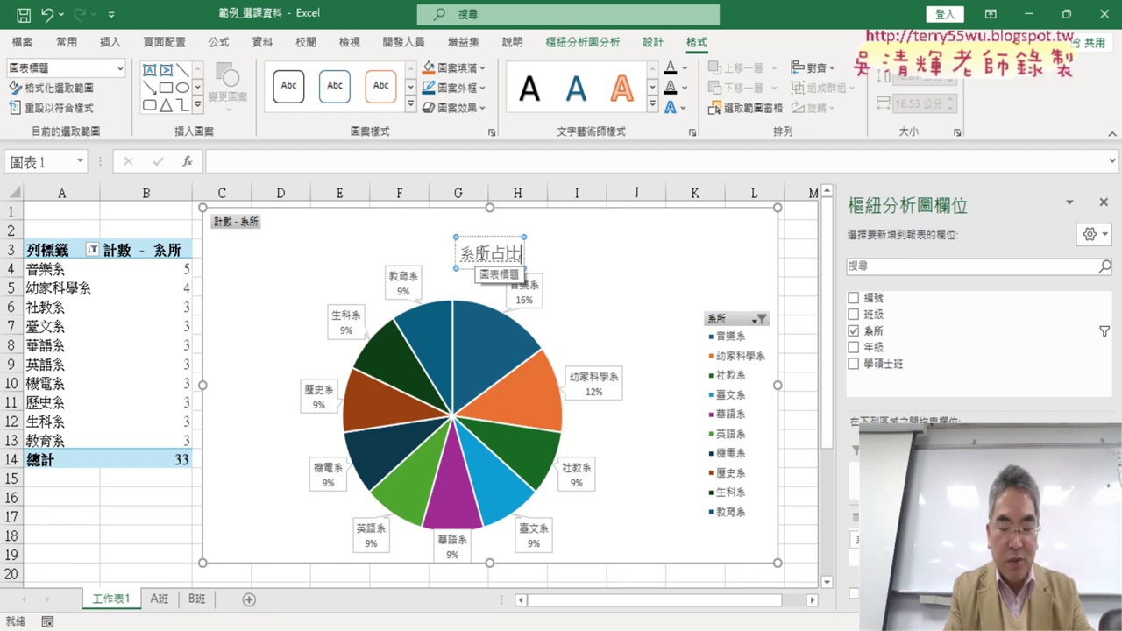
type("統計")
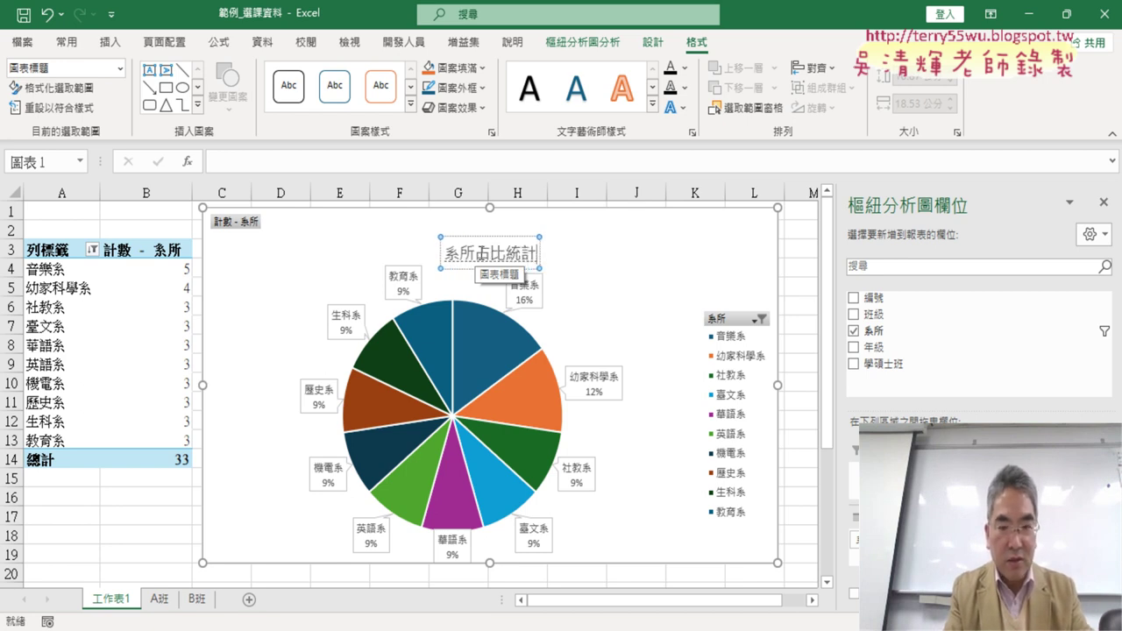
type("圖")
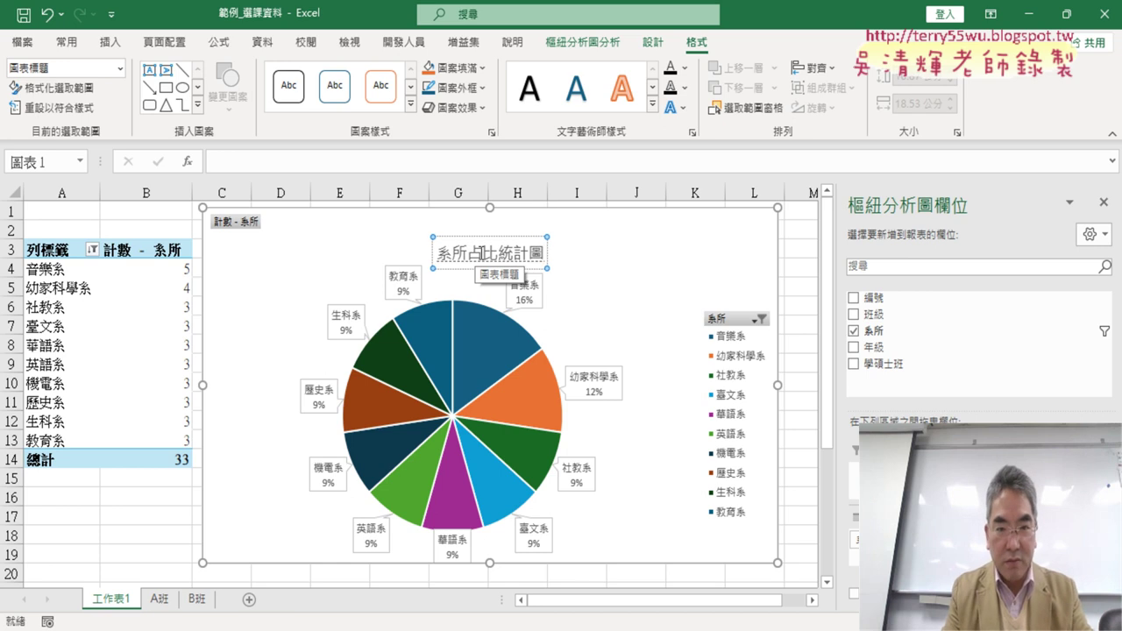
key("Down")
key("Down")
key("Down")
key("Down")
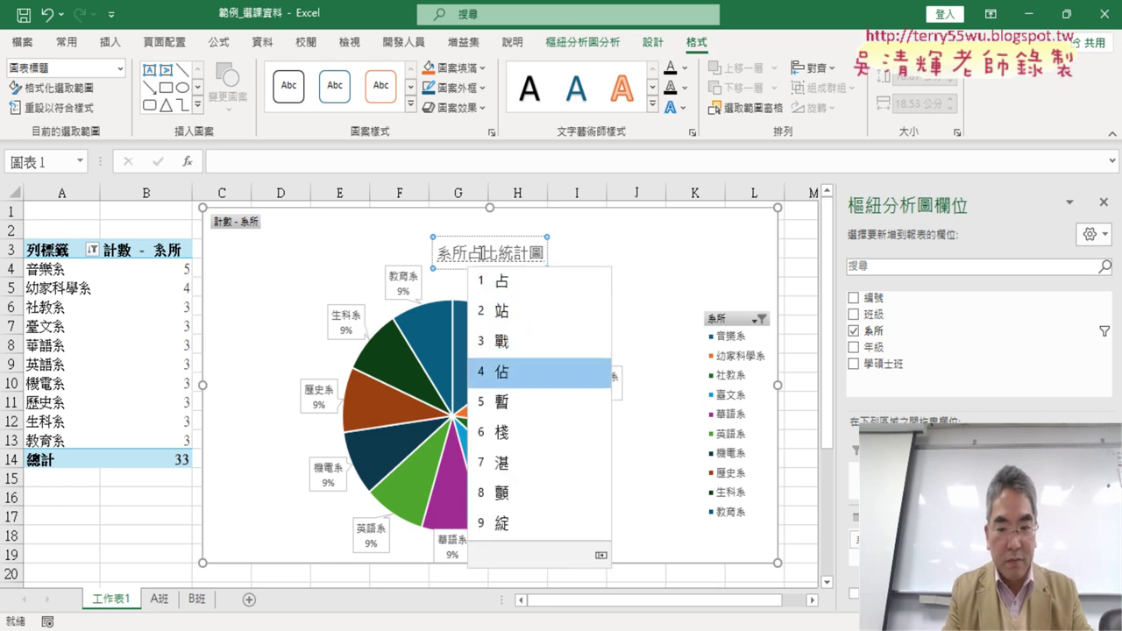
key("Return")
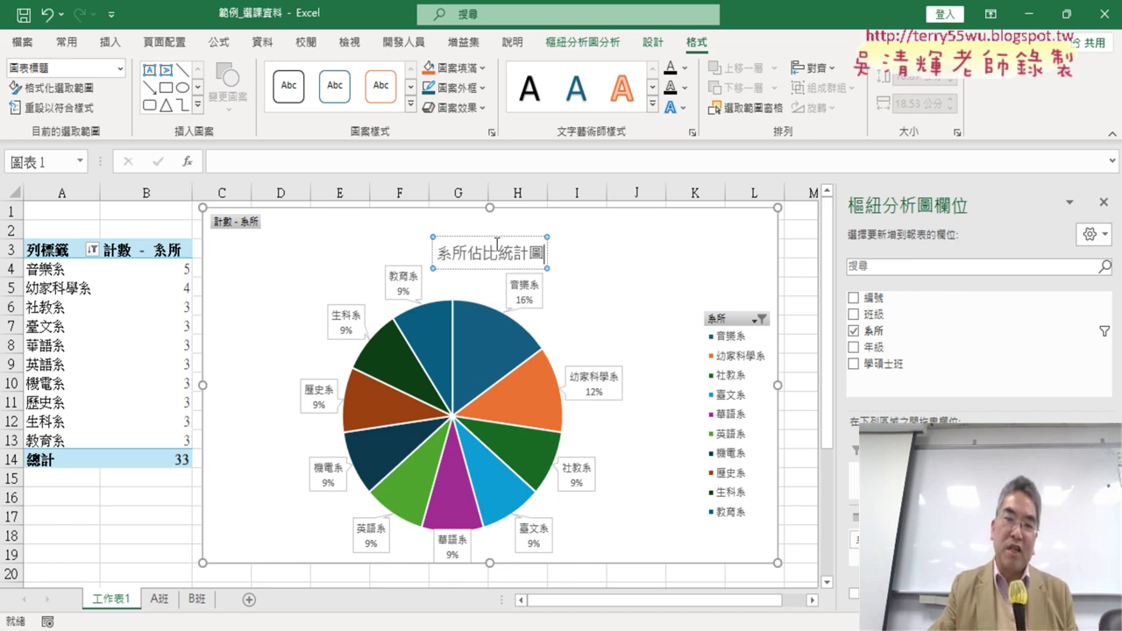
left_click(488, 235)
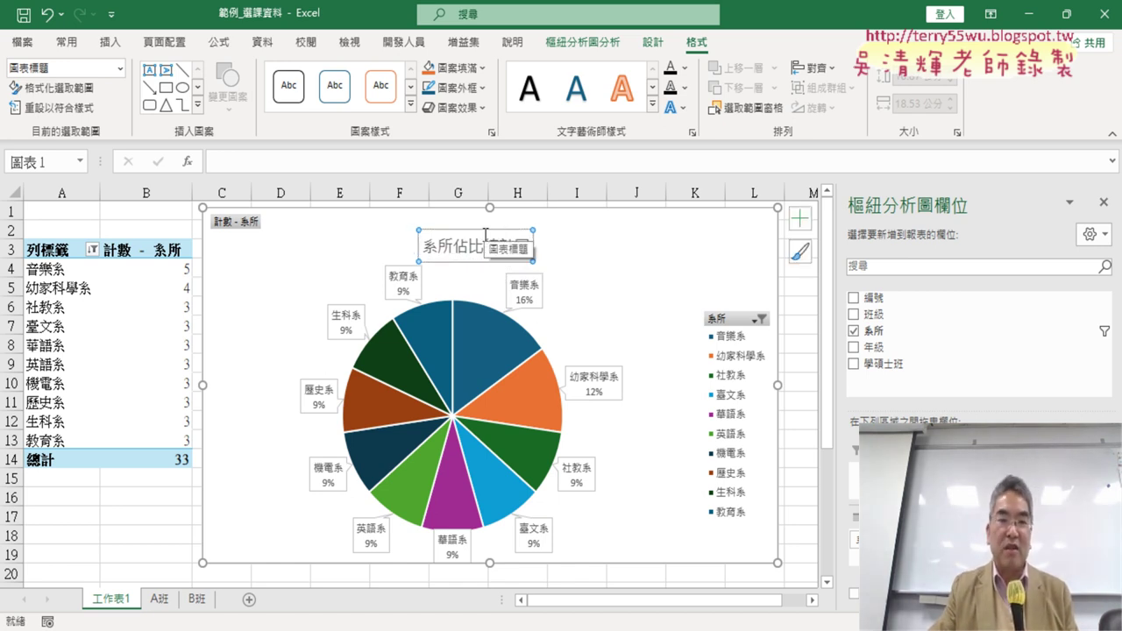
Step: Format the pie chart title 系所佔比統計圖 in red, bold, at font size 20
left_click(67, 42)
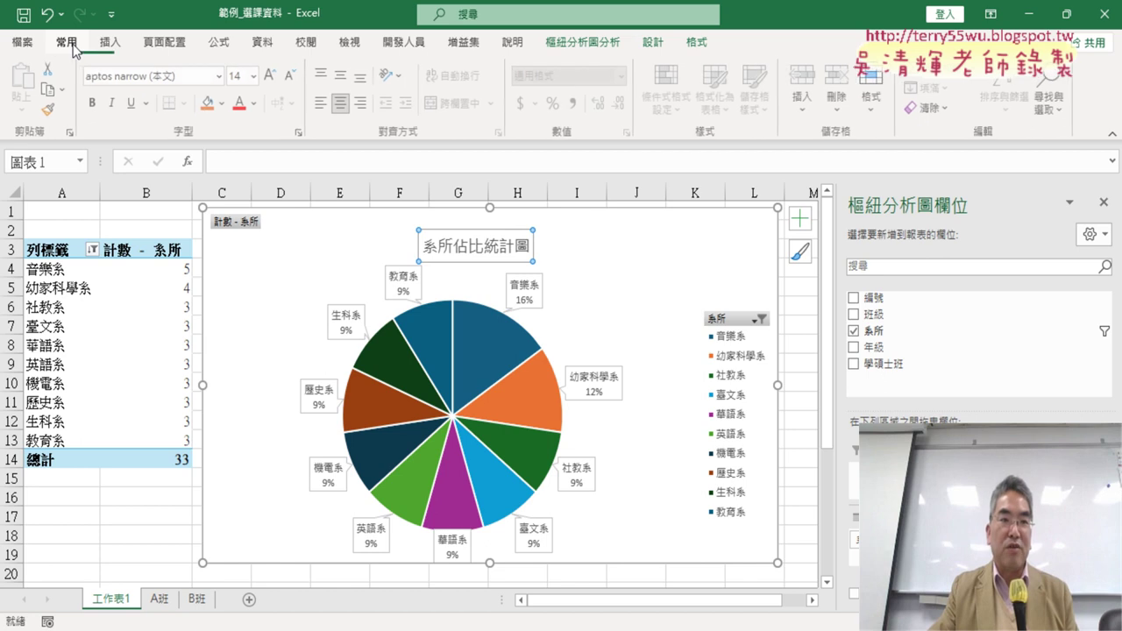
left_click(242, 104)
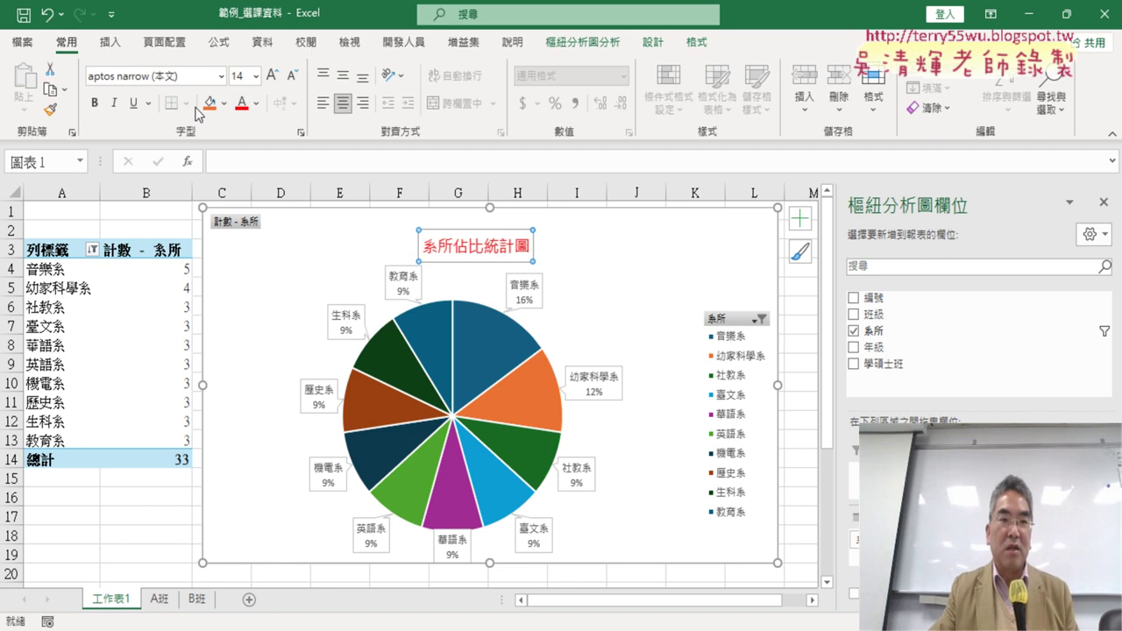
left_click(273, 77)
left_click(273, 76)
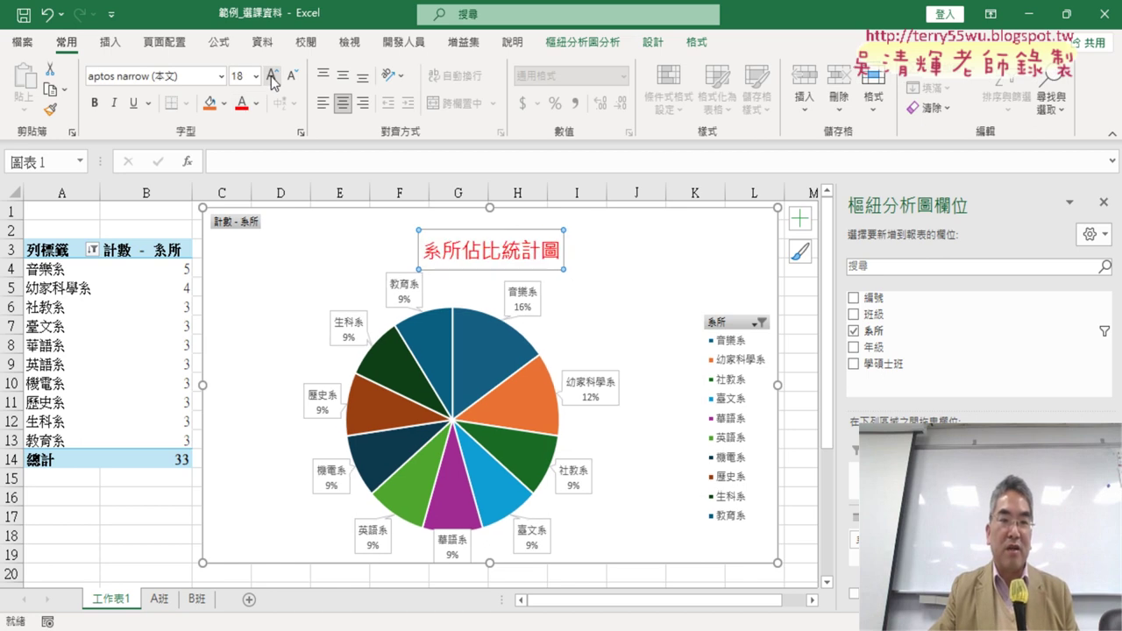
left_click(273, 77)
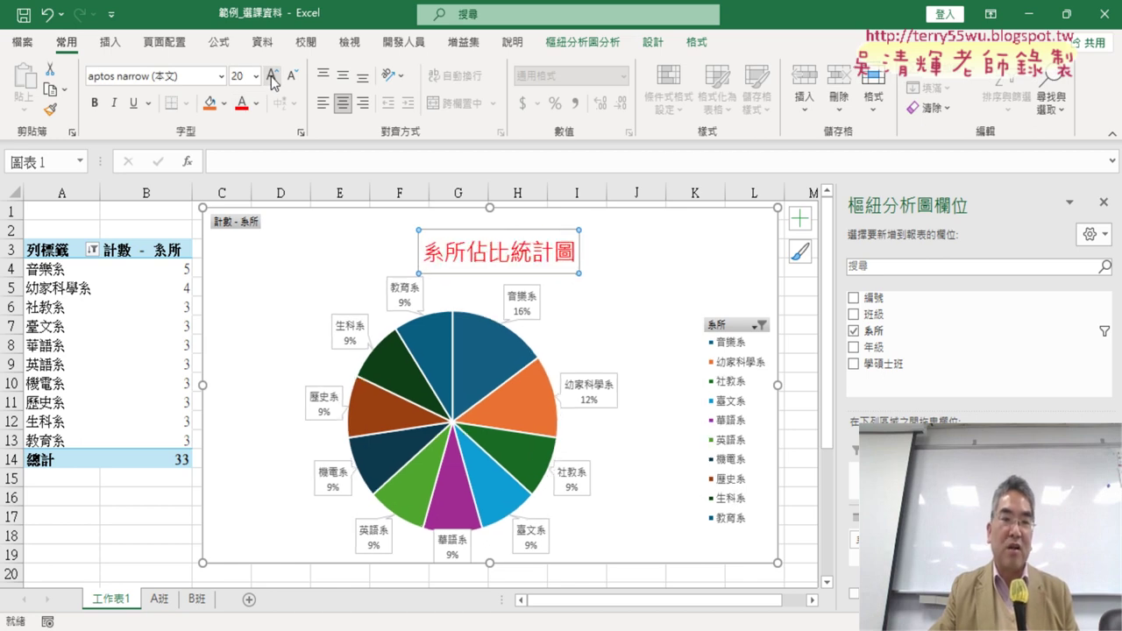
left_click(94, 103)
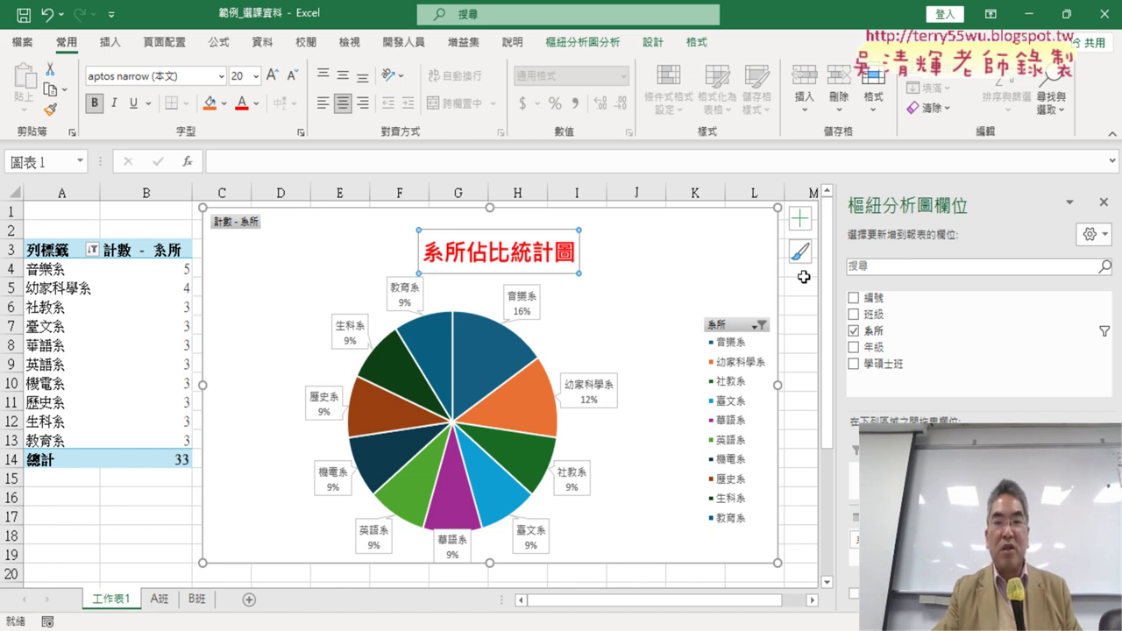
Step: Turn off the pie chart's legend, leaving only the red title and slice callouts
left_click(800, 221)
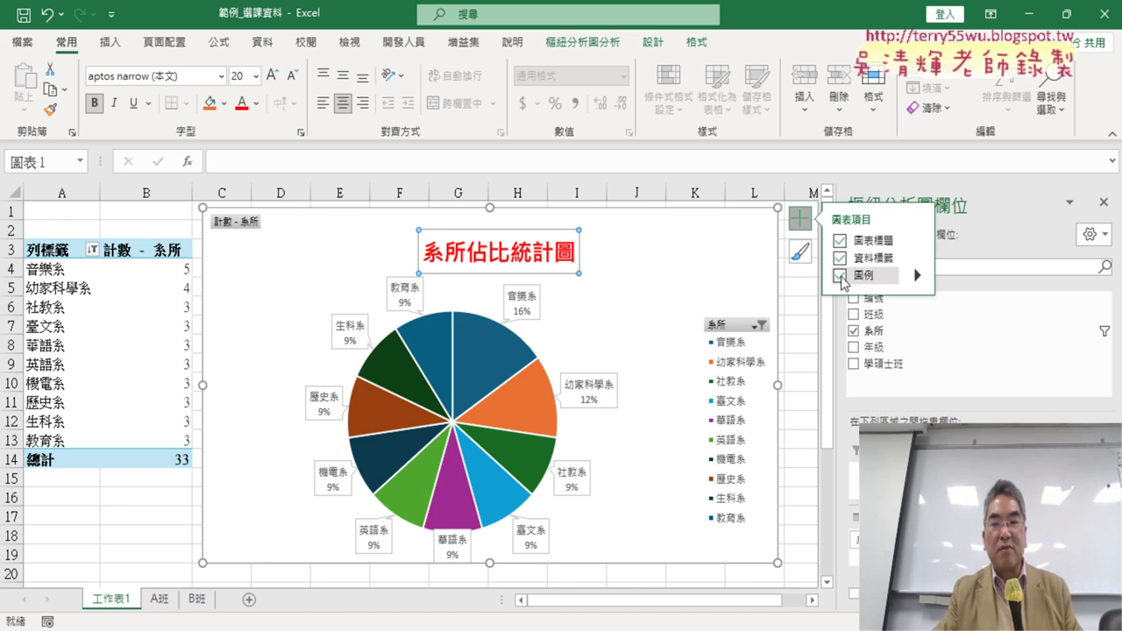
left_click(842, 281)
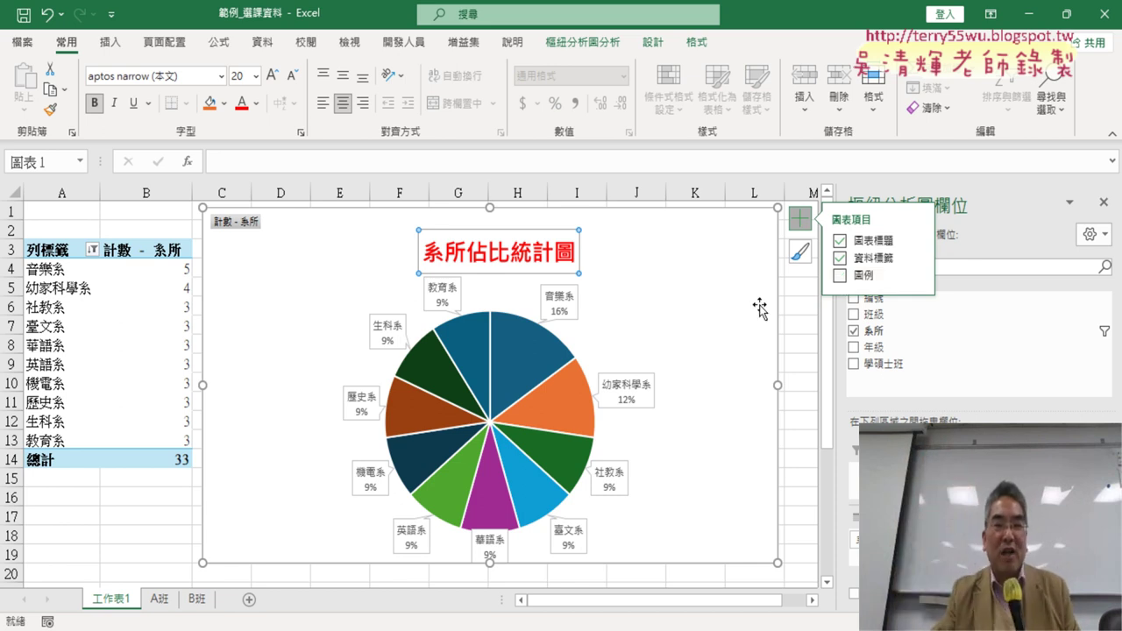
mouse_move(513, 373)
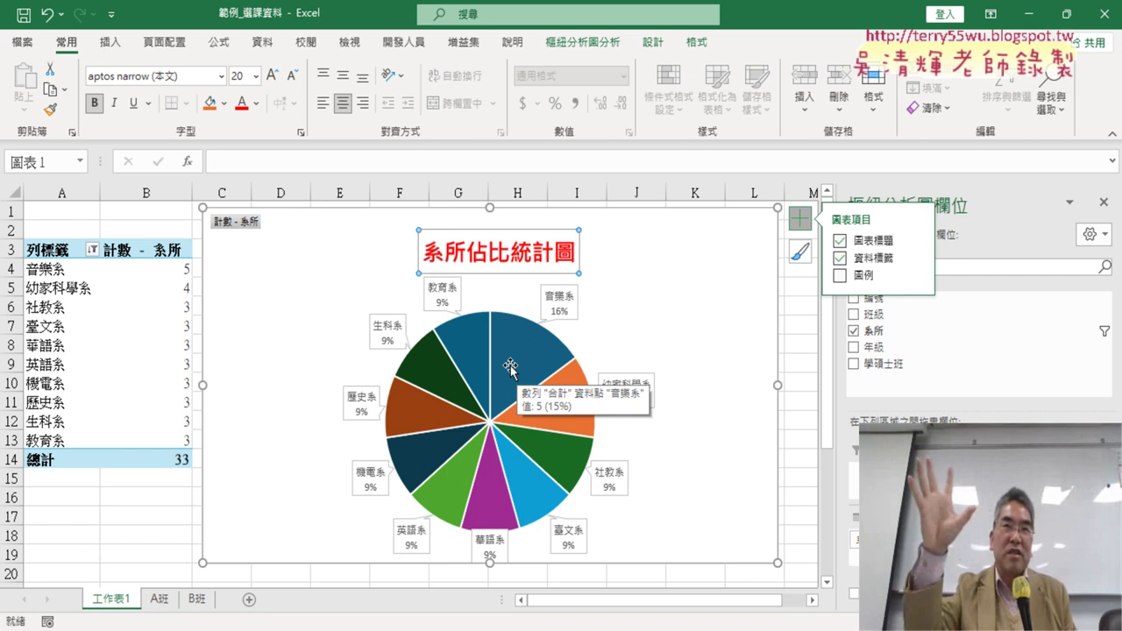
Step: Select the 音樂系 (16%) slice alone and drag it slightly out from the pie
left_click(511, 366)
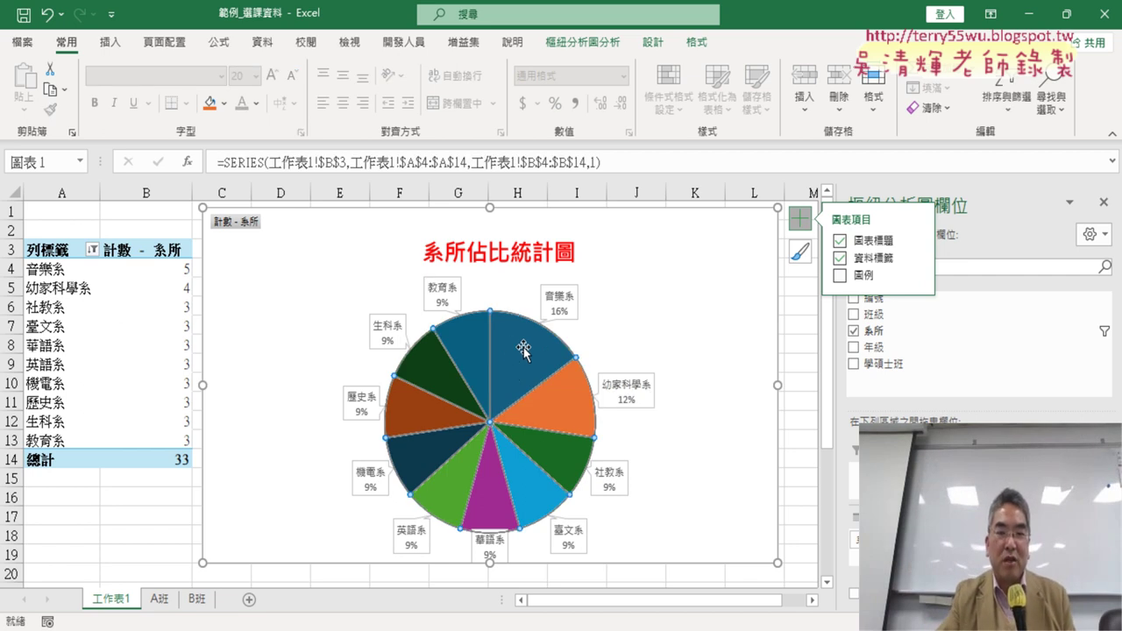
left_click(523, 349)
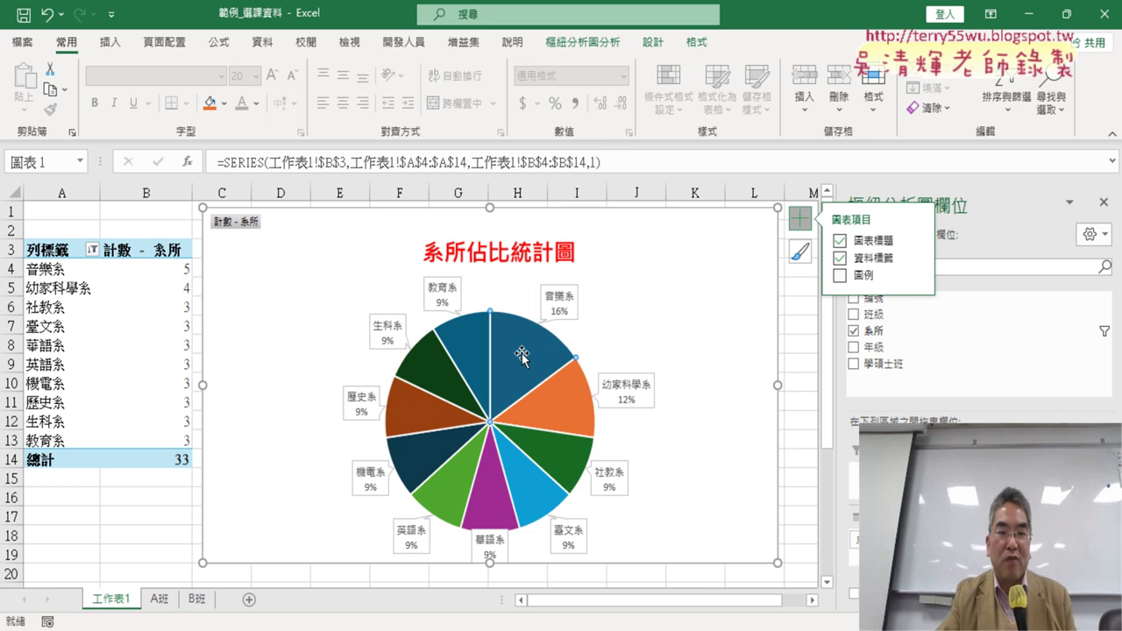
left_click_drag(522, 354, 524, 345)
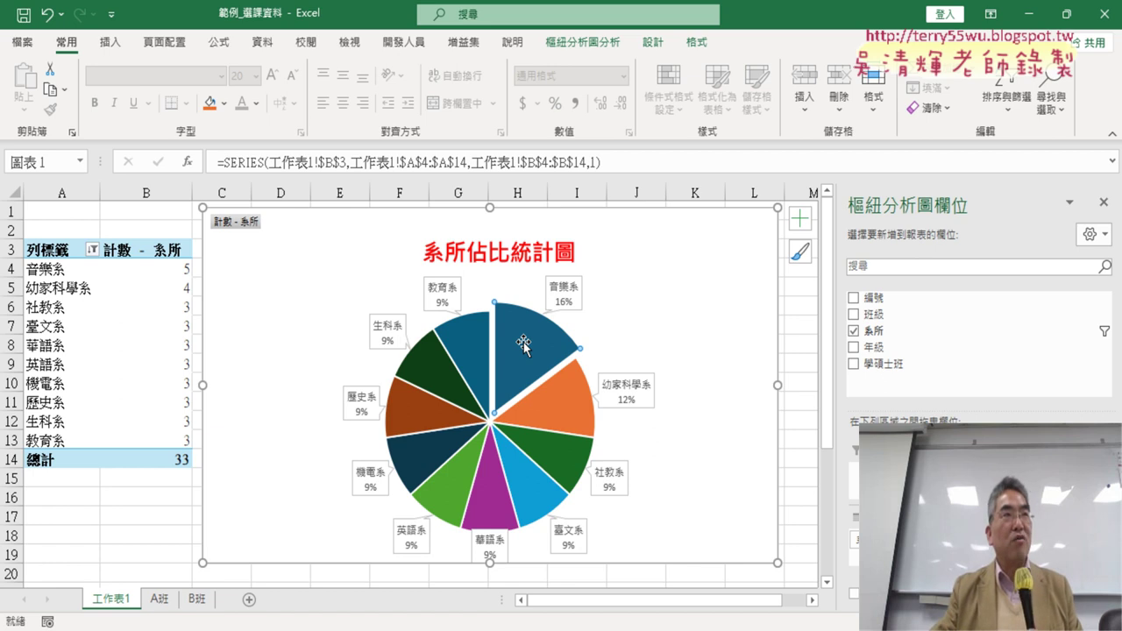
mouse_move(531, 348)
left_mouse_down()
mouse_move(535, 377)
mouse_move(528, 353)
left_mouse_up()
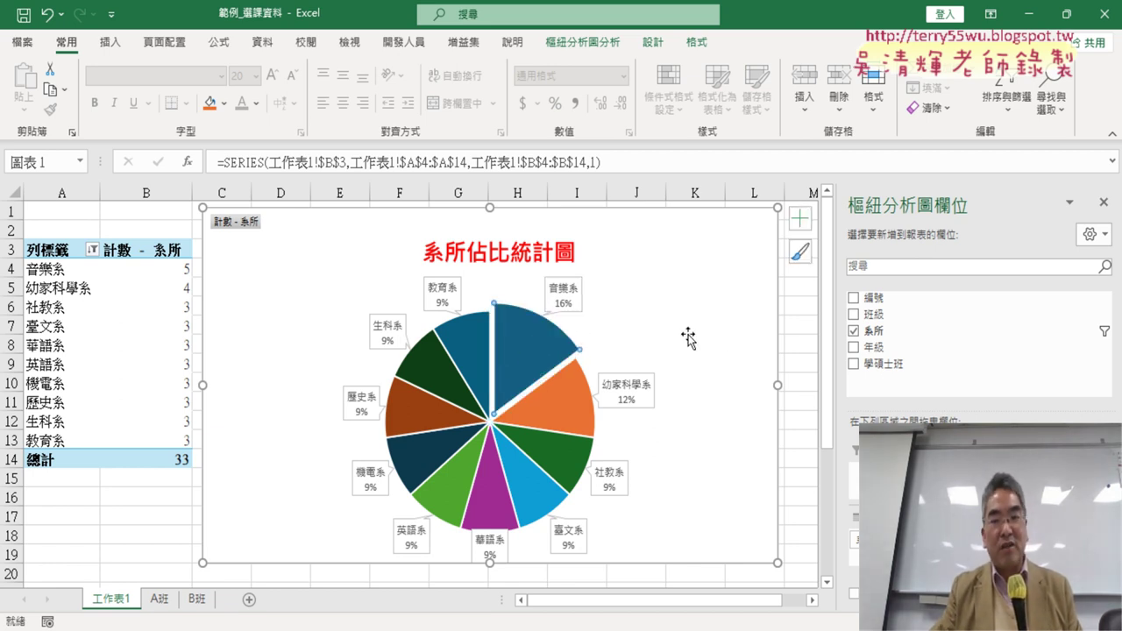
left_click(728, 342)
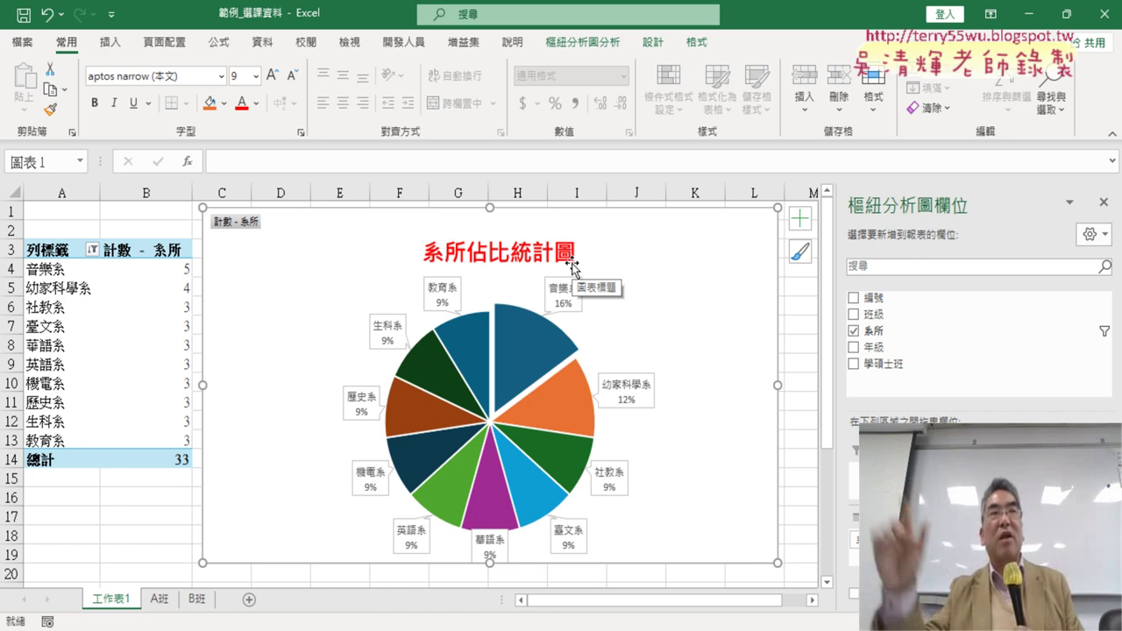
left_click(159, 599)
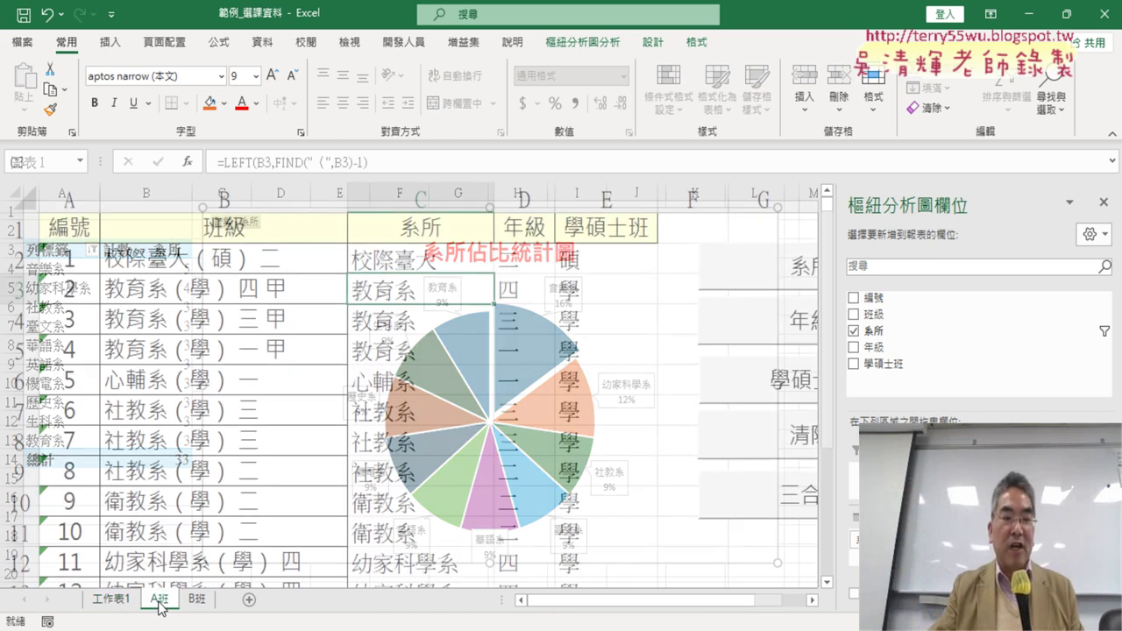
left_click_drag(534, 200, 597, 200)
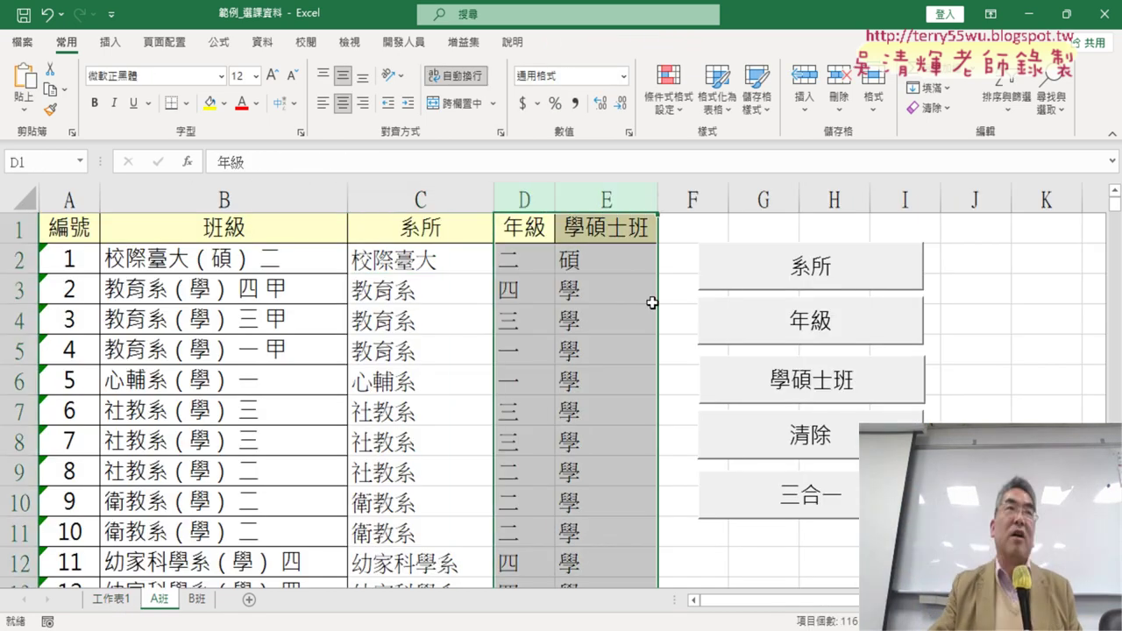
left_click(528, 260)
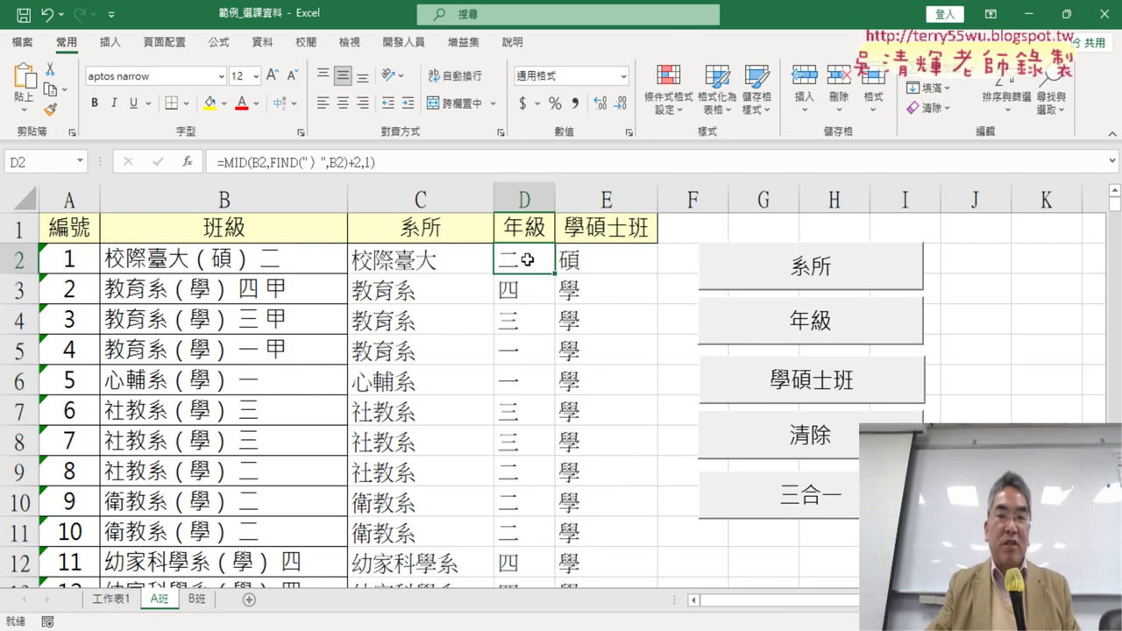
left_click(130, 603)
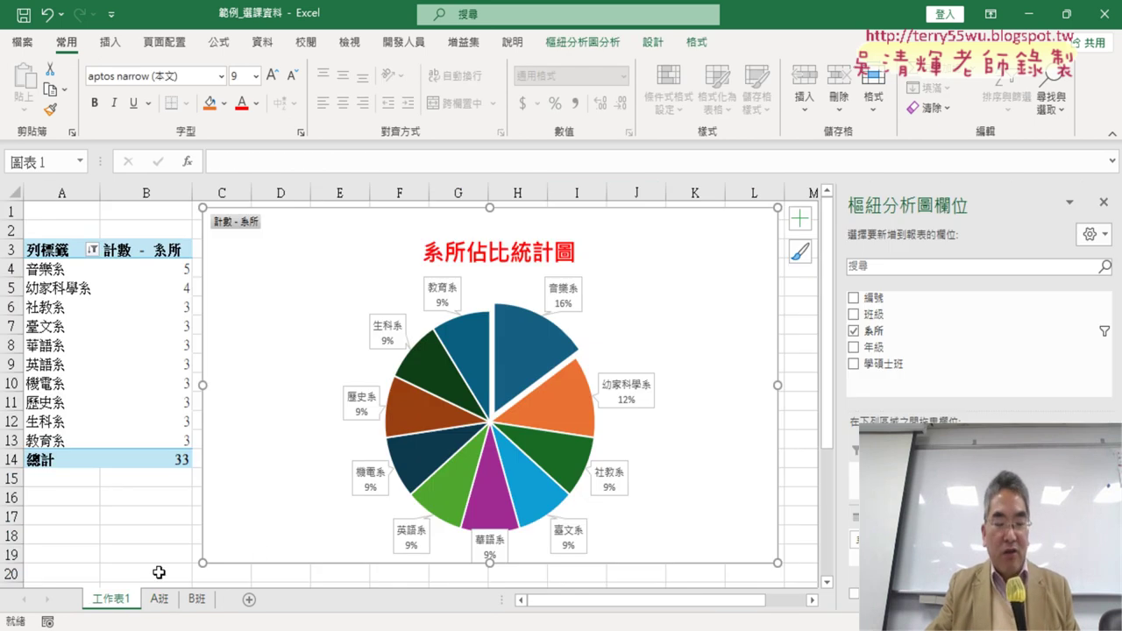
left_click(455, 272)
triple_click(497, 252)
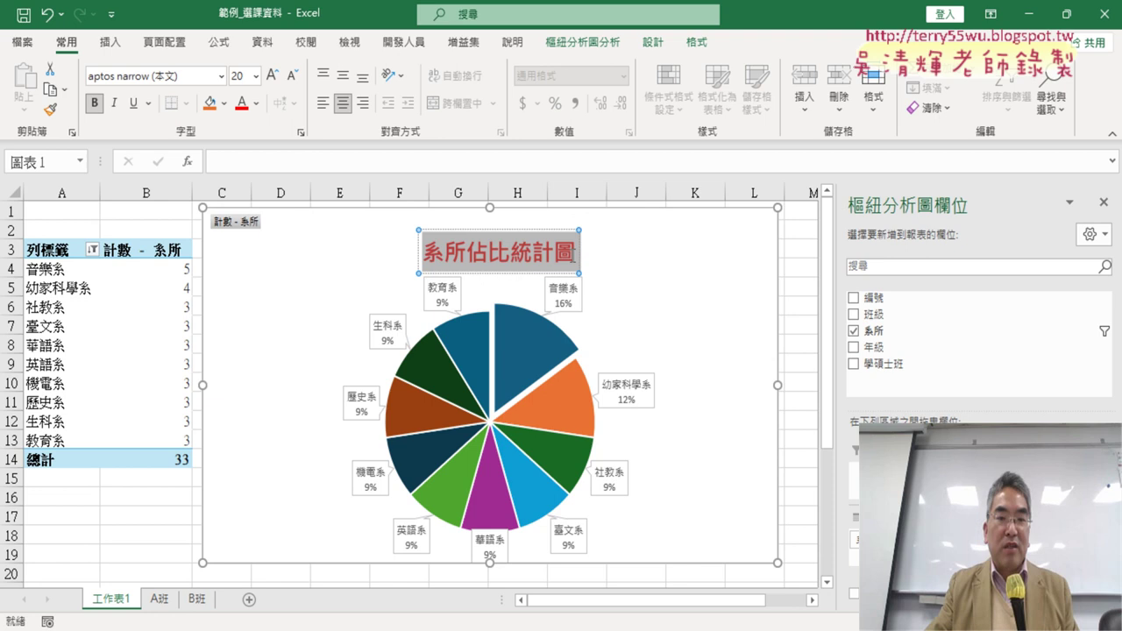
right_click(497, 247)
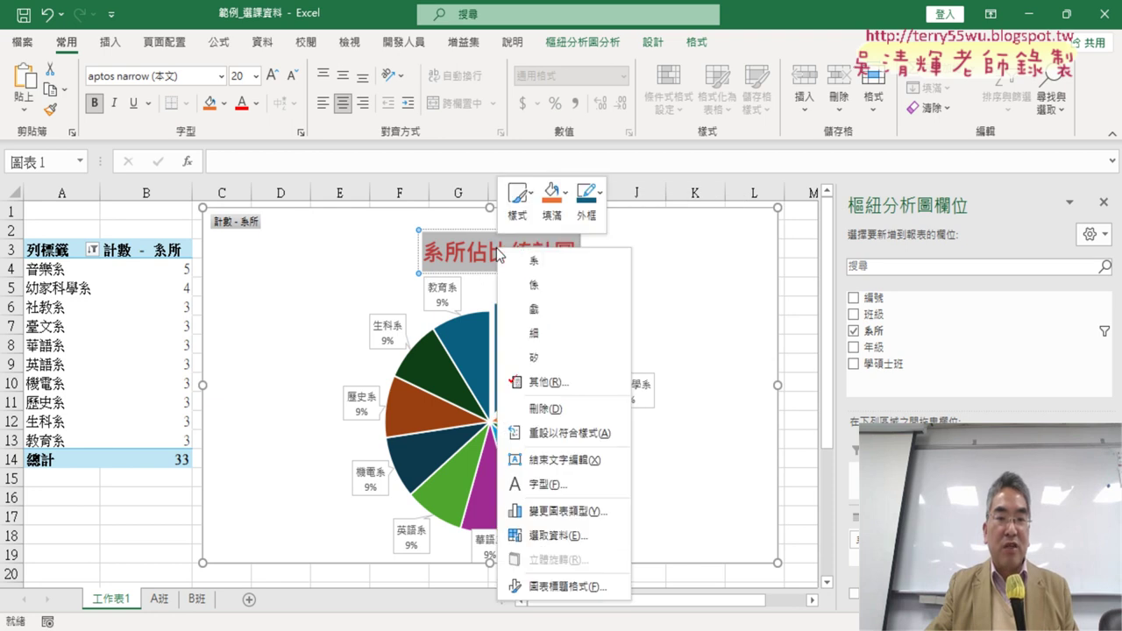
key("Escape")
left_click(424, 253)
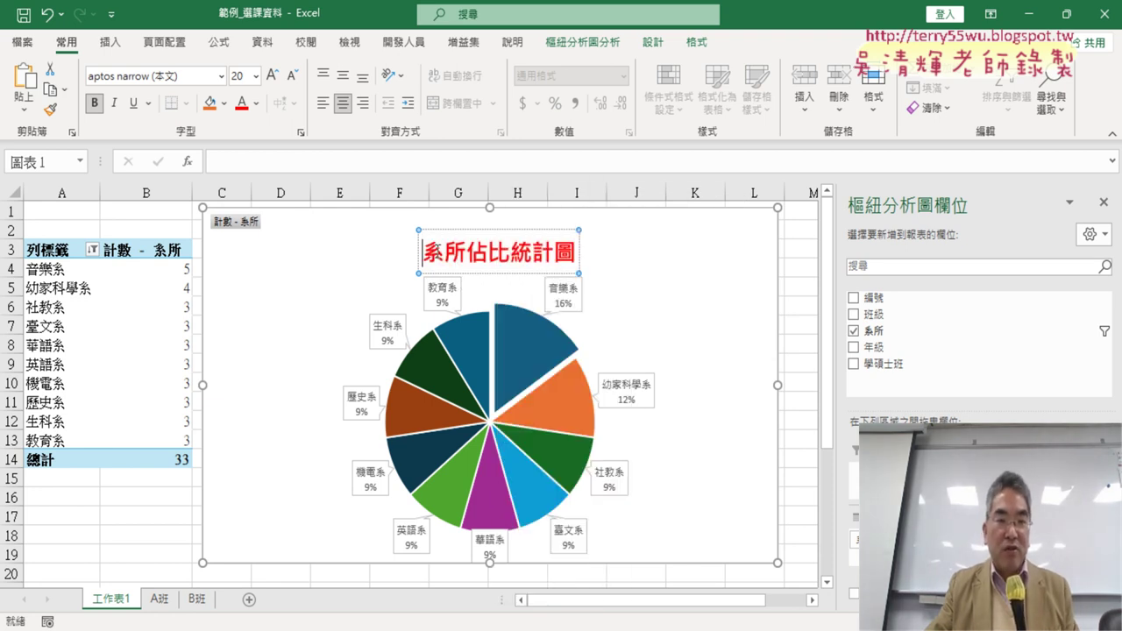
left_click_drag(424, 253, 571, 254)
key("ctrl+c")
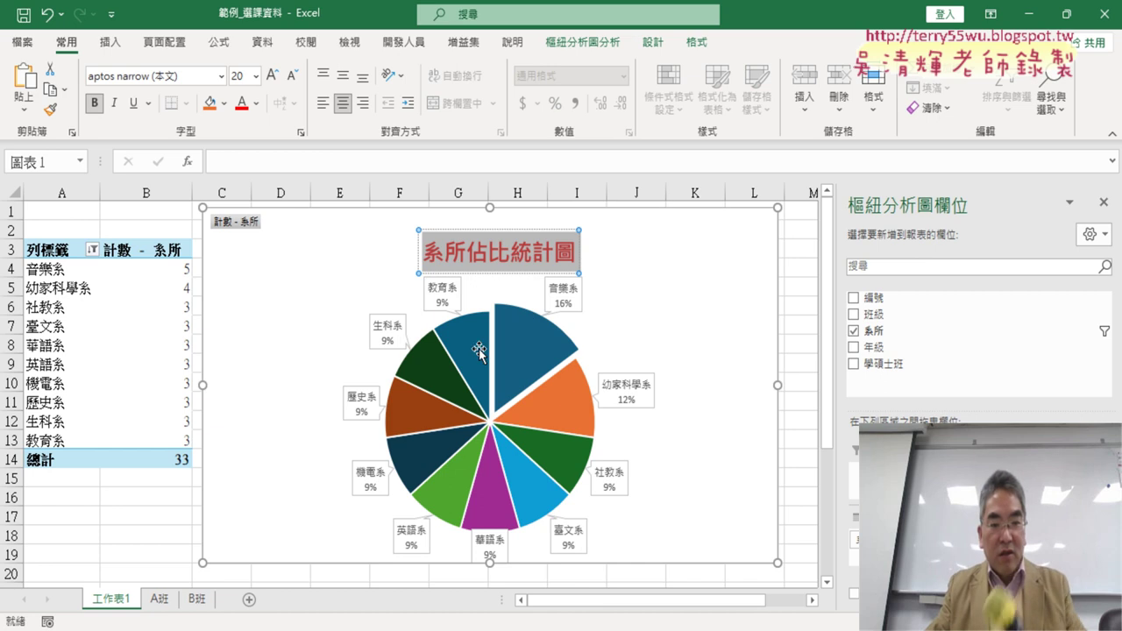
Step: Rename sheet 工作表1 to 系所佔比統計圖 by pasting the chart title
double_click(113, 599)
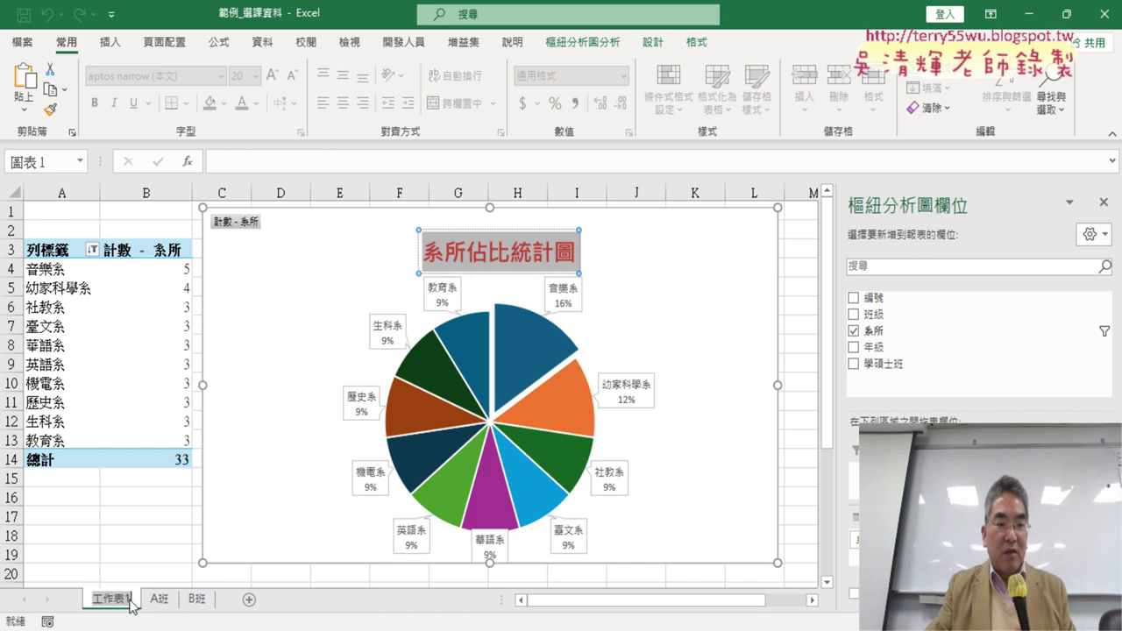
key("ctrl+v")
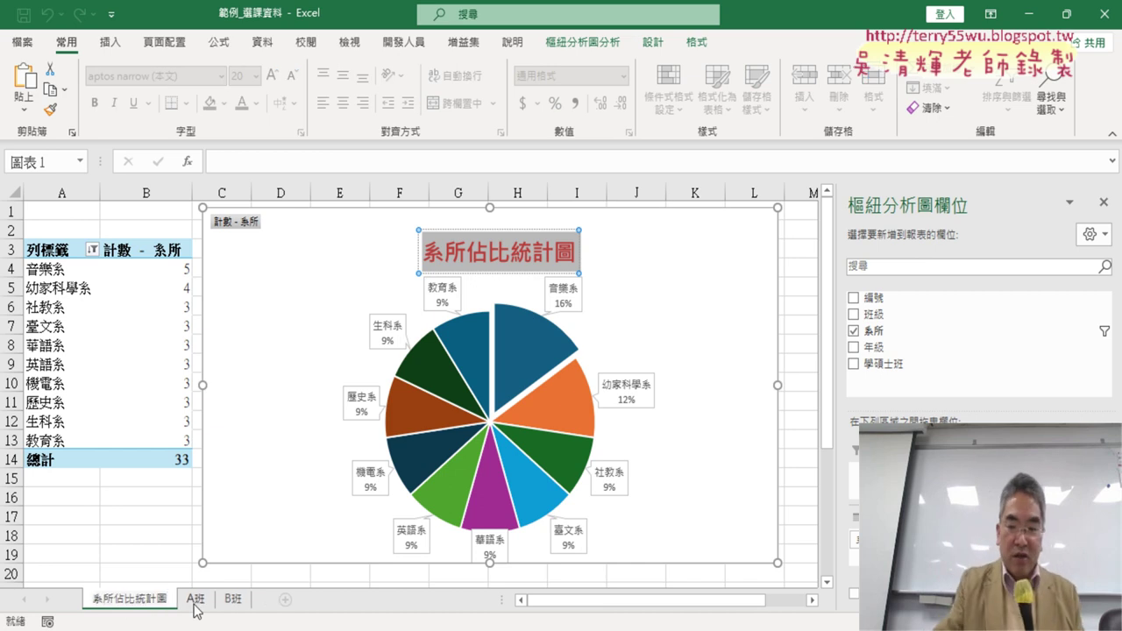
key("Return")
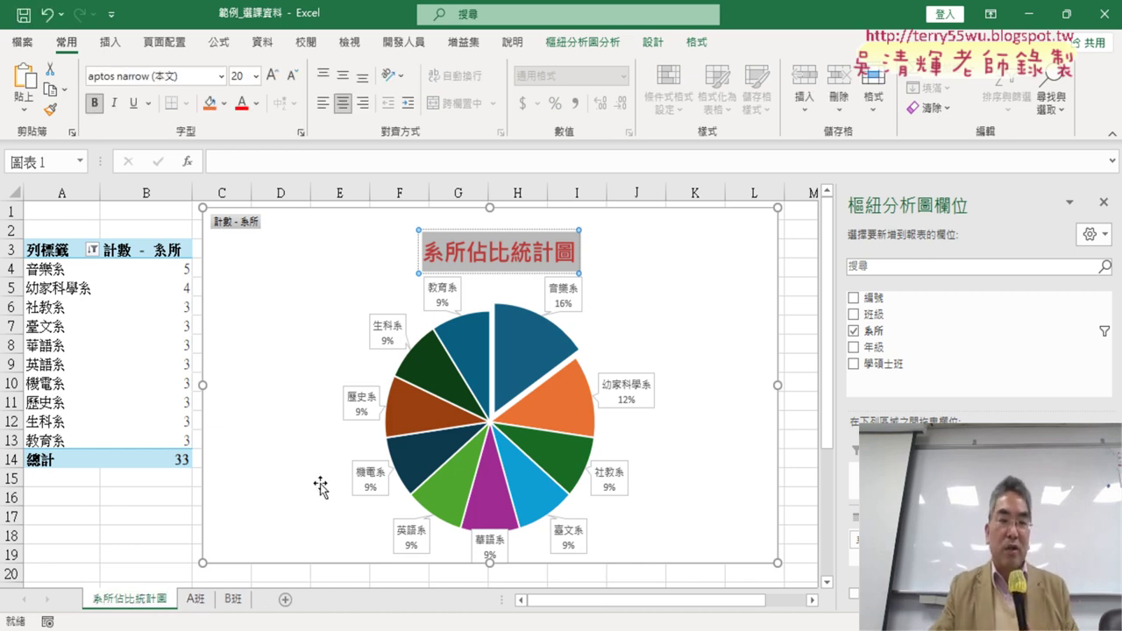
Step: Return to the A班 data sheet, reviewing the 年級 and 學碩士班 columns, and select a data cell
left_click(194, 599)
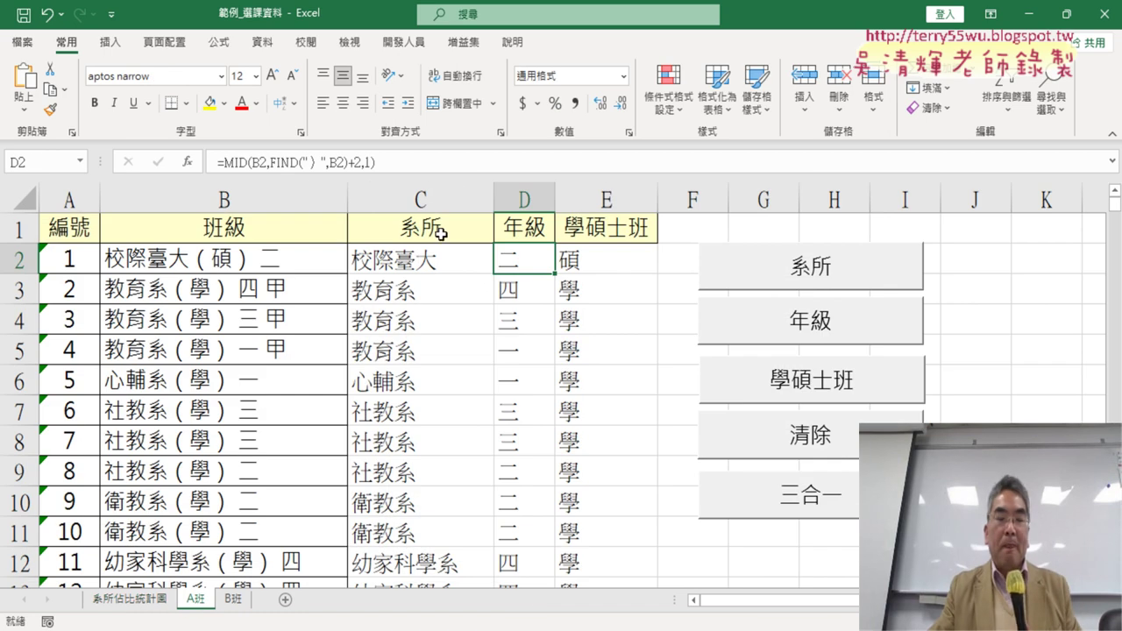
left_click(132, 599)
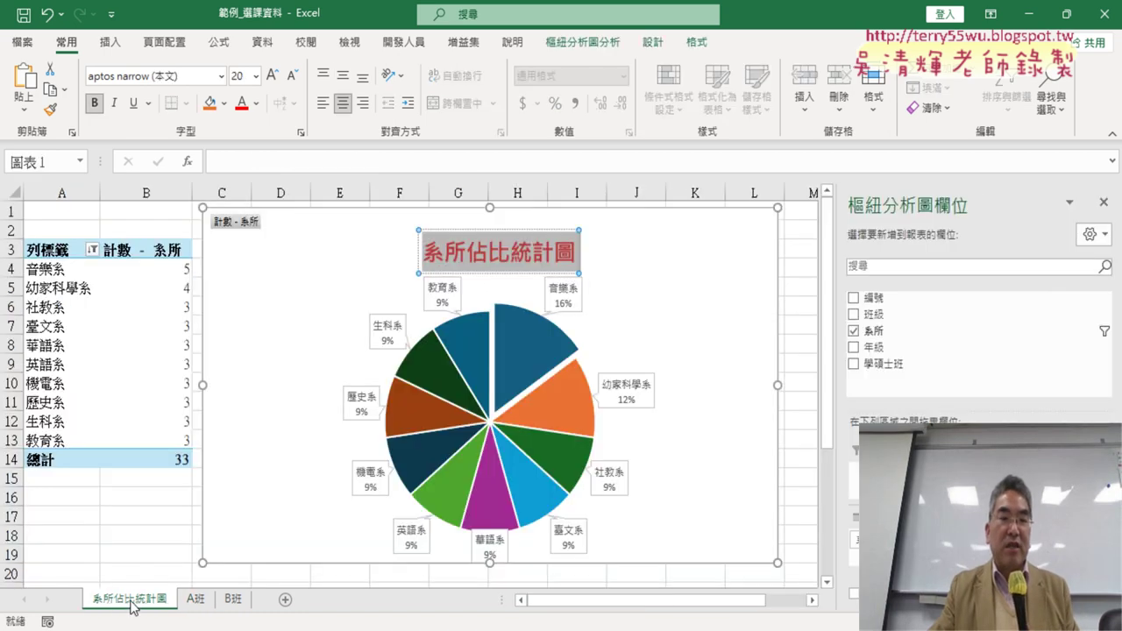
left_click(197, 600)
left_click(540, 227)
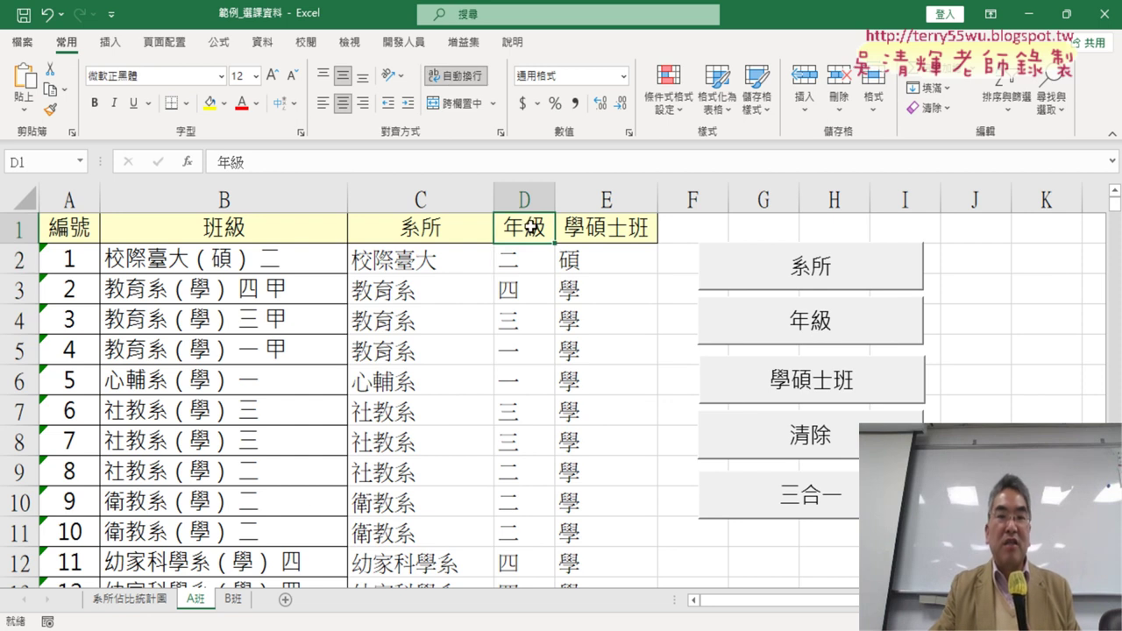
left_click(618, 236)
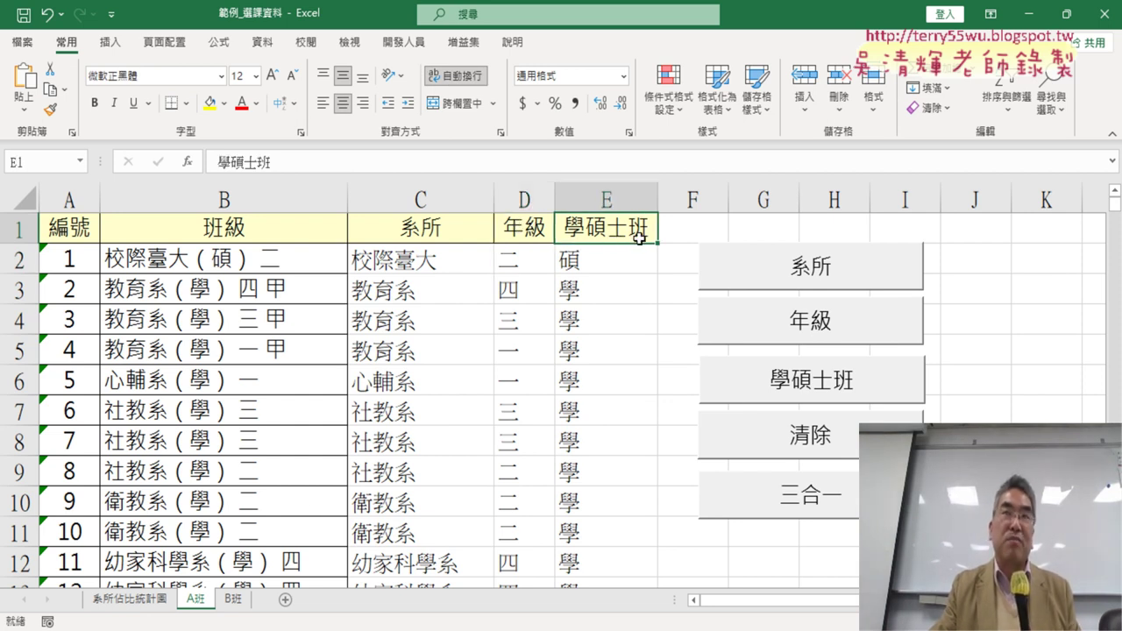
left_click(140, 599)
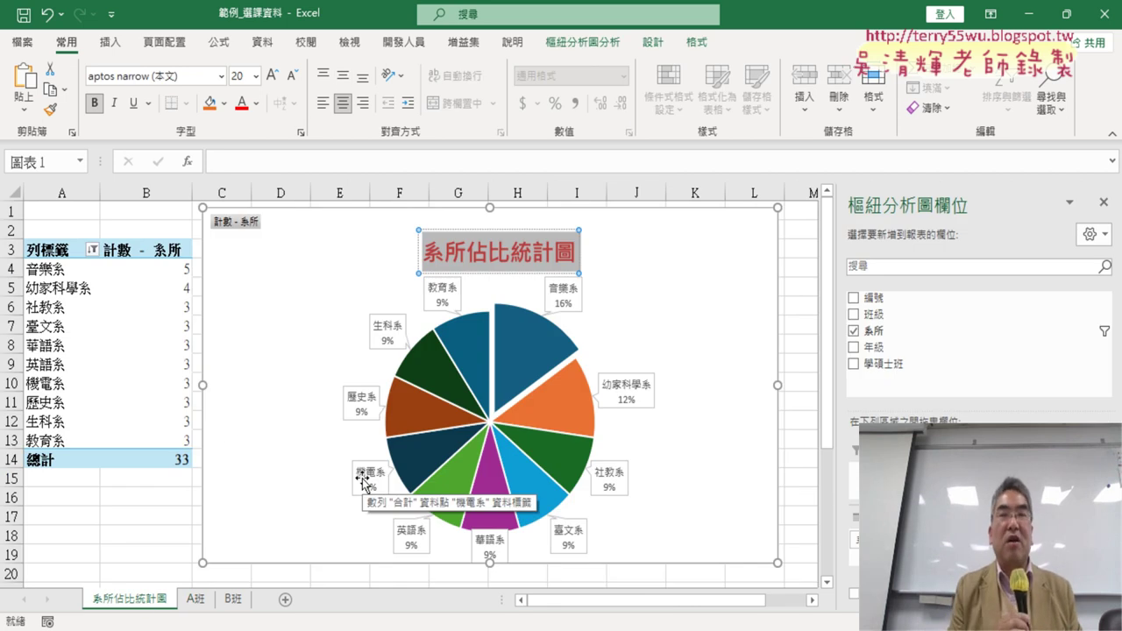
left_click(194, 600)
left_click(455, 311)
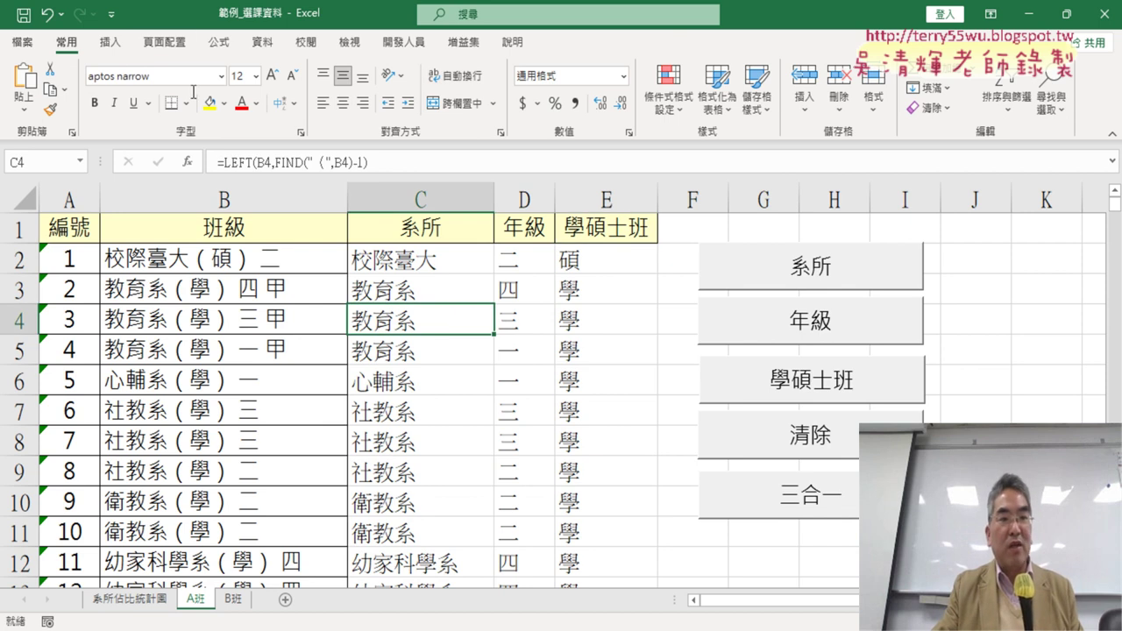
Step: Build a 年級 count pivot table on new sheet 工作表2, sorted descending from 二 22 to 一 4
left_click(109, 44)
left_click(33, 88)
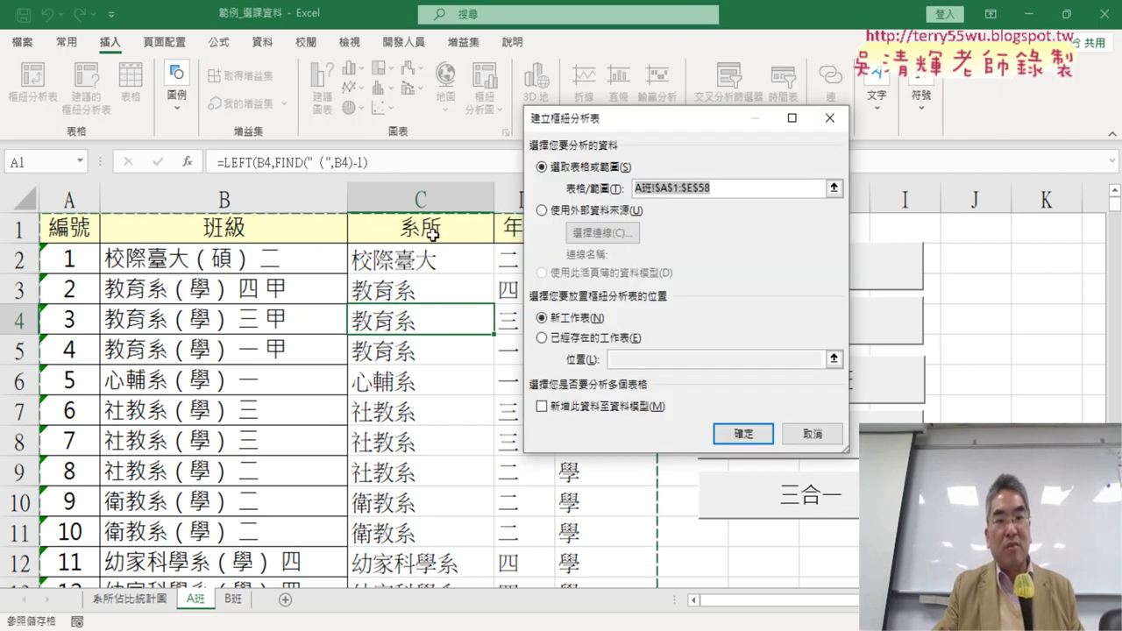
left_click(743, 433)
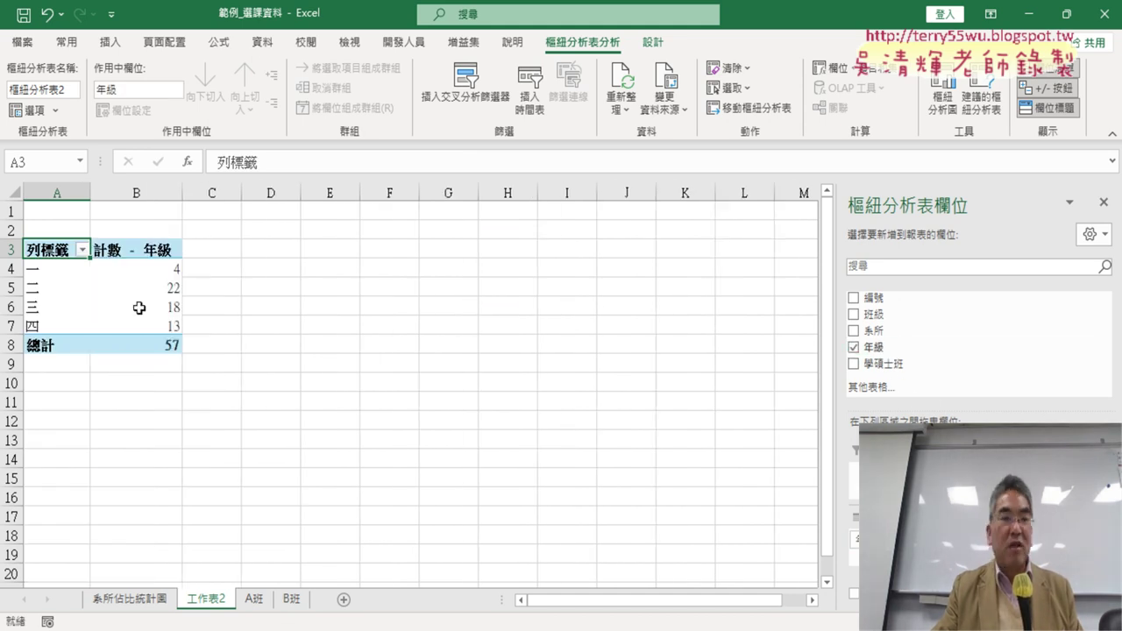
left_click(162, 272)
left_click(262, 42)
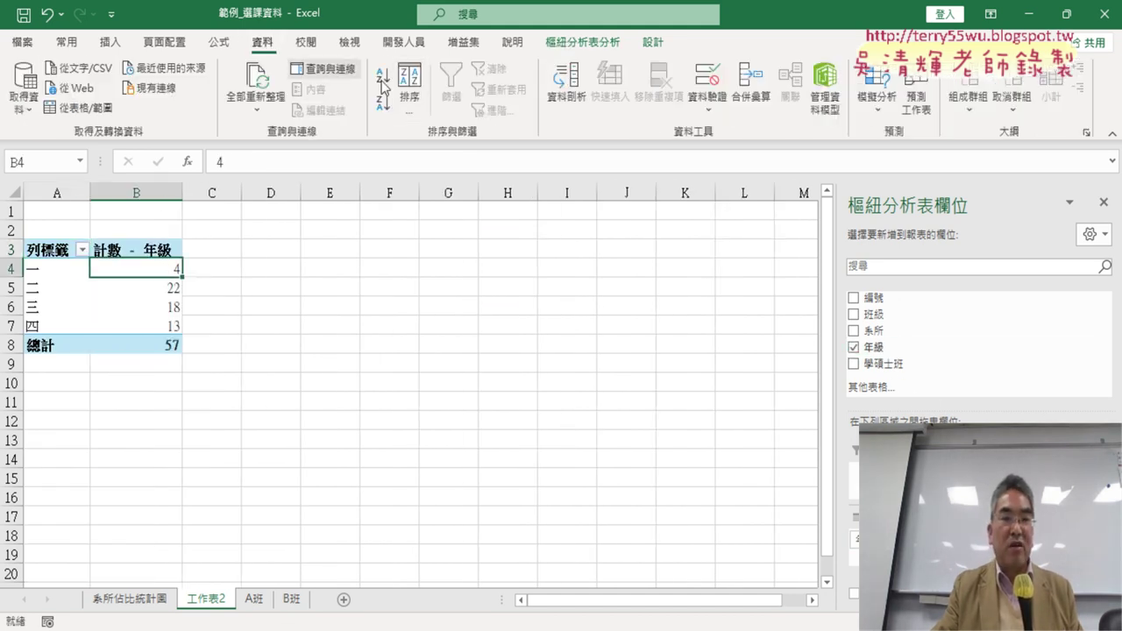
left_click(384, 103)
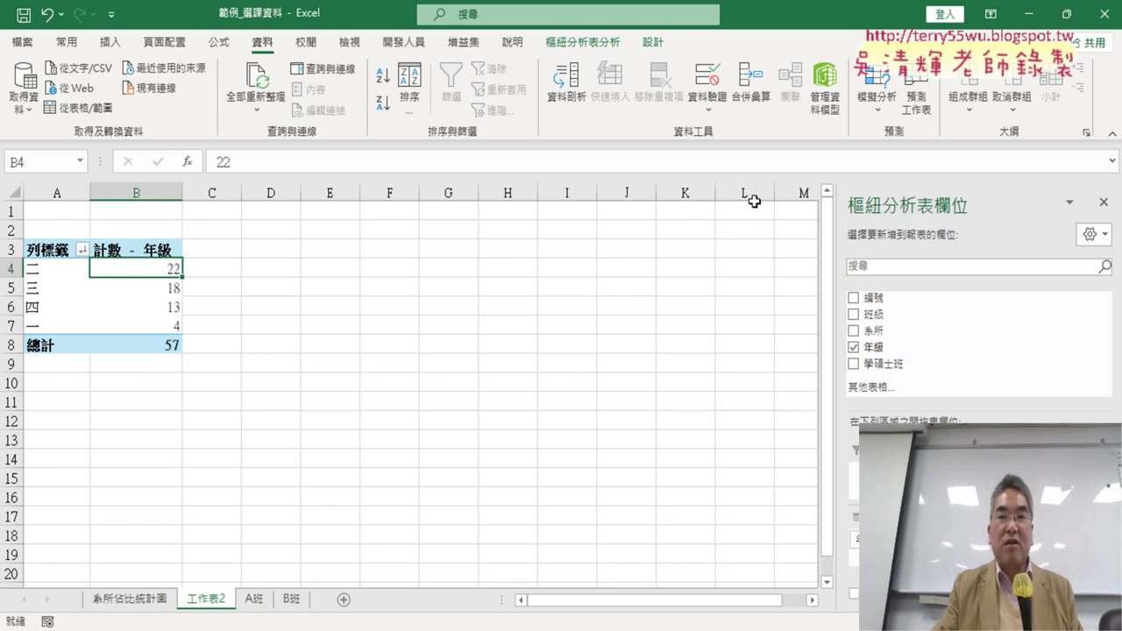
left_click(583, 42)
Step: Insert a doughnut PivotChart of the grade counts and enlarge it toward column C and row 20
left_click(944, 98)
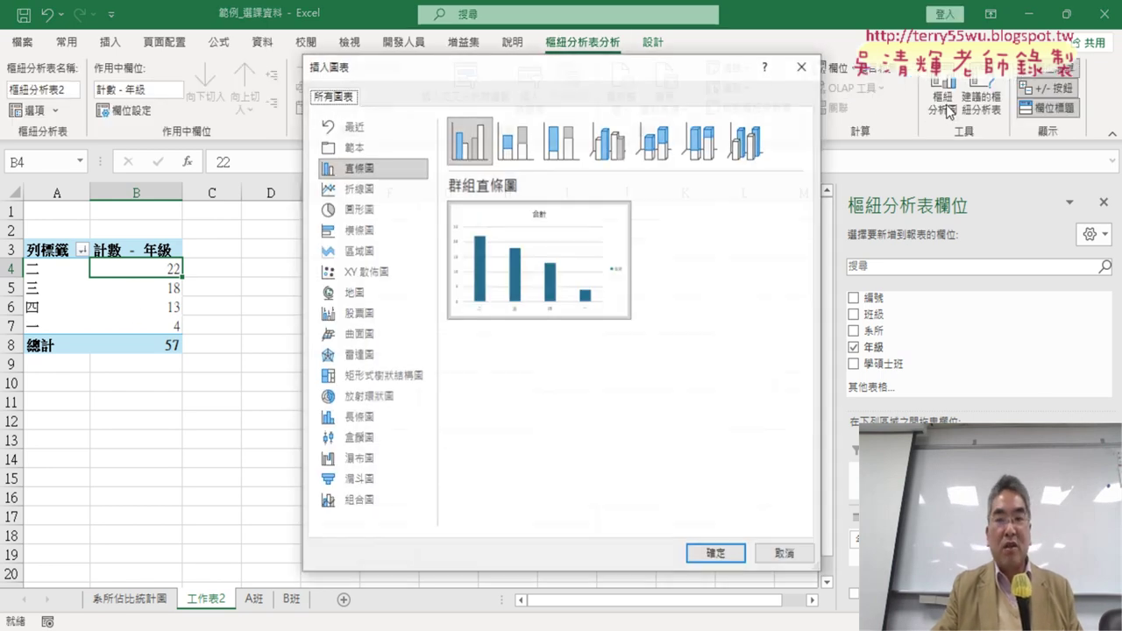
mouse_move(516, 226)
left_click(355, 208)
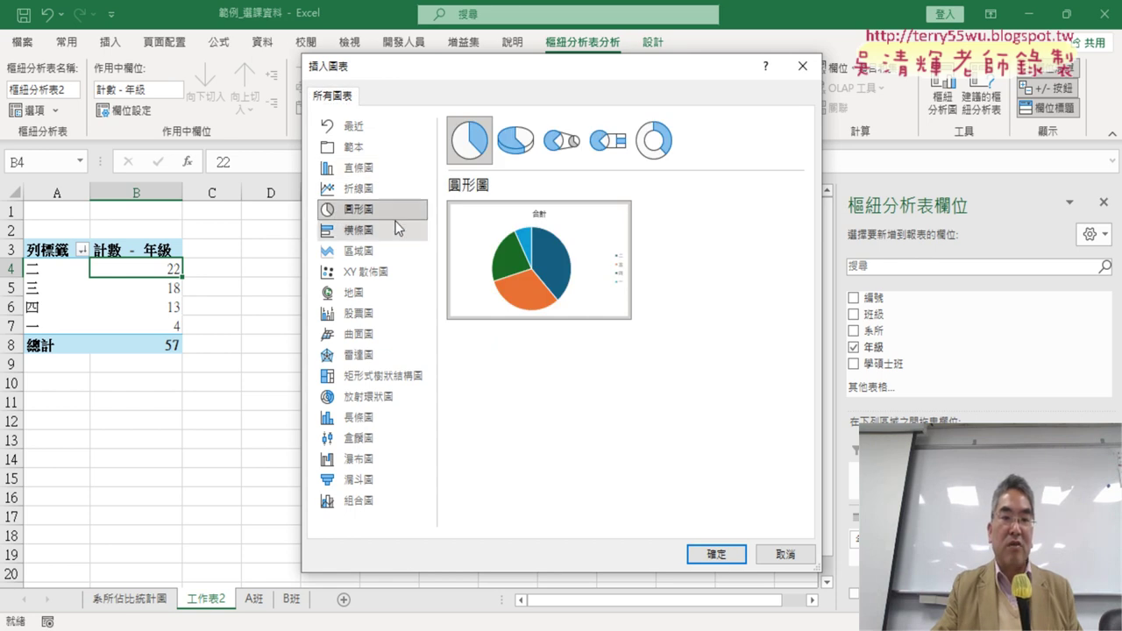
mouse_move(515, 267)
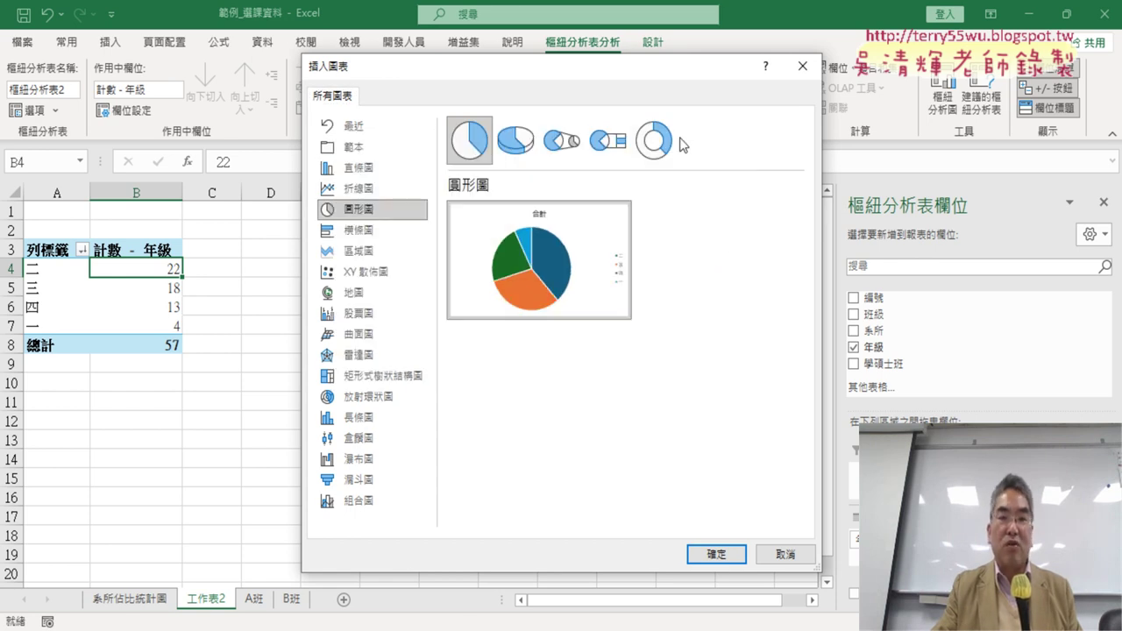
left_click(671, 146)
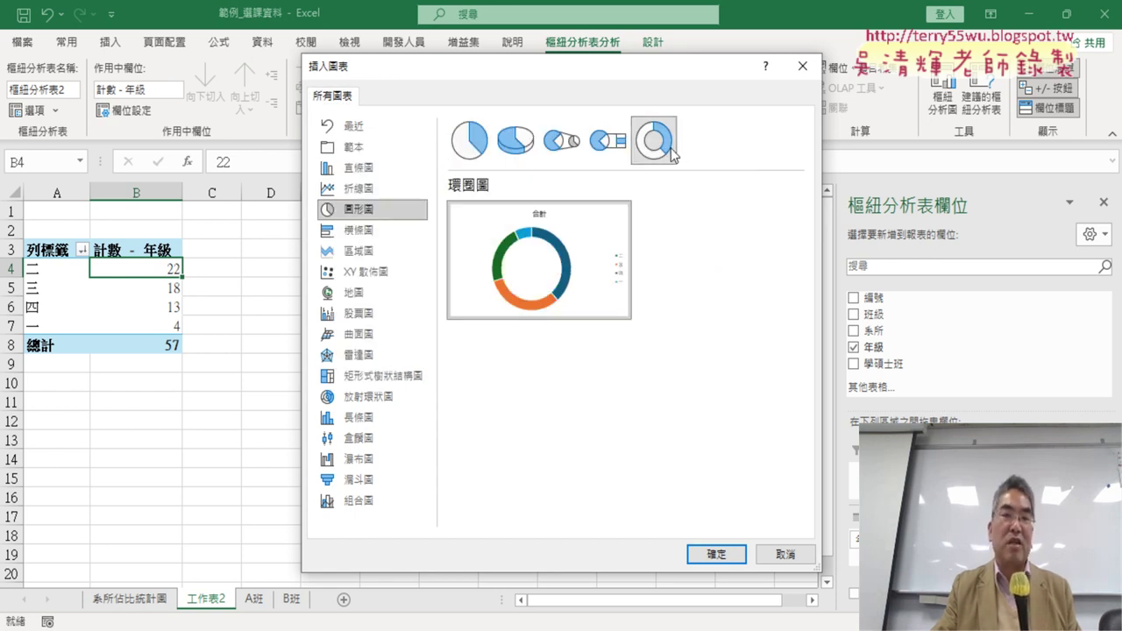
left_click(717, 556)
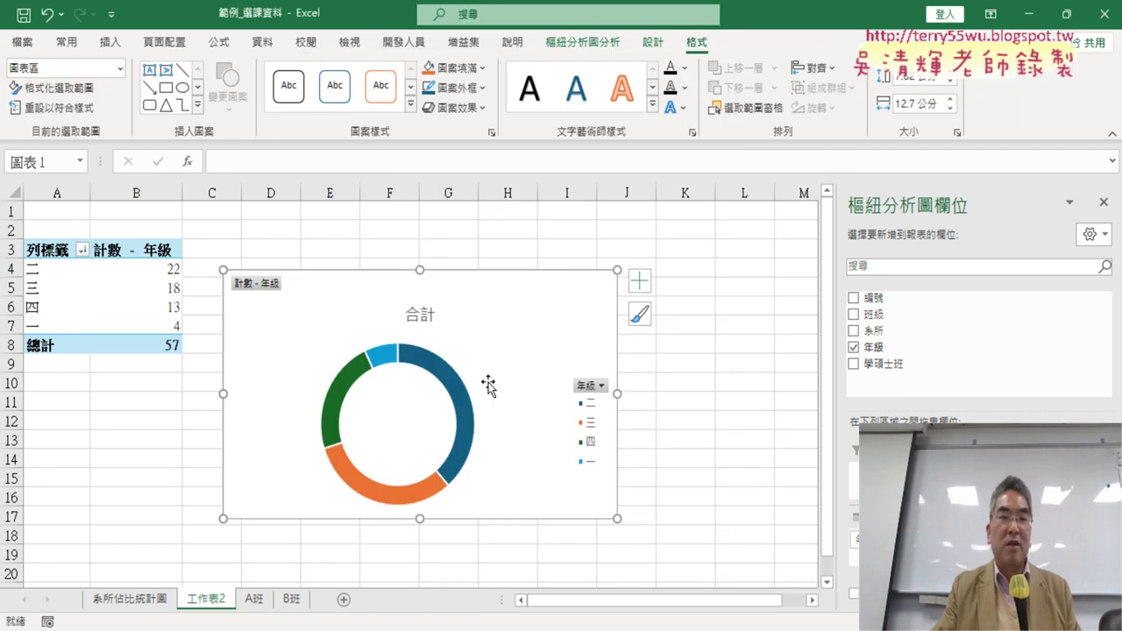
left_click_drag(221, 268, 211, 214)
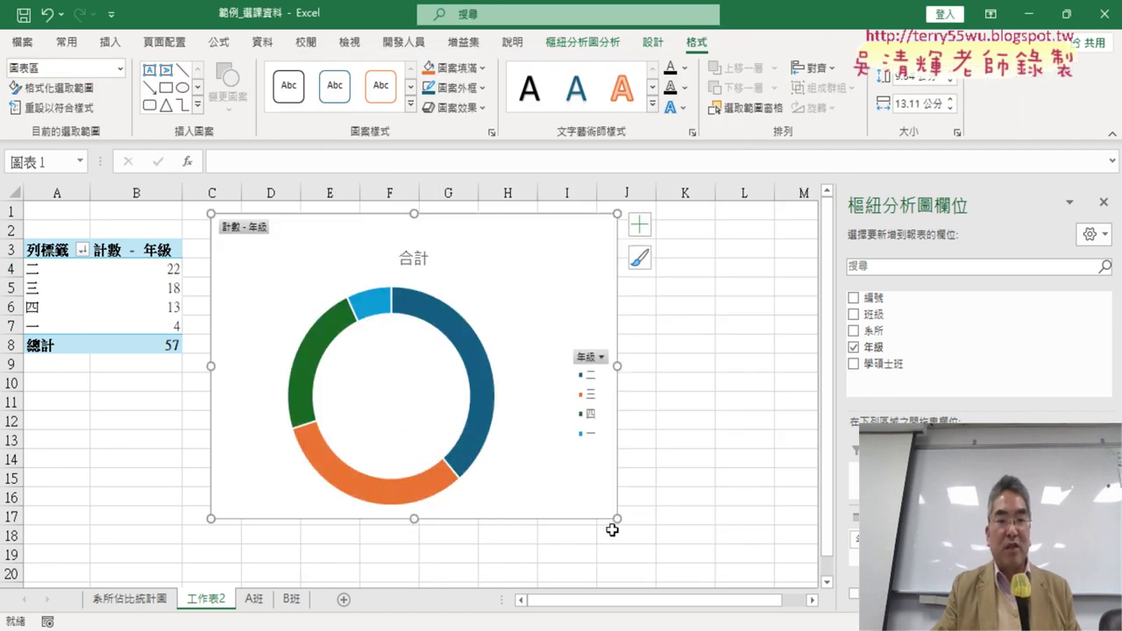
left_click_drag(618, 519, 760, 573)
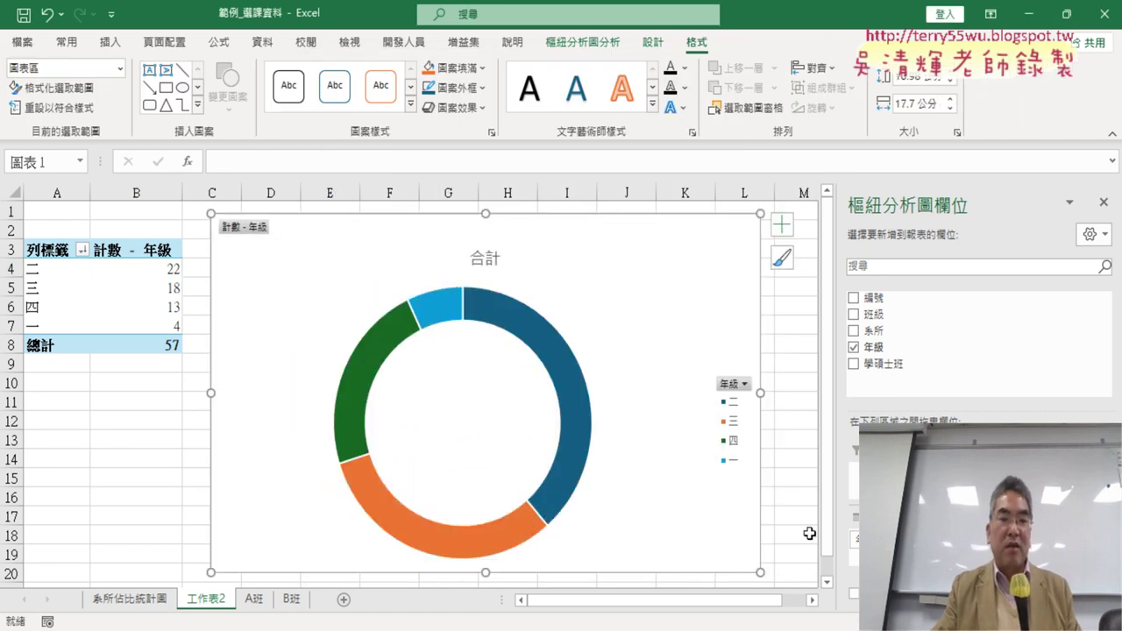
Step: Replace mistakenly added plain labels with grade-and-percentage callouts (e.g. 二 39%, 一 7%) on the doughnut
right_click(546, 351)
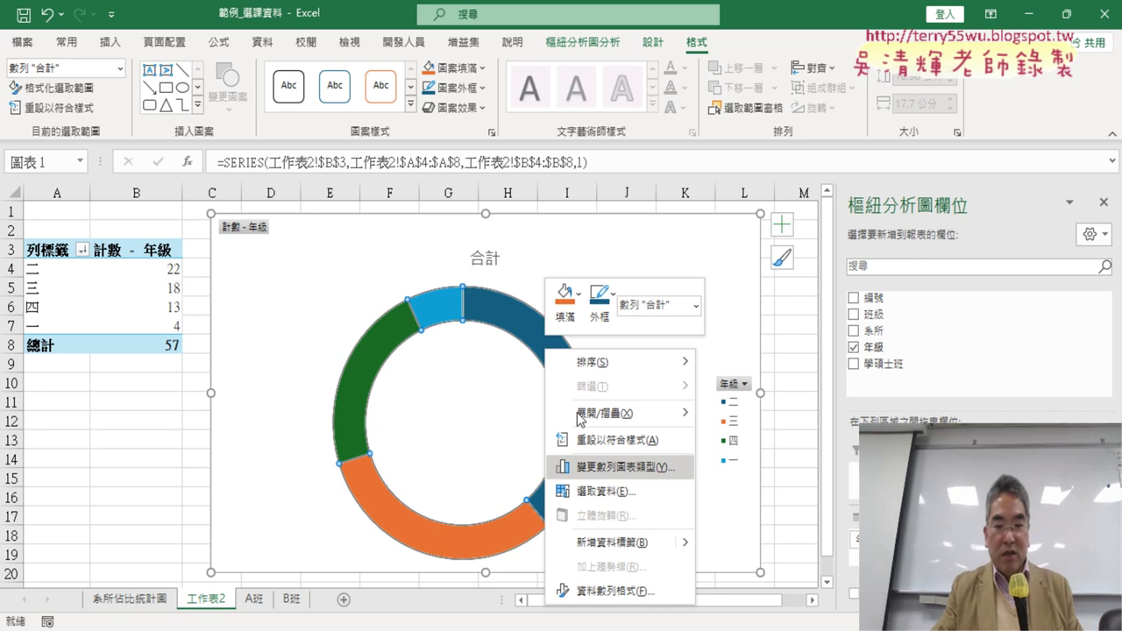
mouse_move(680, 551)
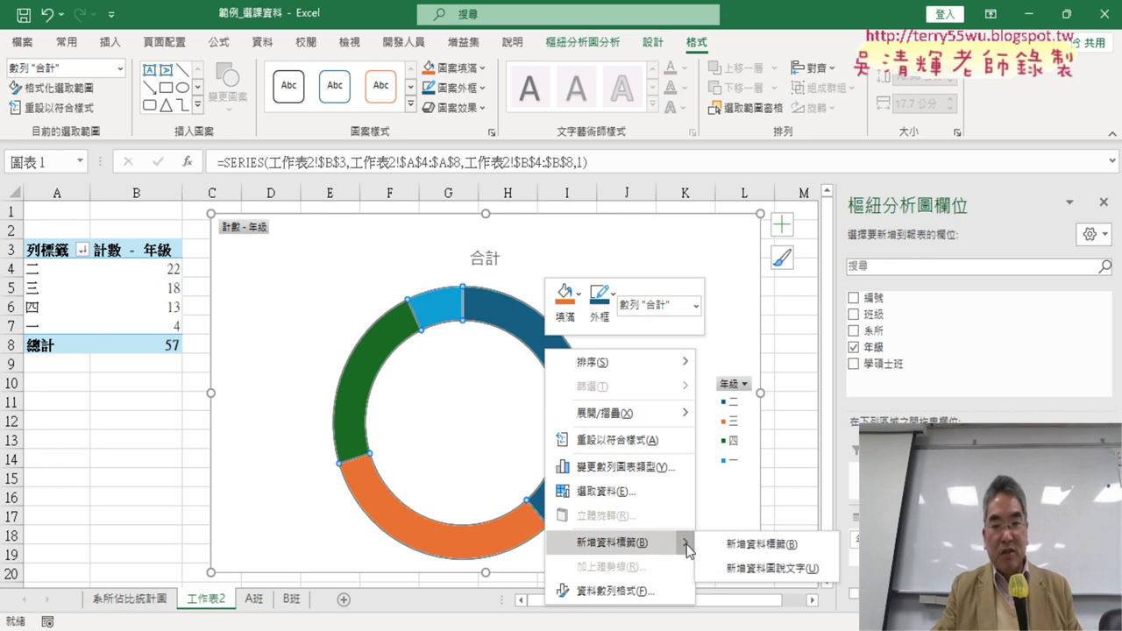
left_click(763, 566)
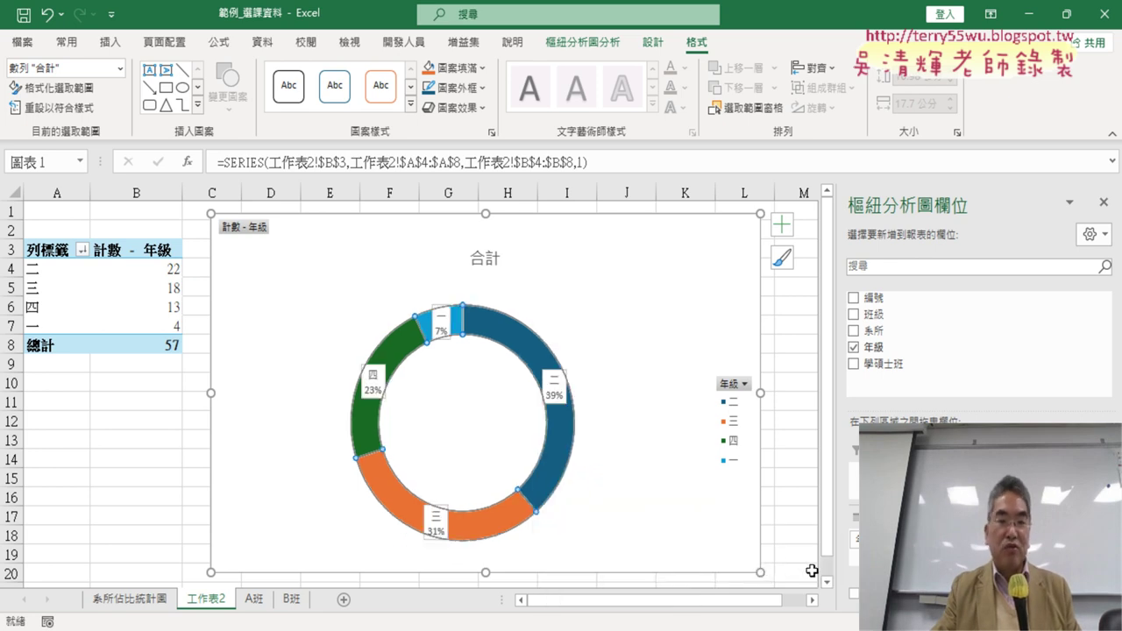
left_click(555, 378)
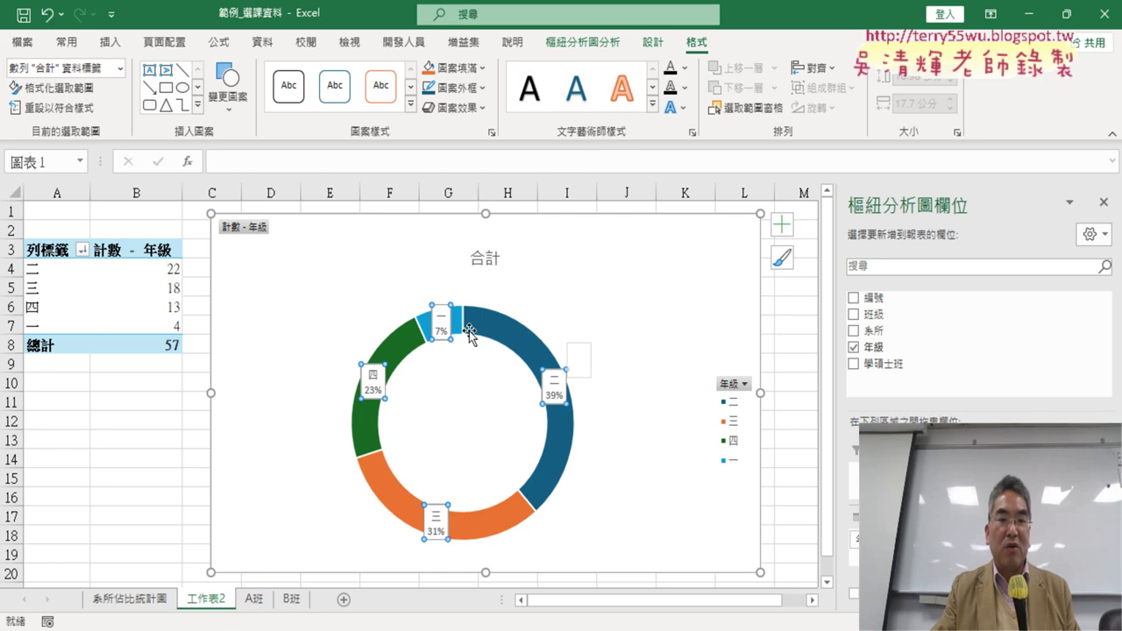
key("Delete")
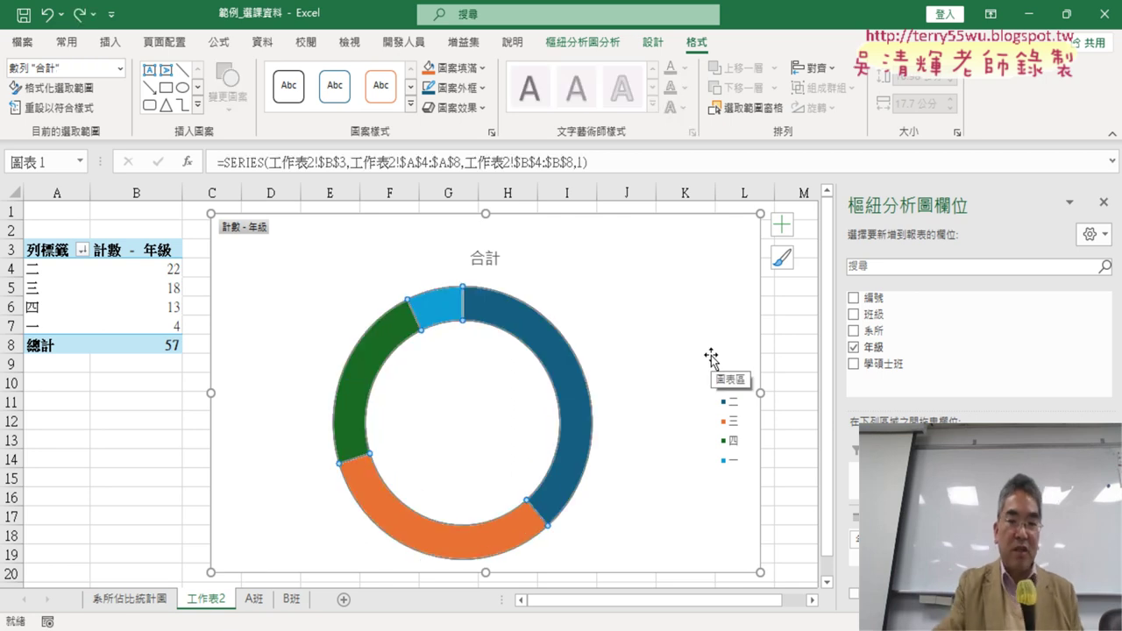
right_click(543, 377)
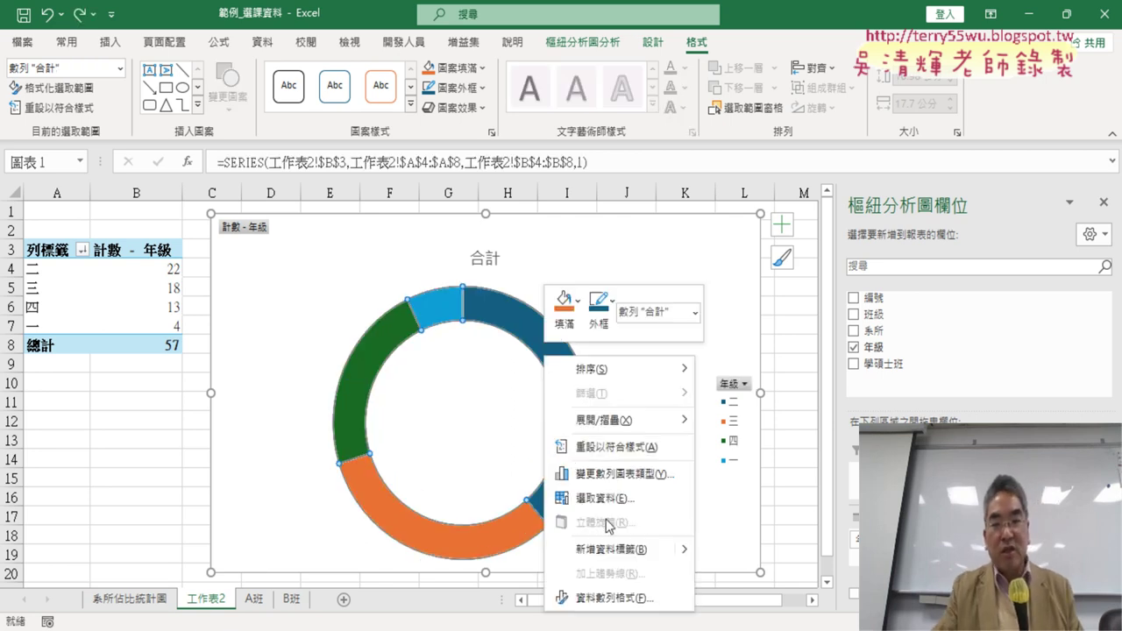
mouse_move(700, 552)
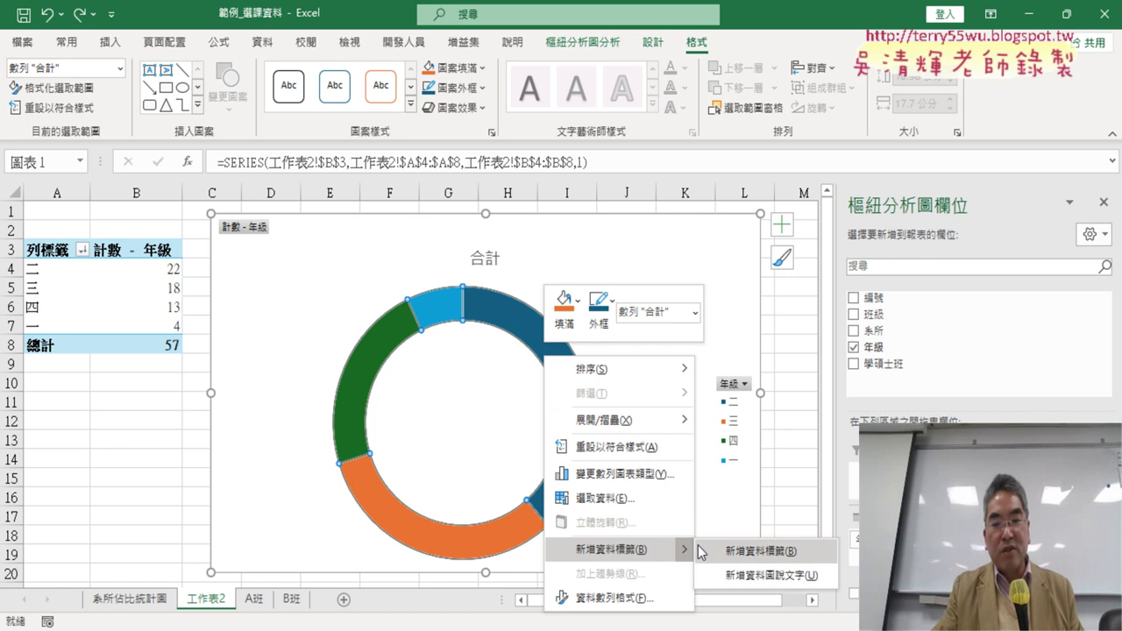
left_click(776, 575)
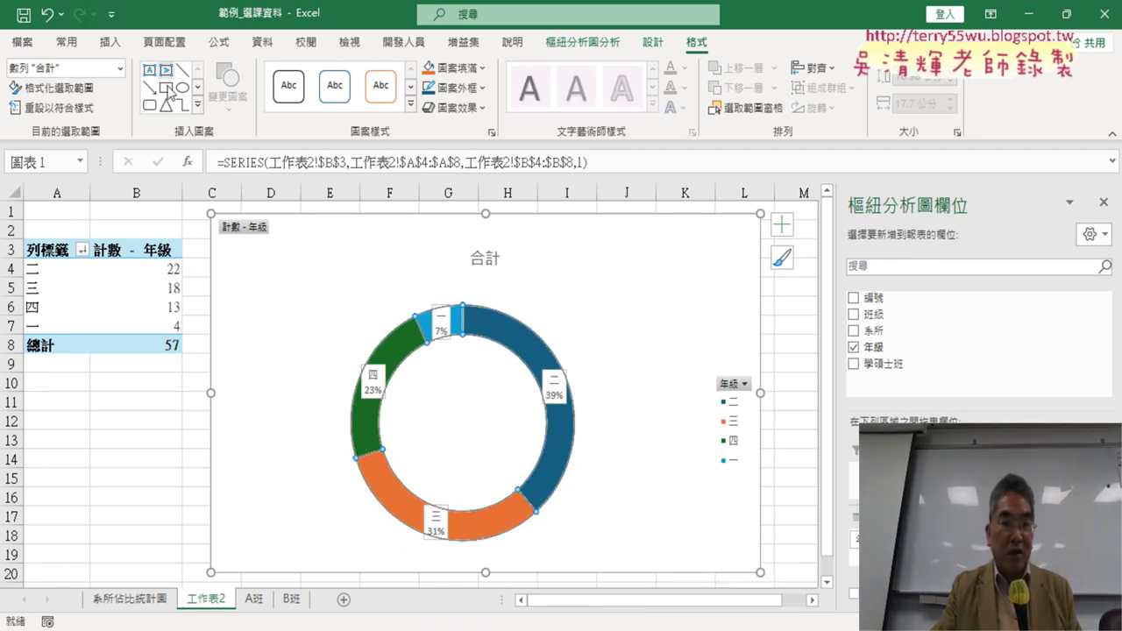
Step: Apply the dark-background chart style from the 設計 Chart Styles gallery to the grade doughnut
left_click(653, 42)
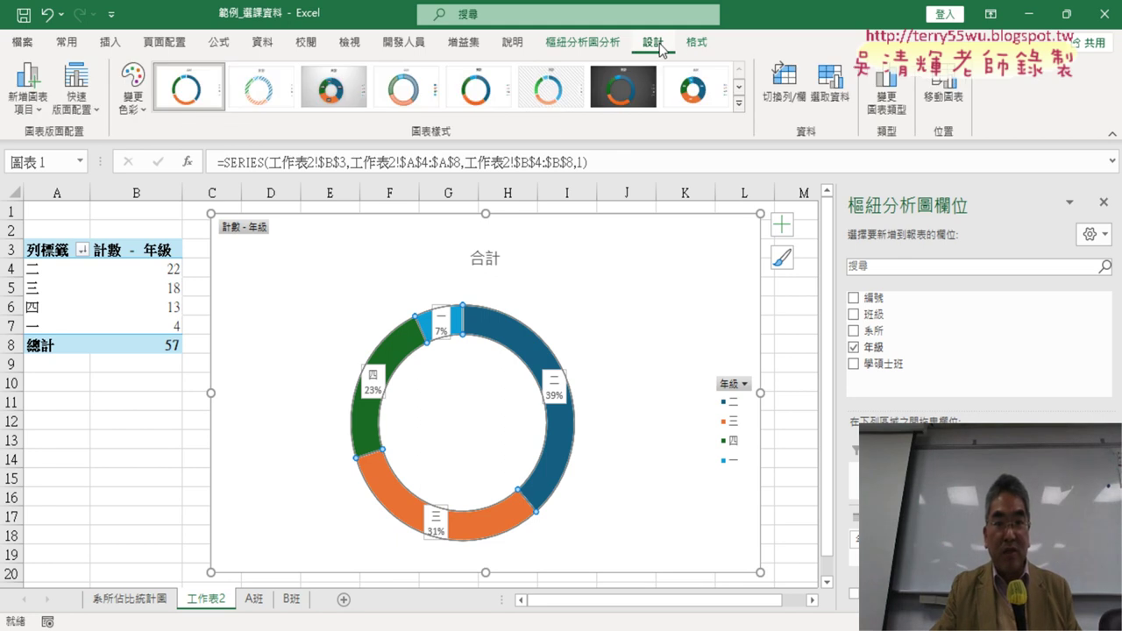
left_click(737, 100)
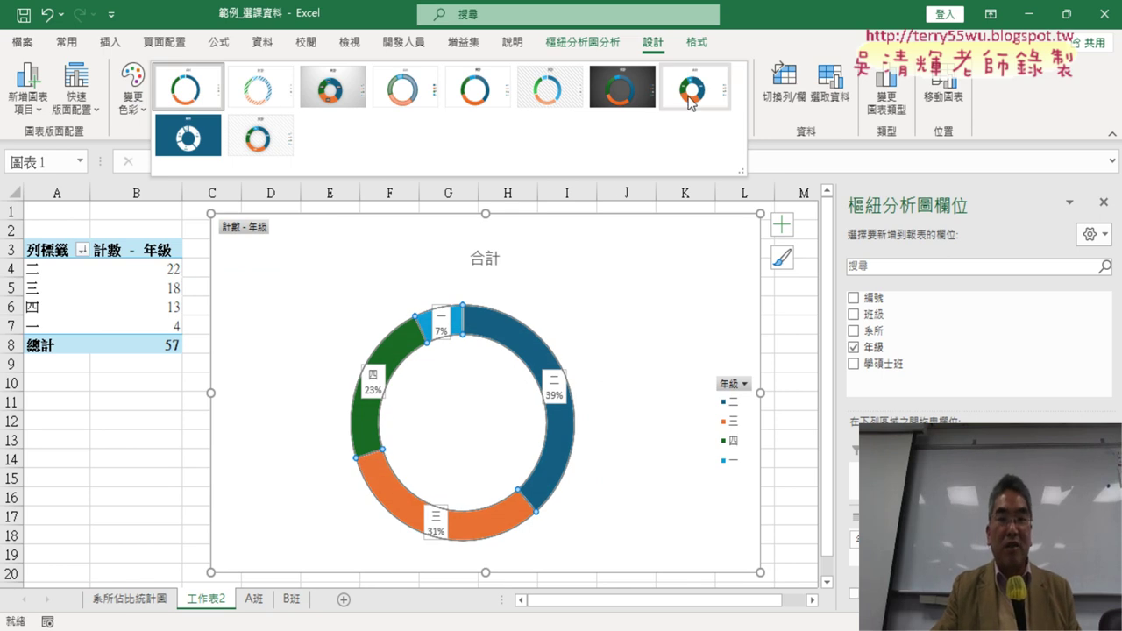
left_click(622, 88)
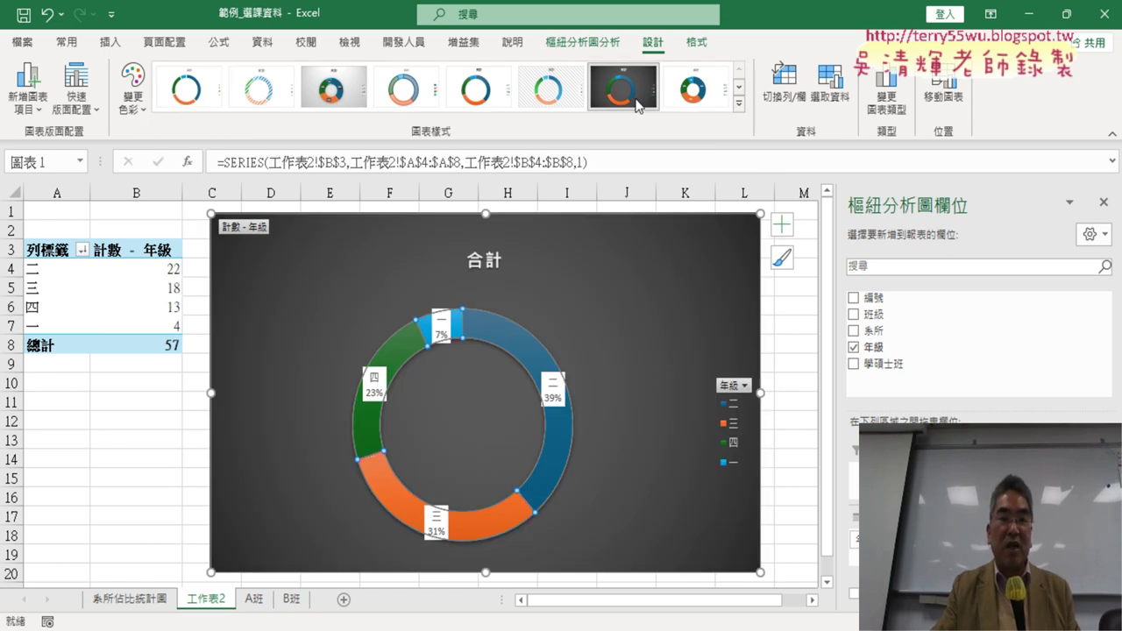
left_click(495, 273)
Step: Title the doughnut chart 年級佔比統計圖 by pasting the old title and replacing 系所 with 年級
double_click(497, 266)
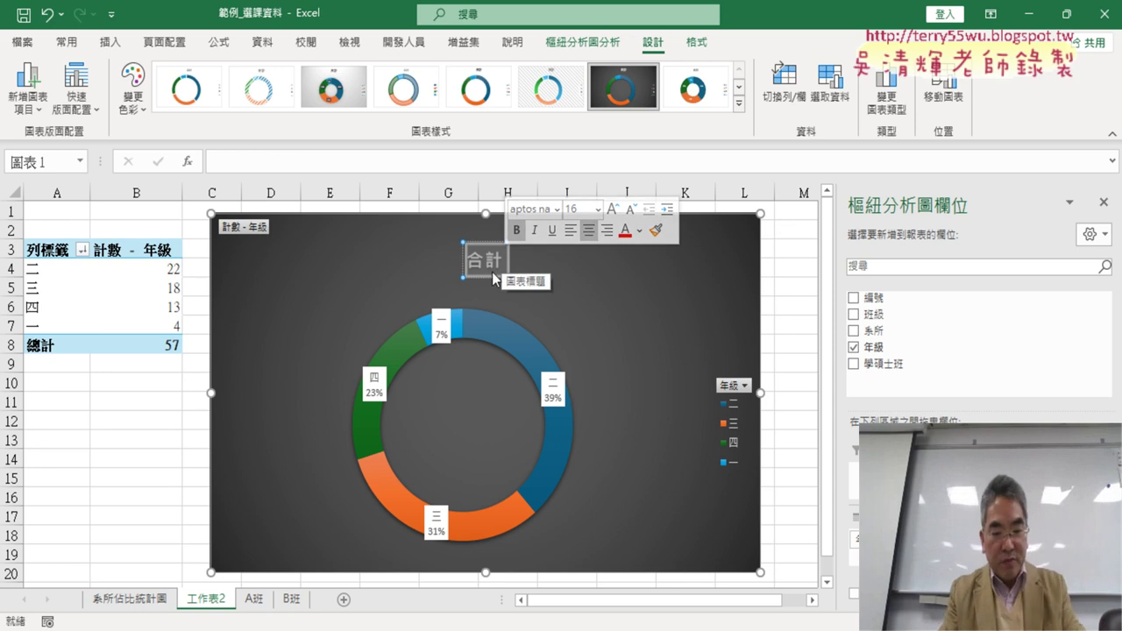
type("系所佔比統計圖")
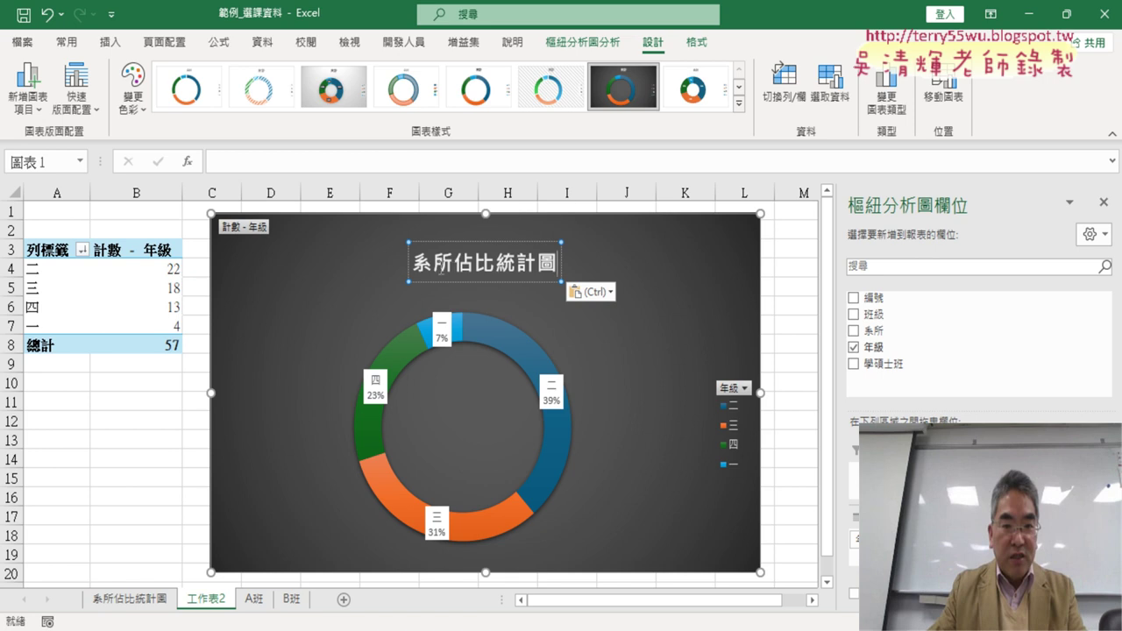
left_click_drag(444, 272, 410, 265)
type("年")
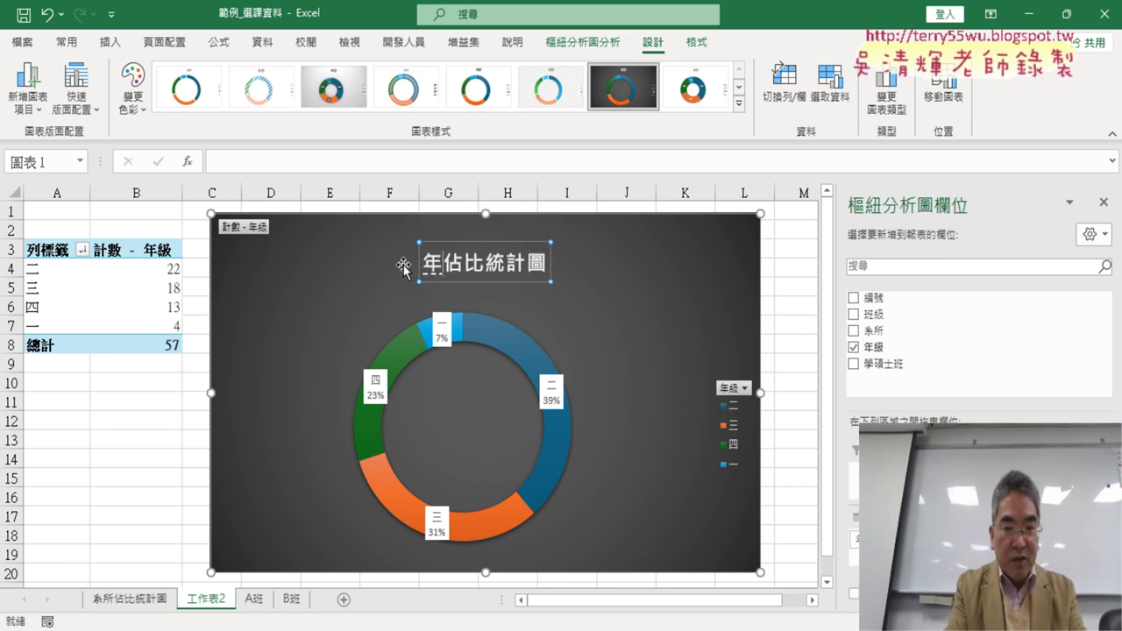
type("級")
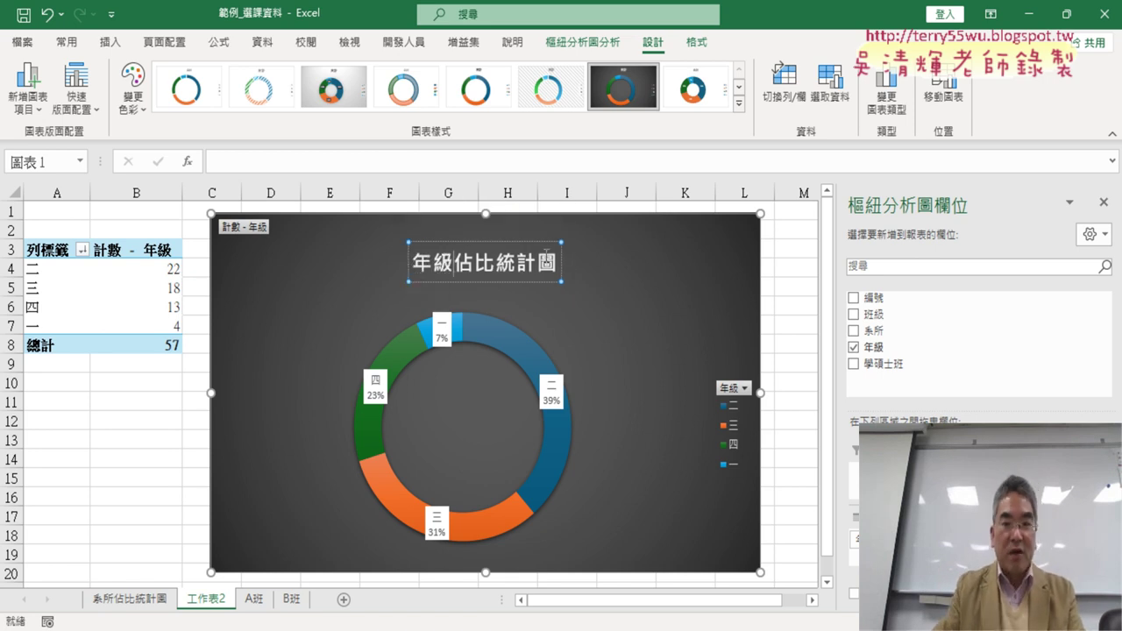
Step: Rename sheet 工作表2 to 年級佔比統計圖 using the copied chart title
left_click_drag(412, 263, 595, 267)
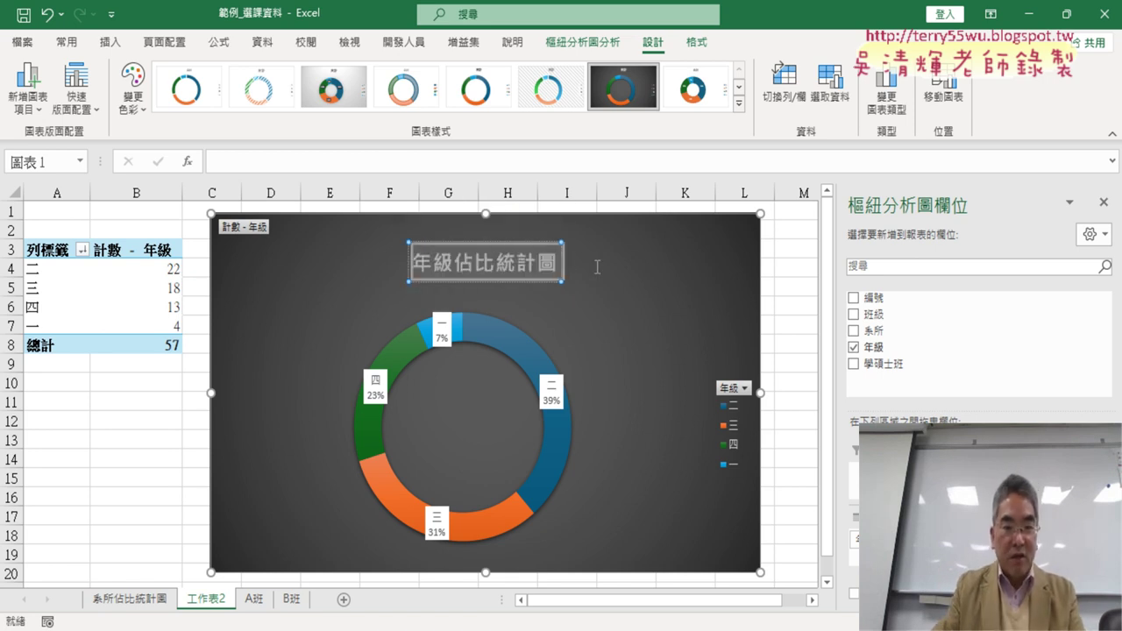
key("ctrl+c")
double_click(205, 601)
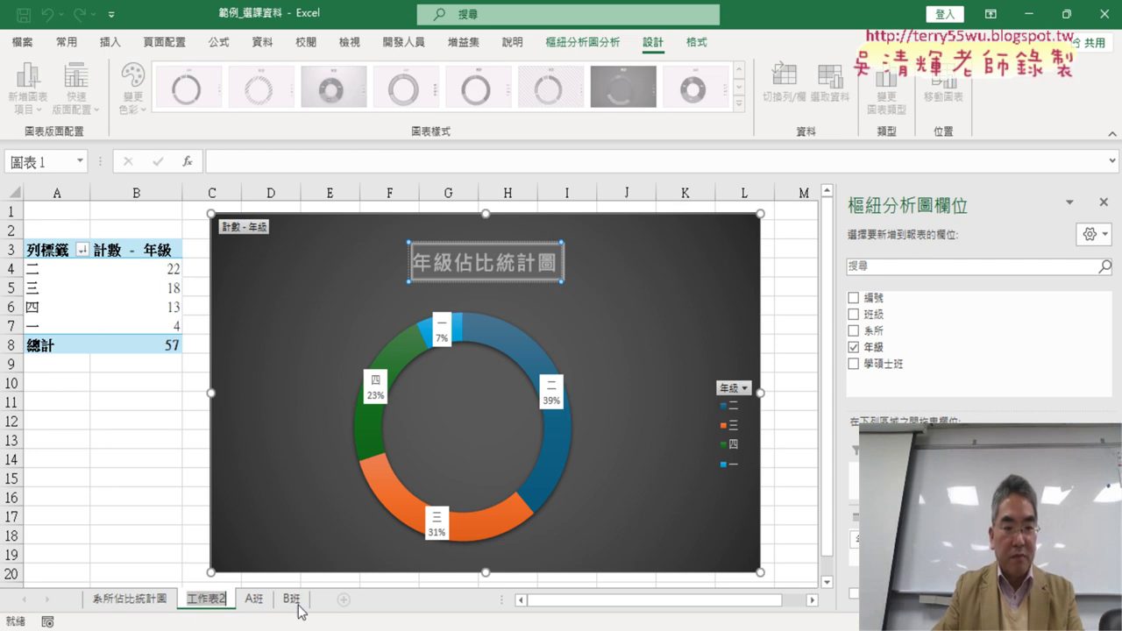
key("ctrl+v")
key("Return")
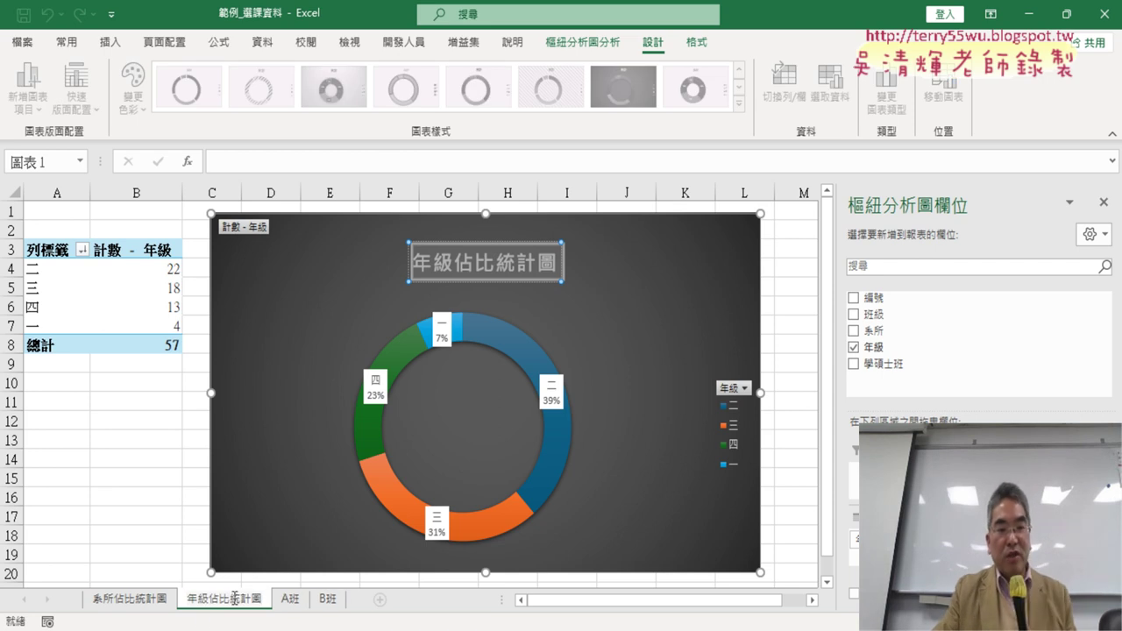
left_click(131, 455)
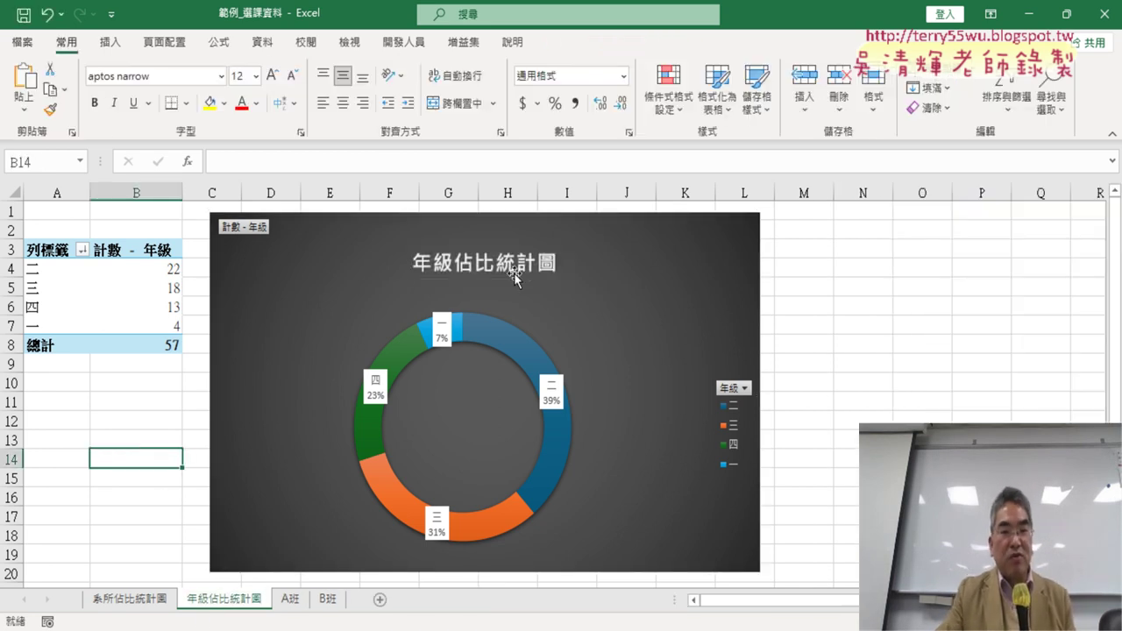
Step: Hide the doughnut chart's 圖例 legend and narrow the chart to end near column K
left_click(697, 353)
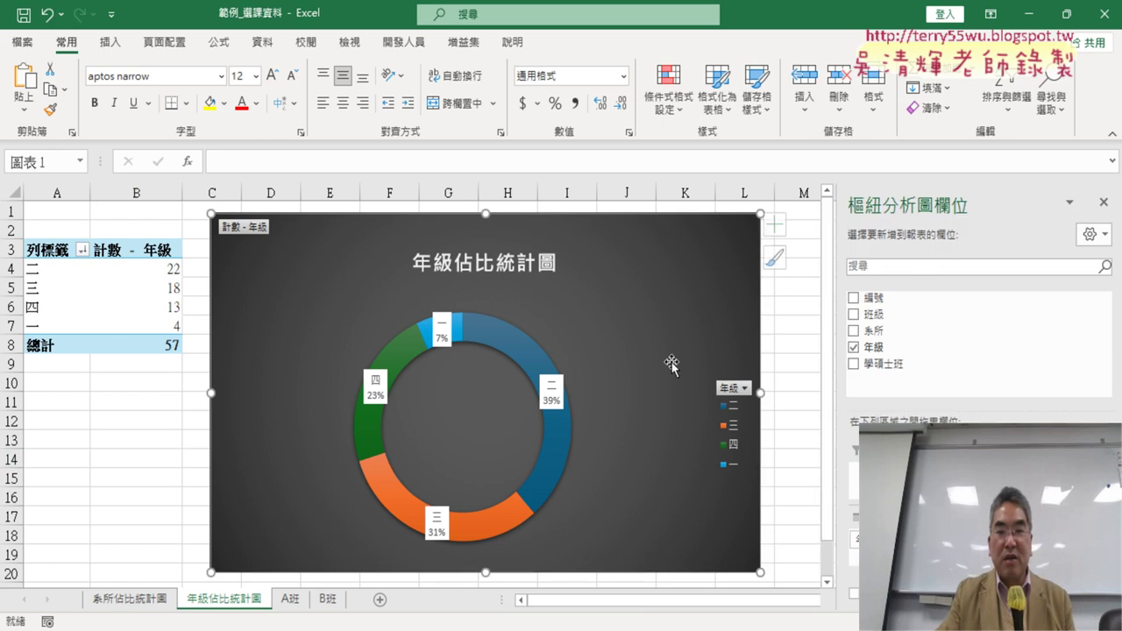
left_click(783, 226)
left_click(823, 281)
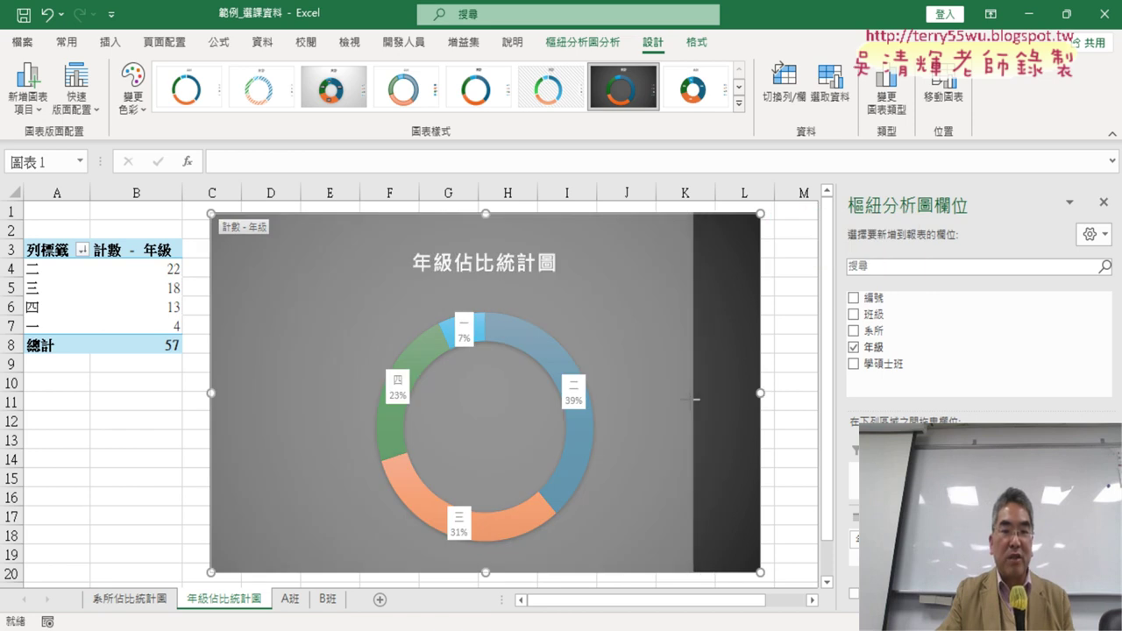
left_click_drag(765, 396, 675, 396)
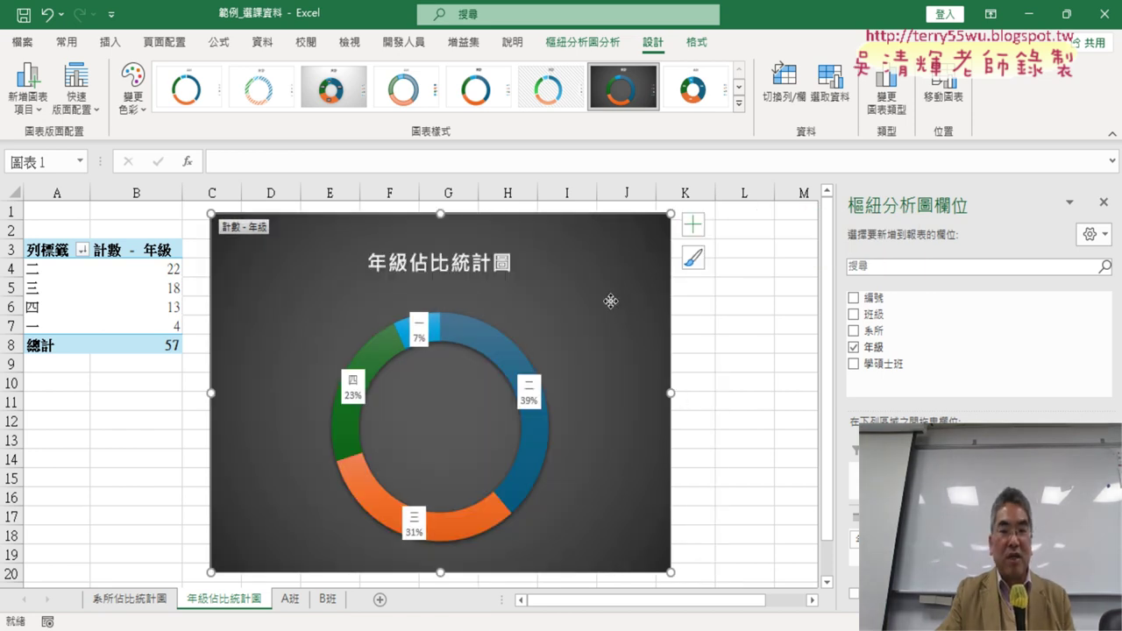
left_click_drag(611, 301, 613, 301)
left_click(732, 338)
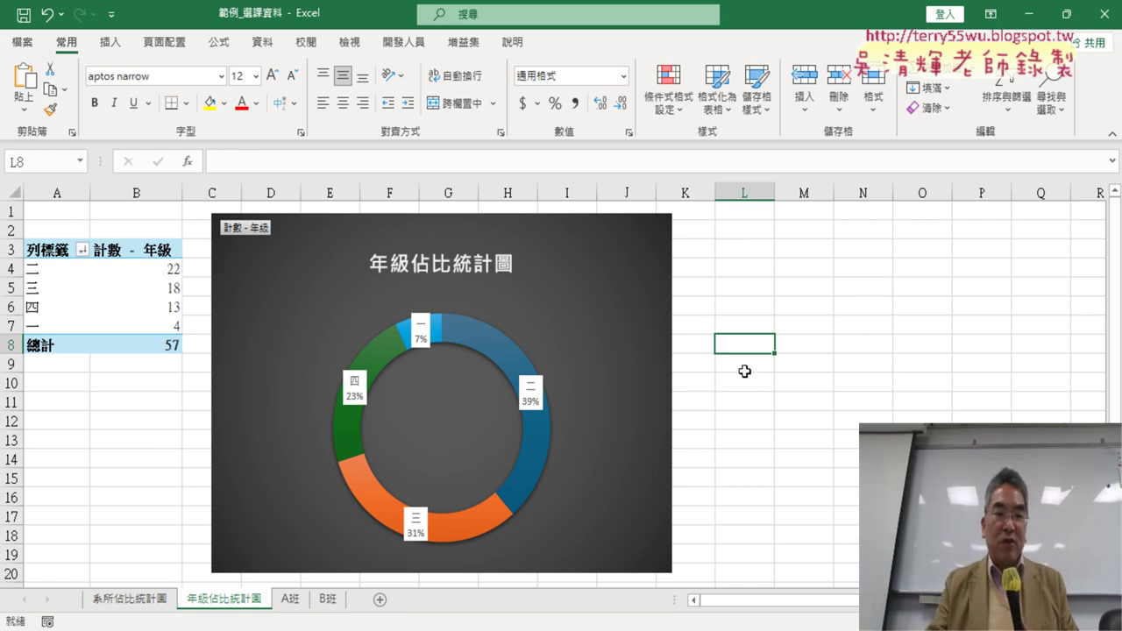
Step: Scroll through the A班 class data and inspect the formula in E2, then go back to the chart sheets
left_click(292, 600)
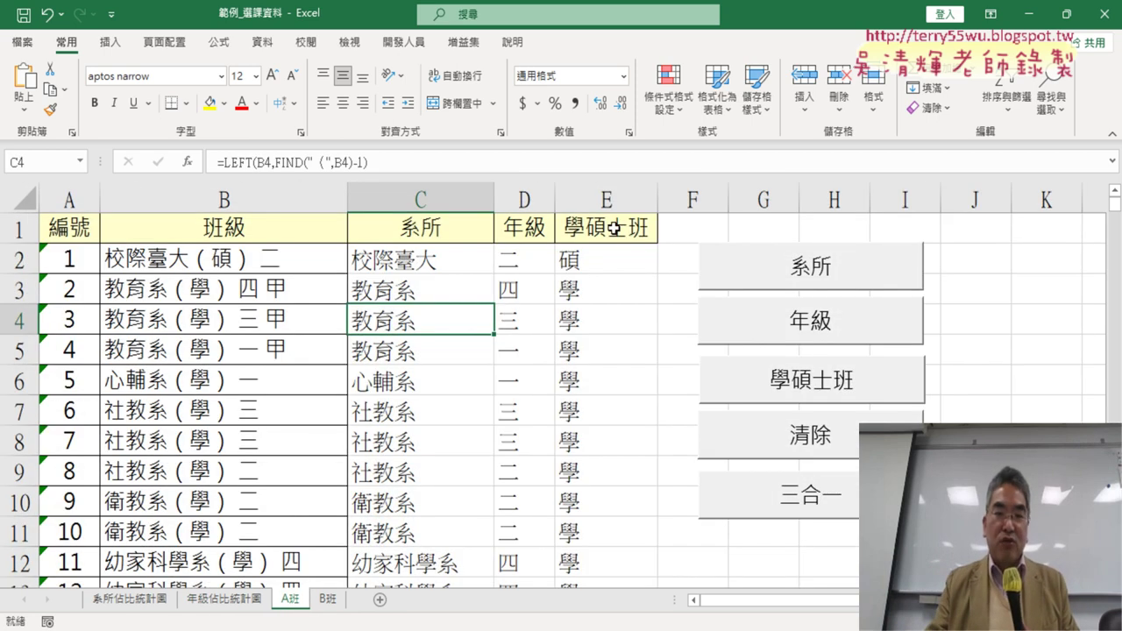
scroll(599, 442, "down", 3)
scroll(599, 443, "down", 3)
scroll(599, 443, "down", 9)
scroll(599, 443, "down", 4)
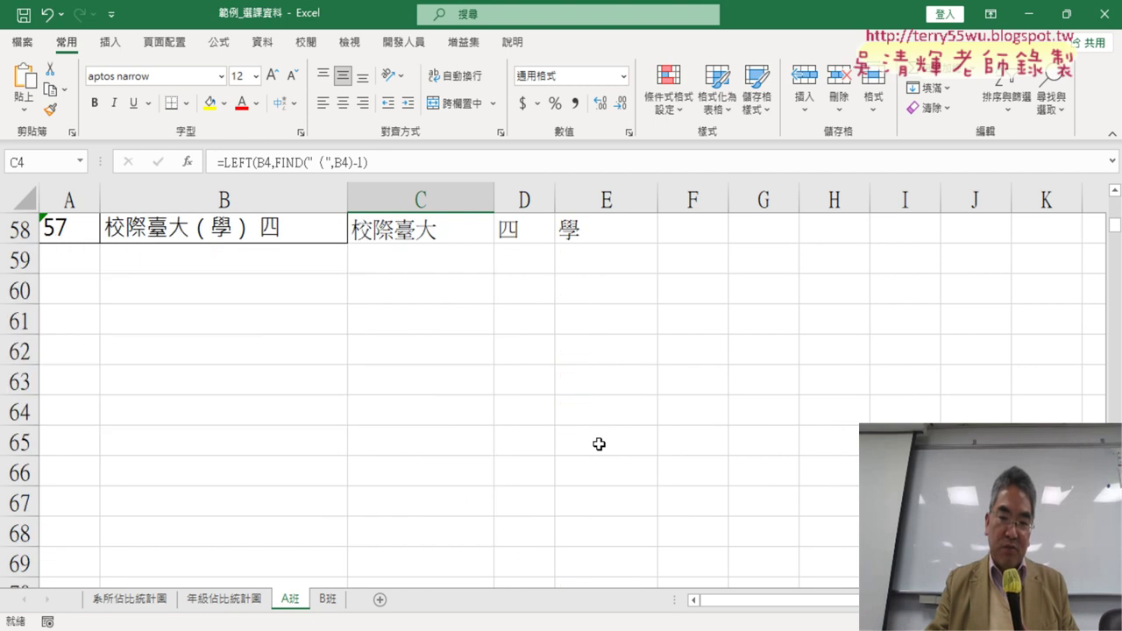
scroll(599, 444, "up", 10)
scroll(599, 445, "up", 9)
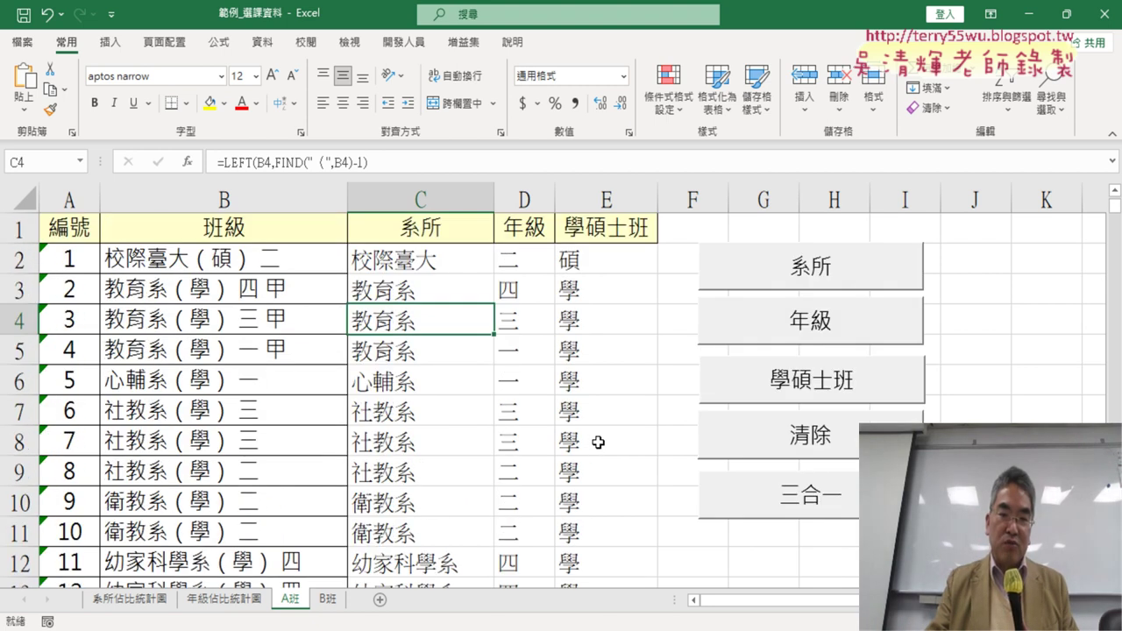
left_click(601, 265)
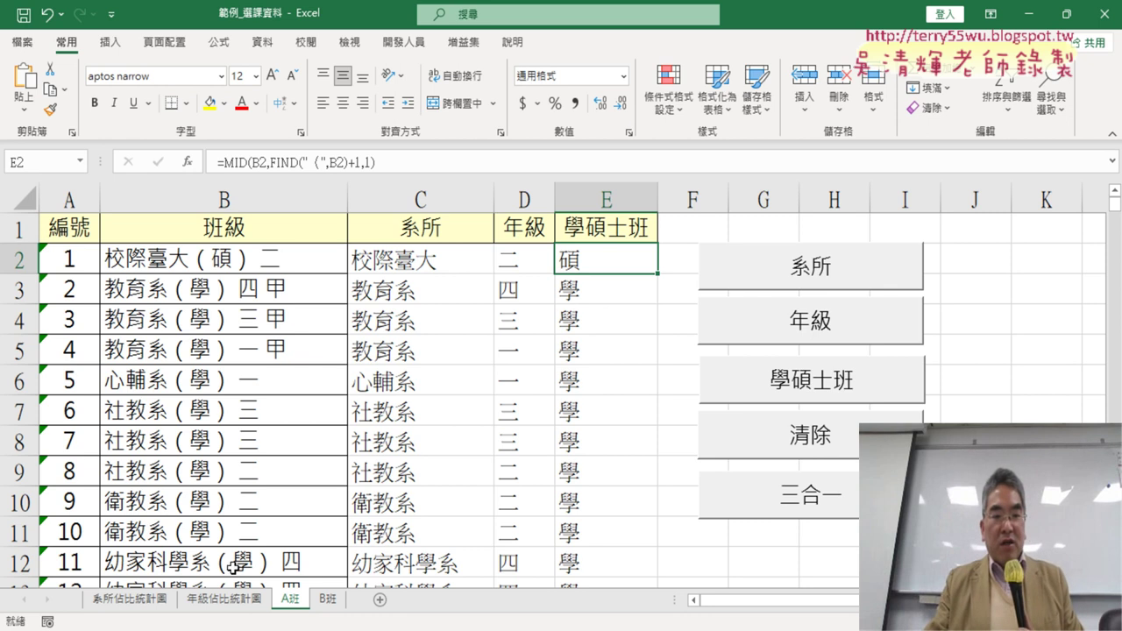
left_click(228, 605)
Step: Apply the gradient chart style to the department pie chart on 系所佔比統計圖
left_click(138, 601)
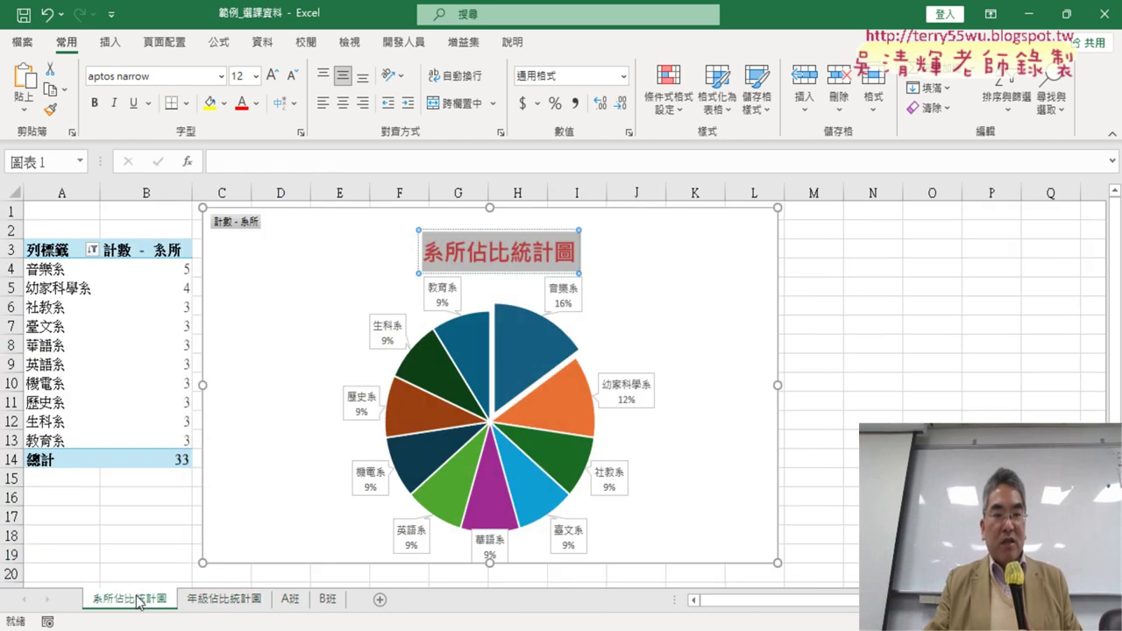
left_click(142, 513)
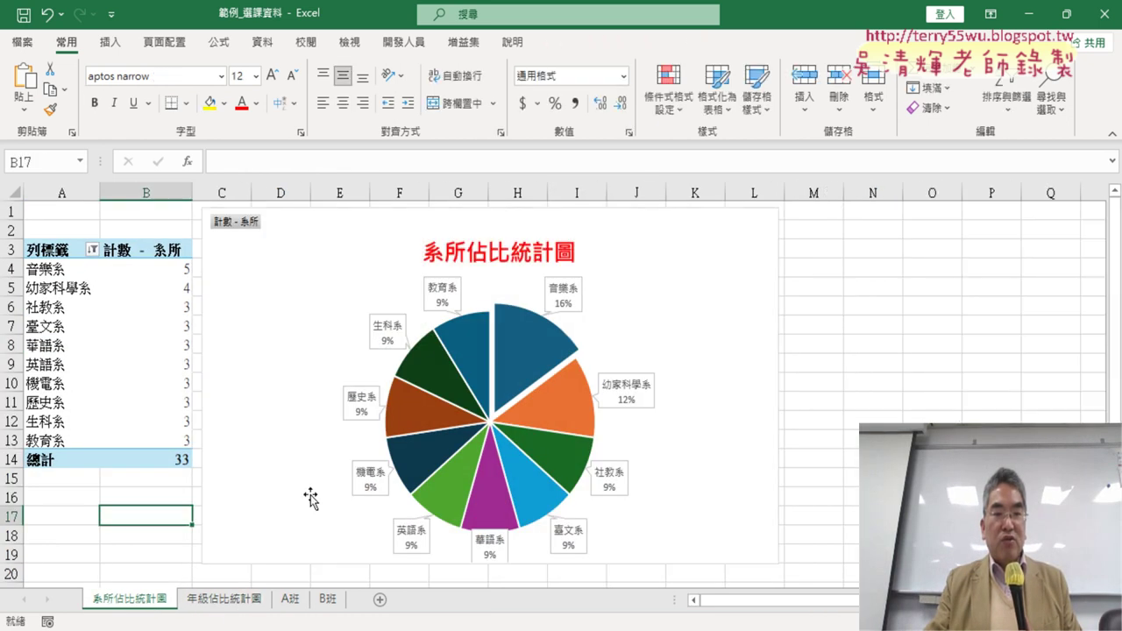
left_click(568, 403)
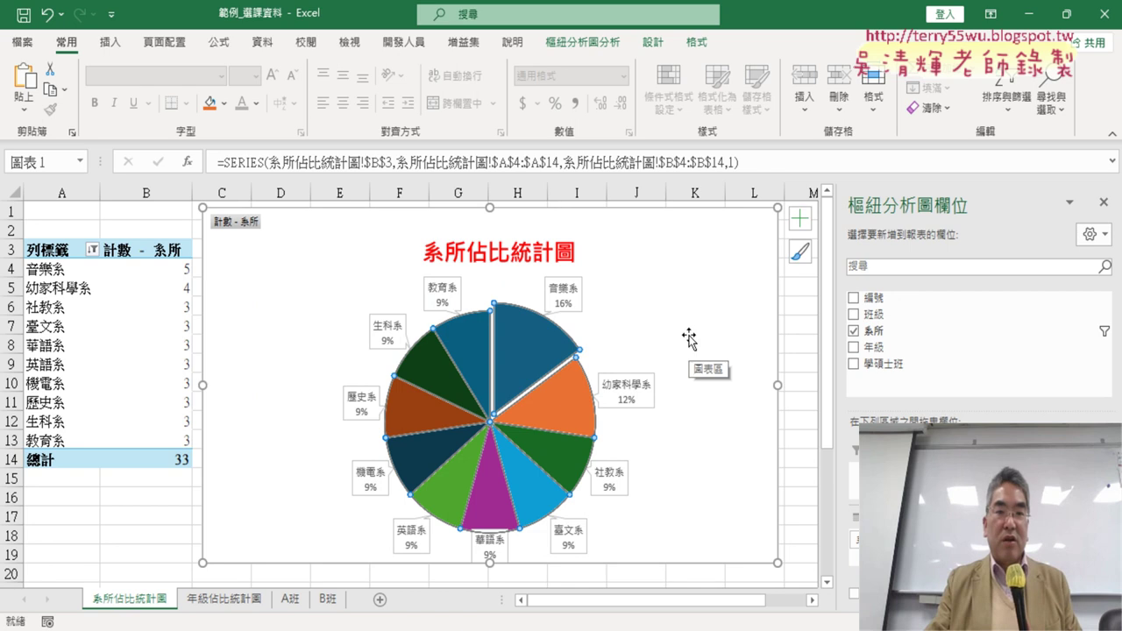
left_click(698, 46)
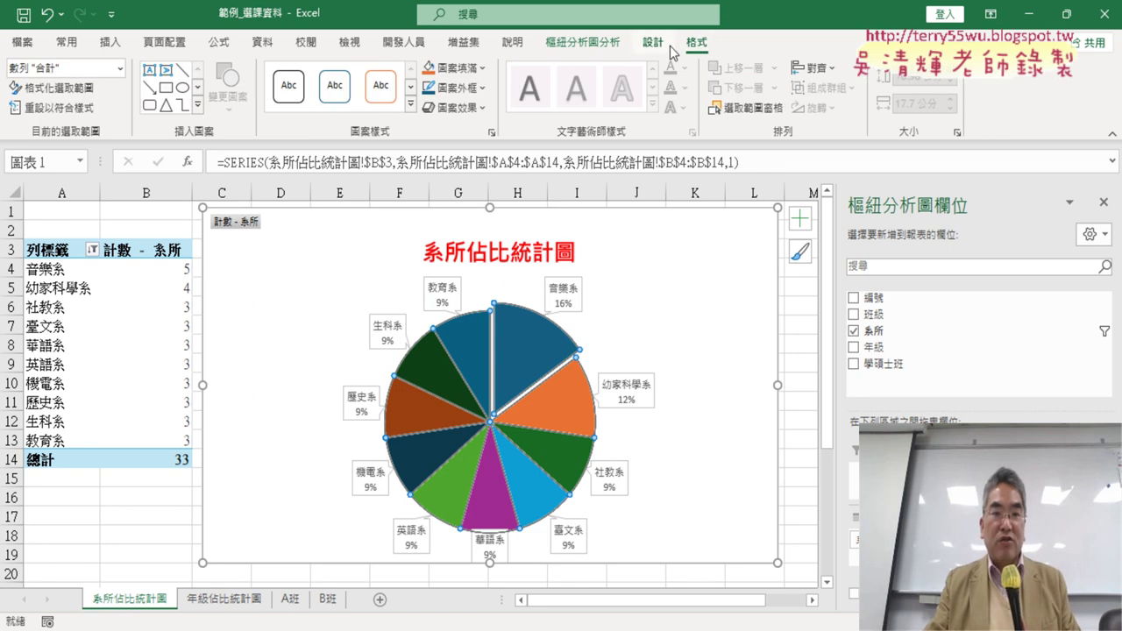
left_click(657, 46)
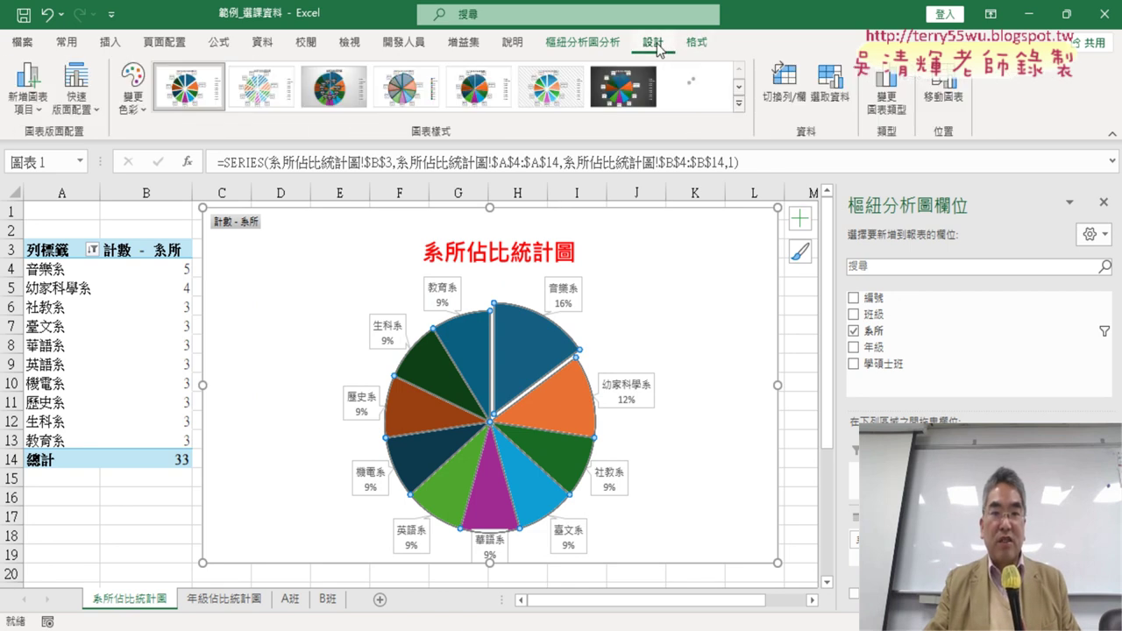
left_click(743, 110)
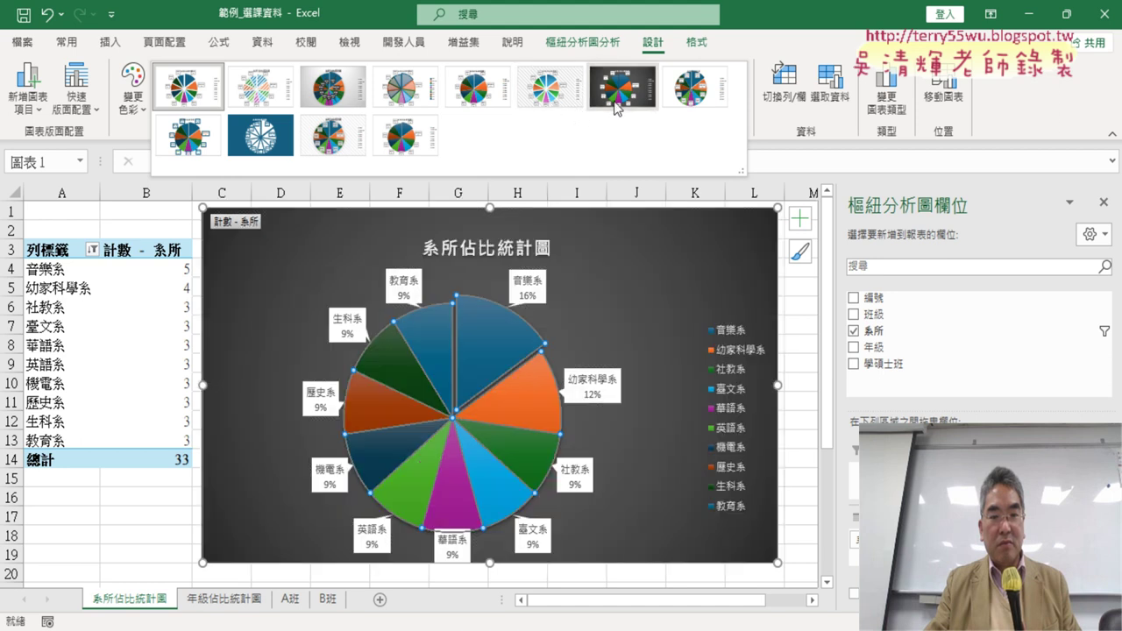
left_click(544, 88)
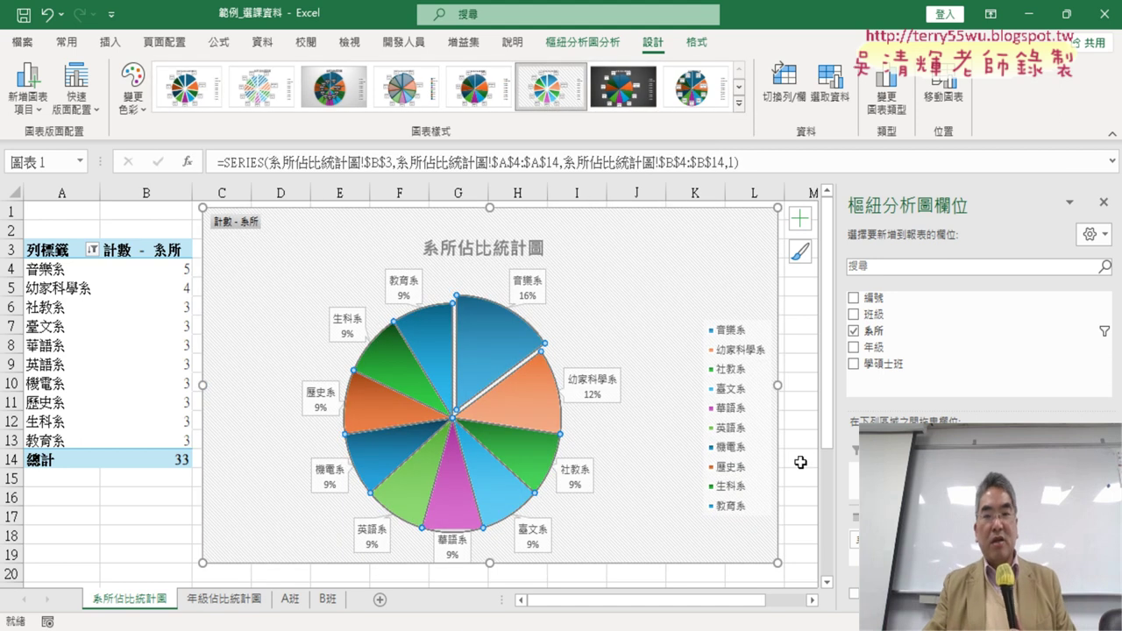
Step: Remove the department pie chart's legend and return to the A班 sheet
left_click(800, 221)
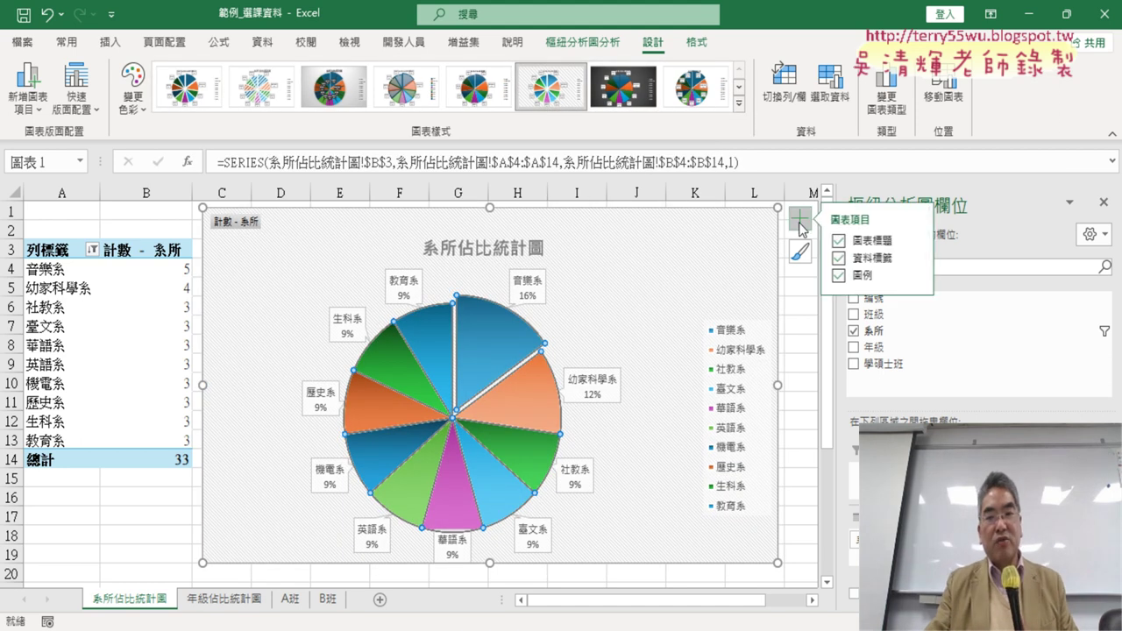
left_click(839, 276)
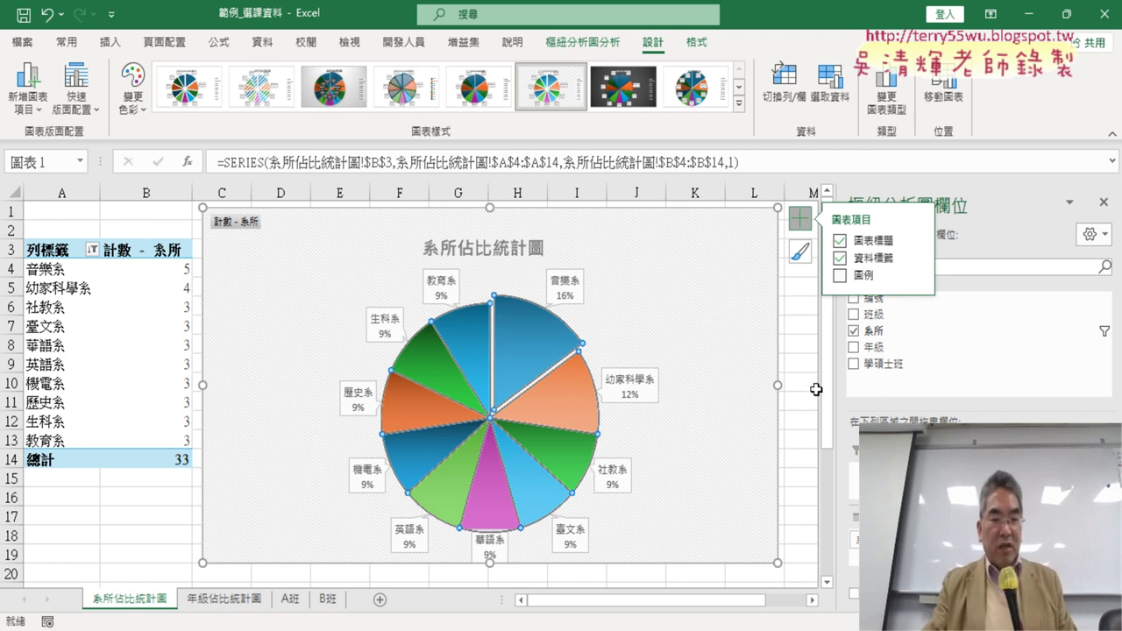
left_click(290, 600)
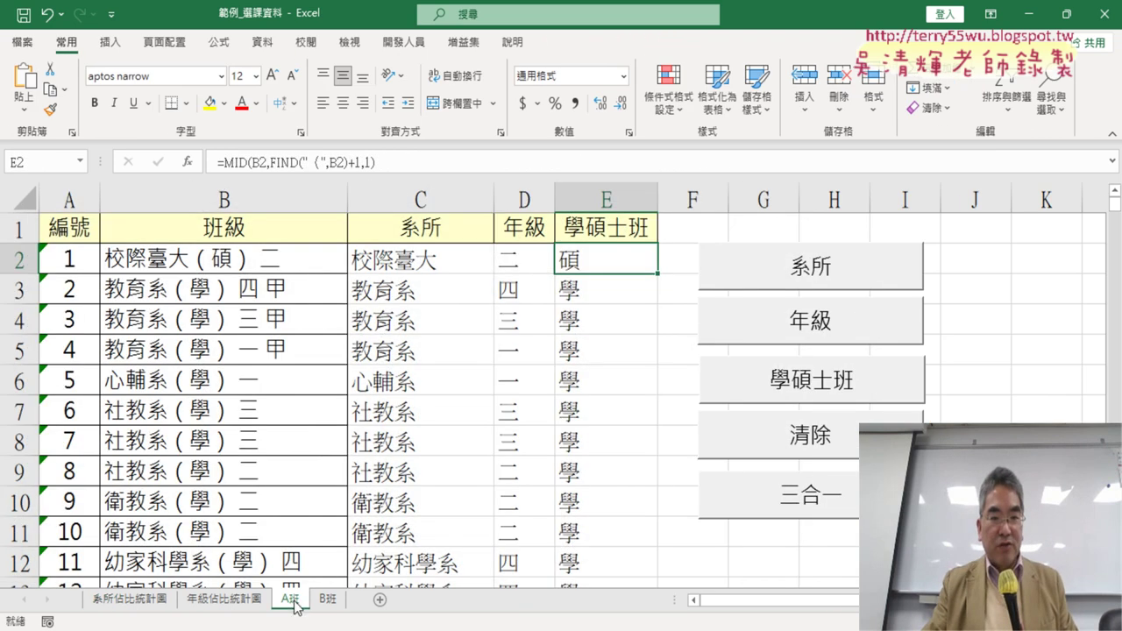
Step: Create a new-sheet pivot table counting 學碩士班, sorted largest first (學 56, 碩 1)
left_click(110, 42)
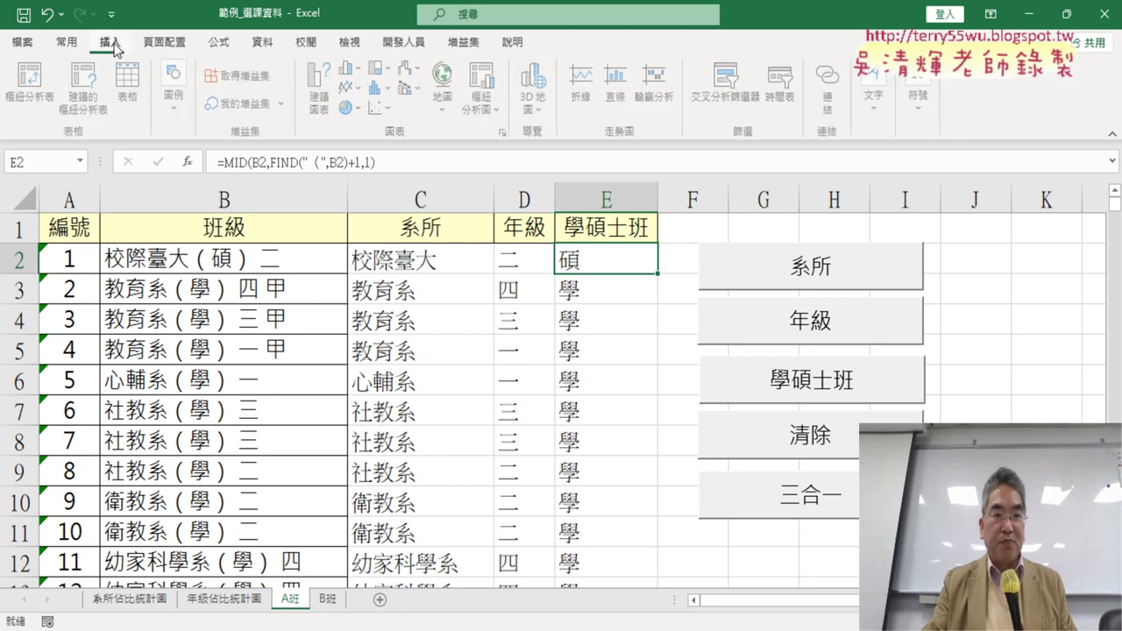
left_click(33, 92)
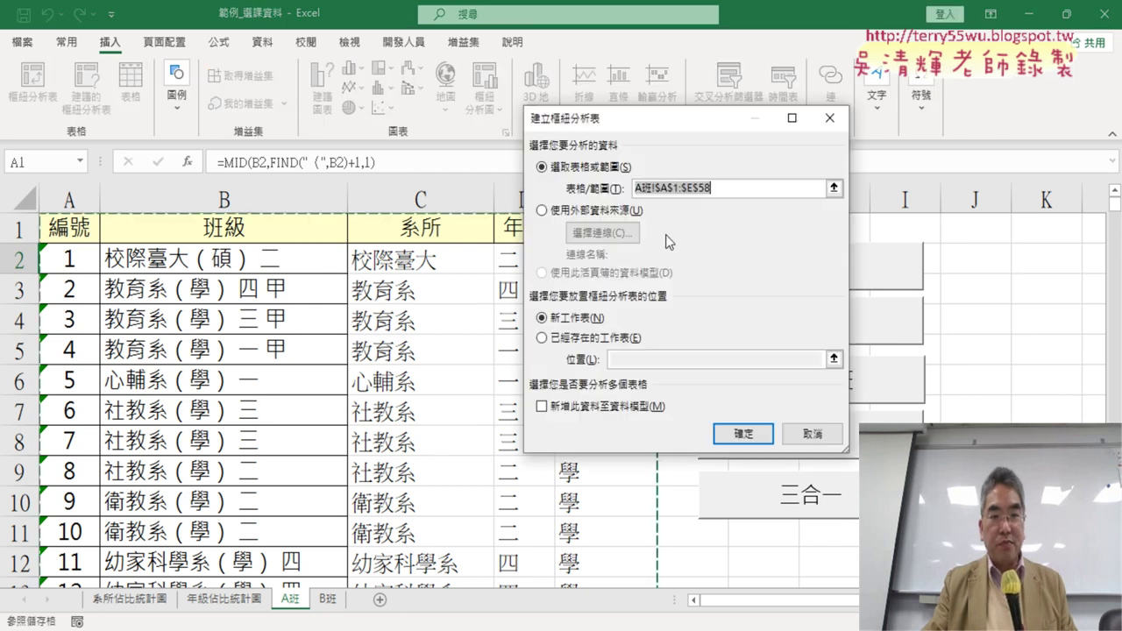
left_click(745, 428)
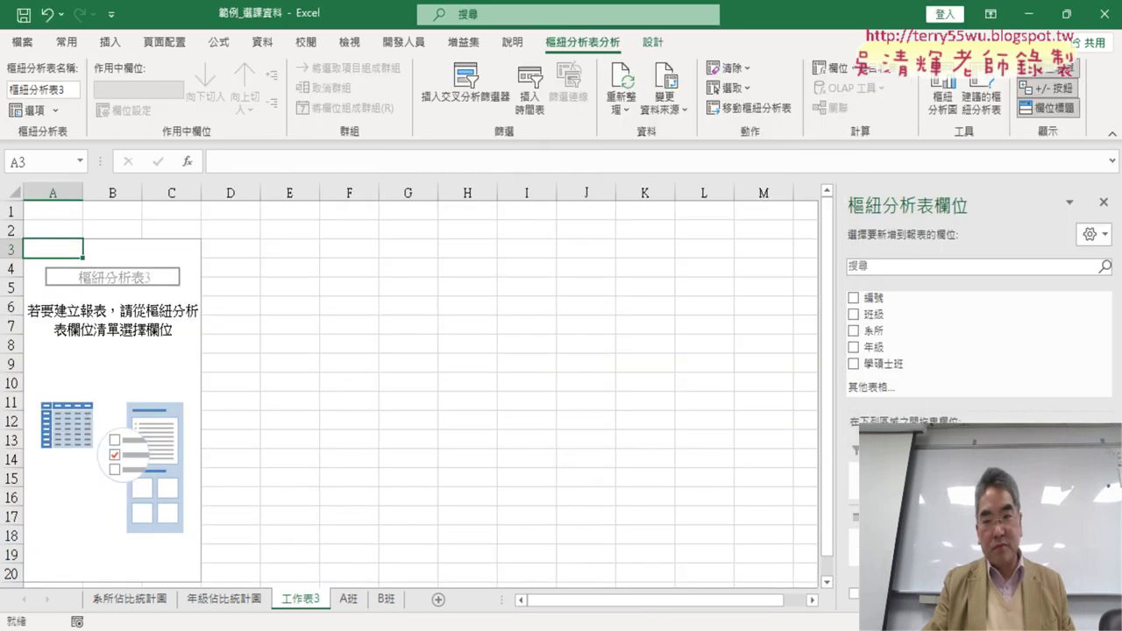
left_click(853, 363)
left_click_drag(1044, 526, 1043, 553)
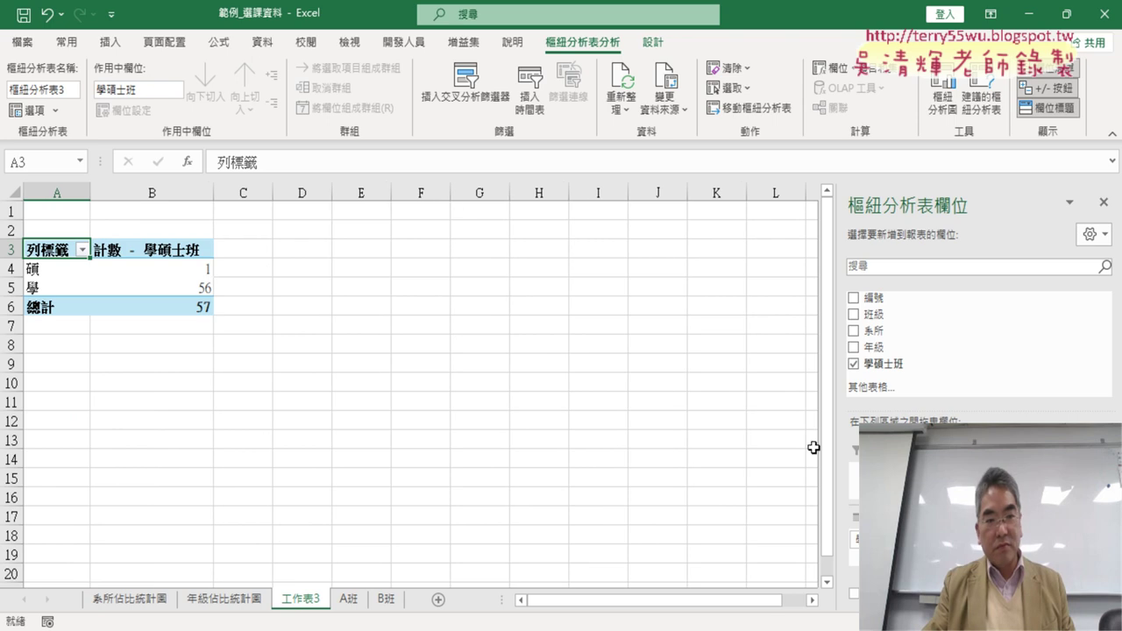
left_click(202, 268)
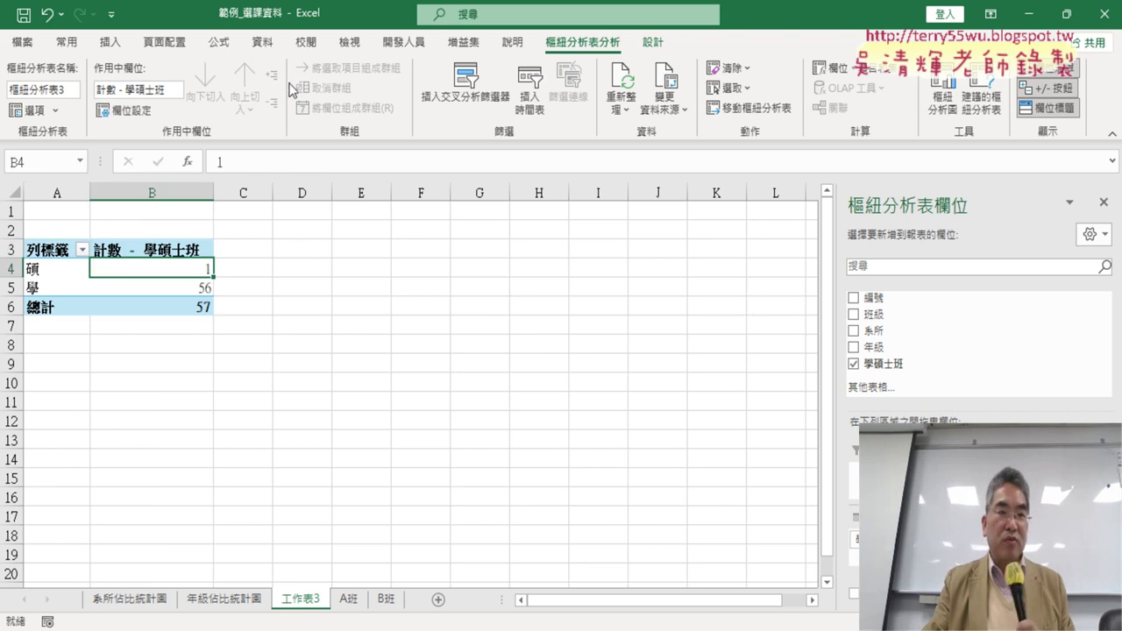
left_click(262, 41)
left_click(383, 103)
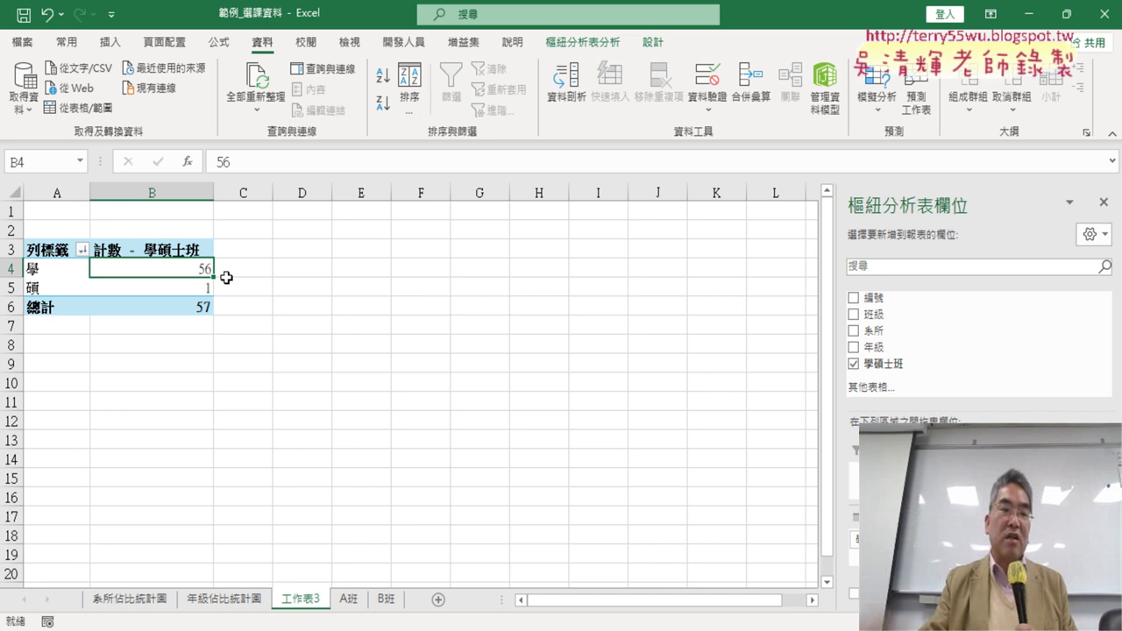
left_click(582, 42)
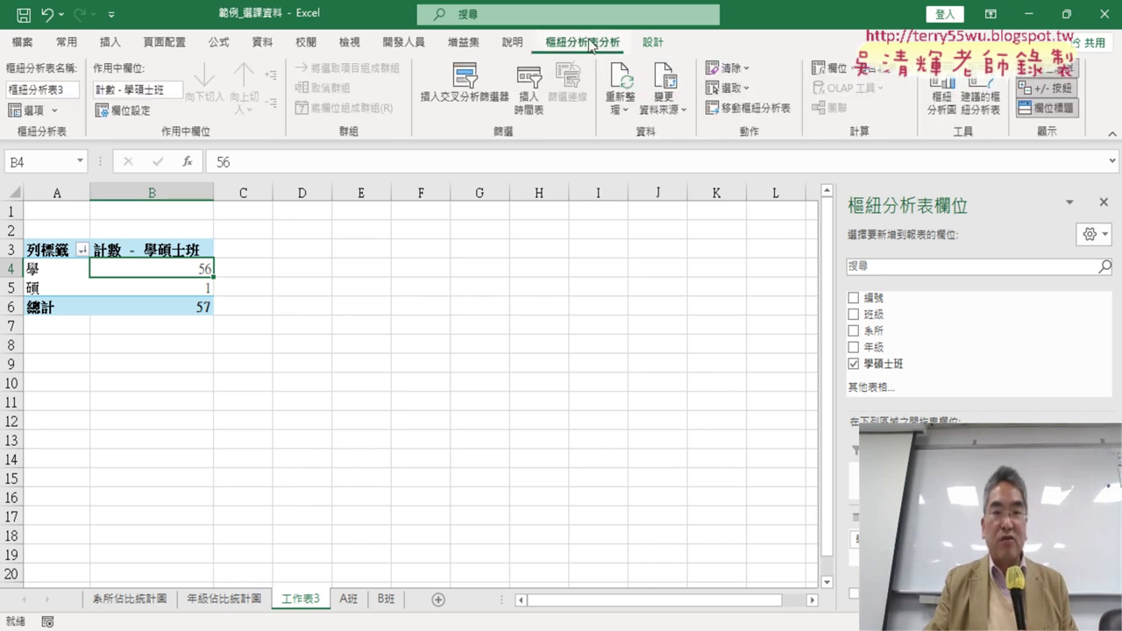
Step: Insert a 3-D Pie pivot chart of the 學碩士班 counts and move it beside the pivot table
left_click(935, 114)
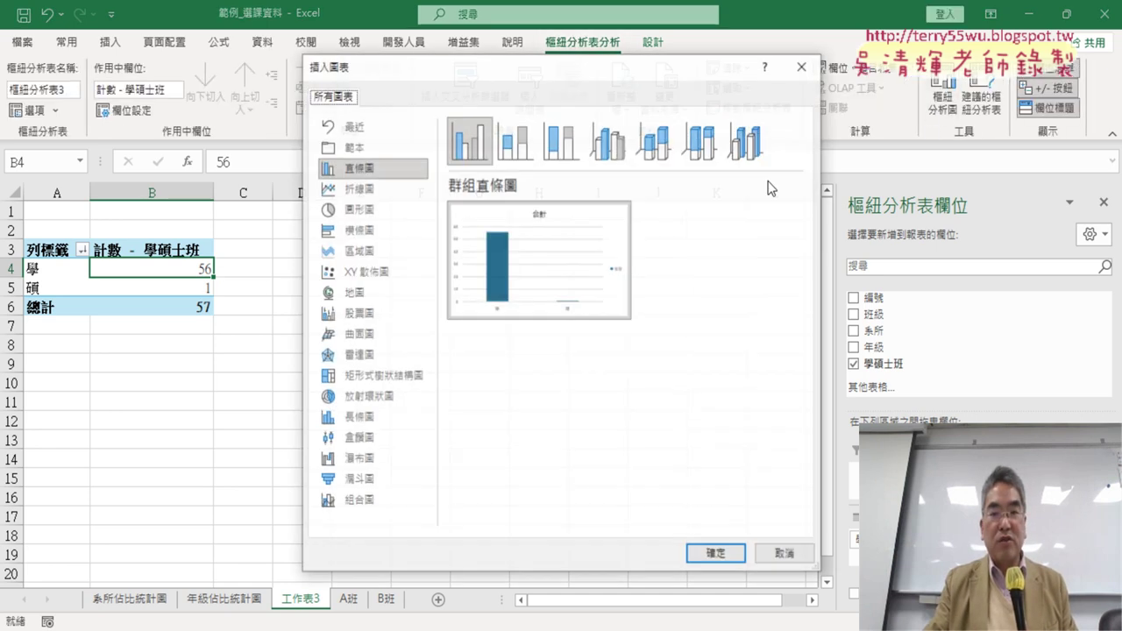
left_click(358, 213)
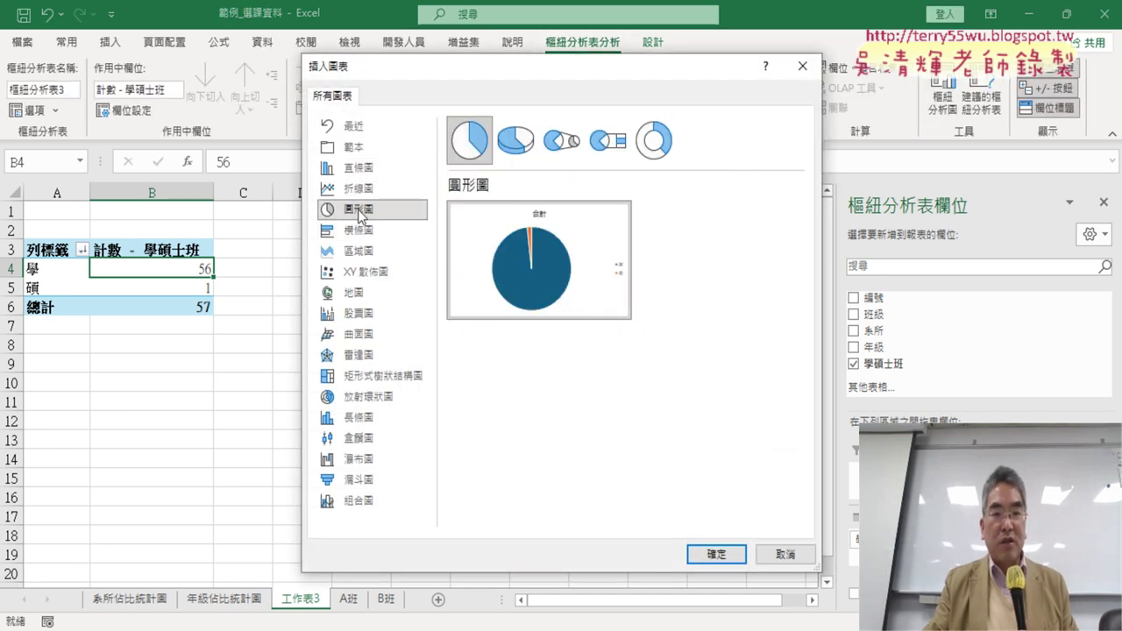
left_click(517, 147)
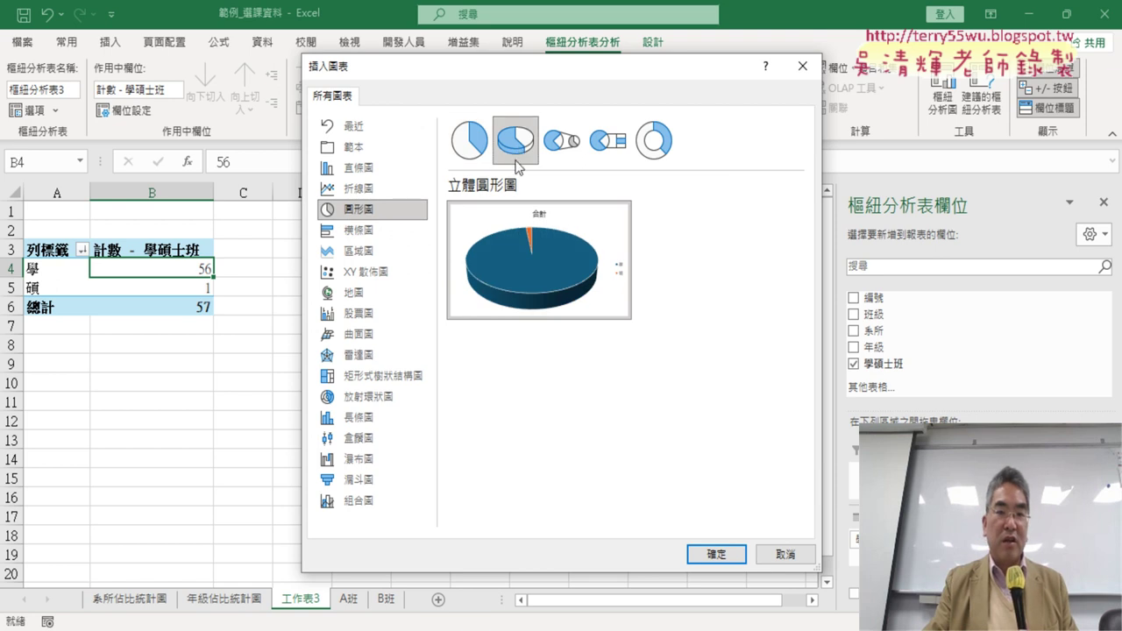
left_click(725, 555)
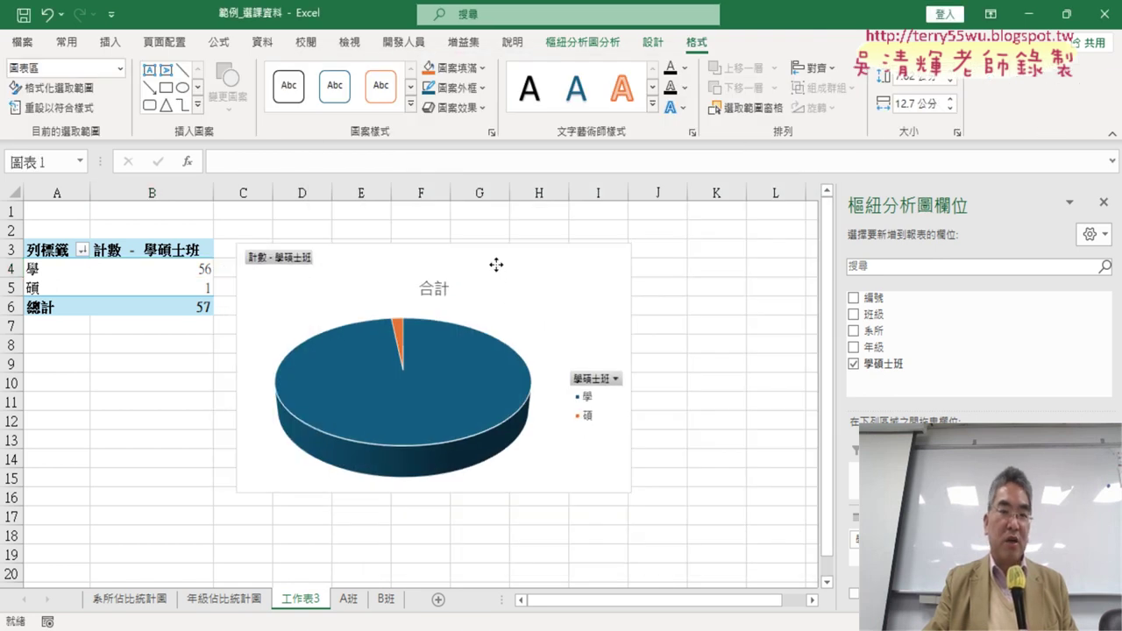
left_click_drag(478, 301, 483, 254)
Step: Enlarge the 3-D pie chart and change its title from 合計 to 學碩士班佔比統計圖
left_click_drag(620, 470, 792, 548)
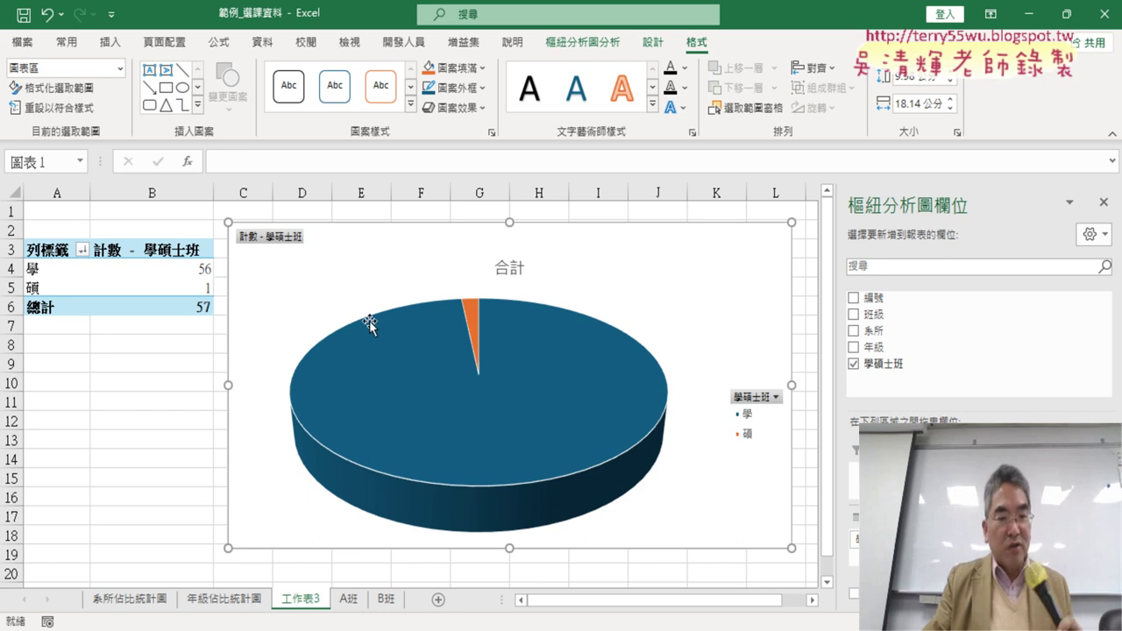
left_click(512, 266)
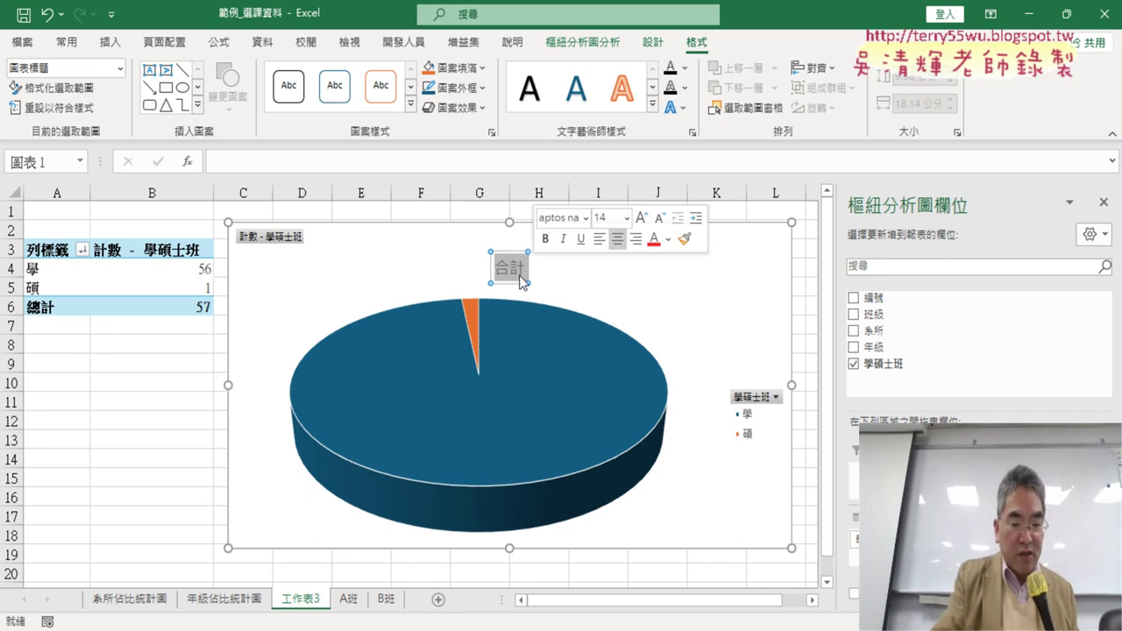
type("年級佔比統計圖")
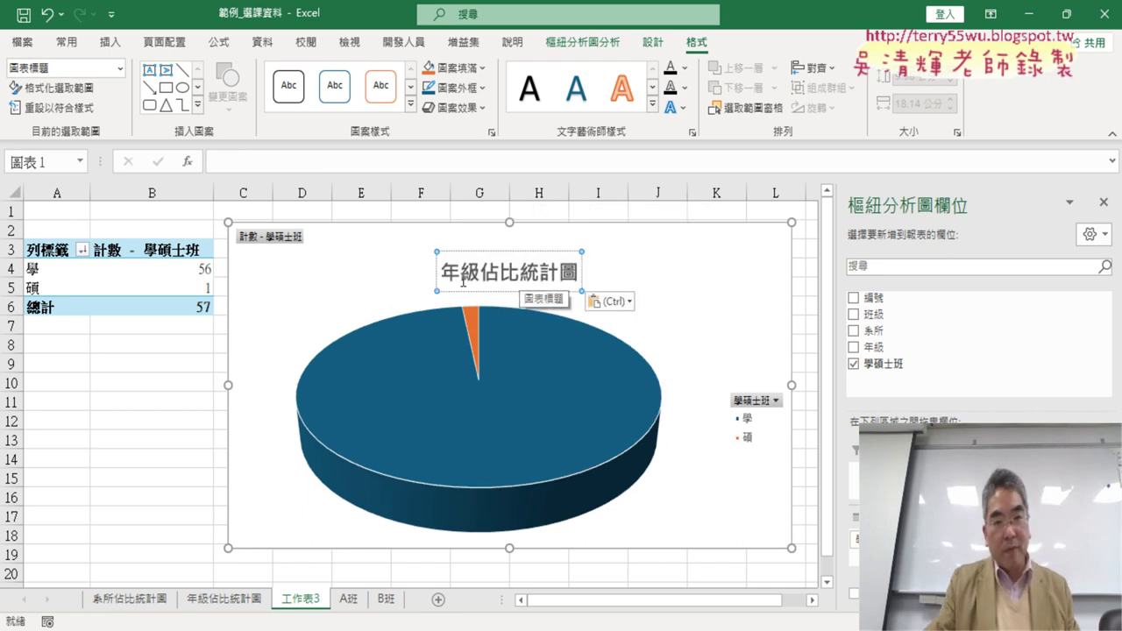
left_click_drag(480, 272, 419, 267)
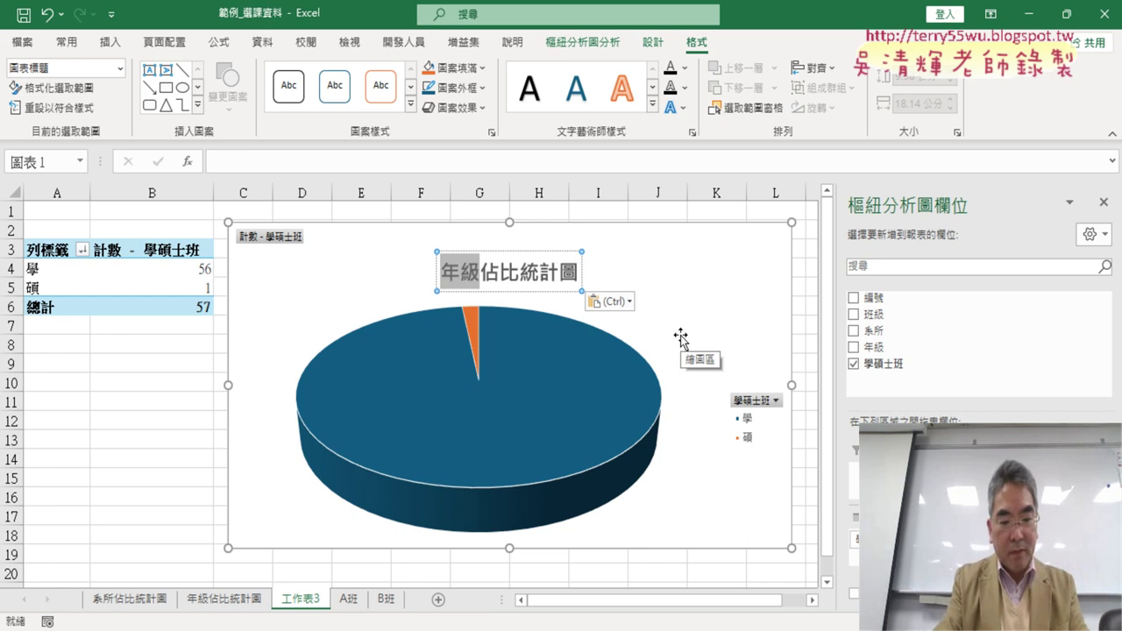
type("學")
type("碩")
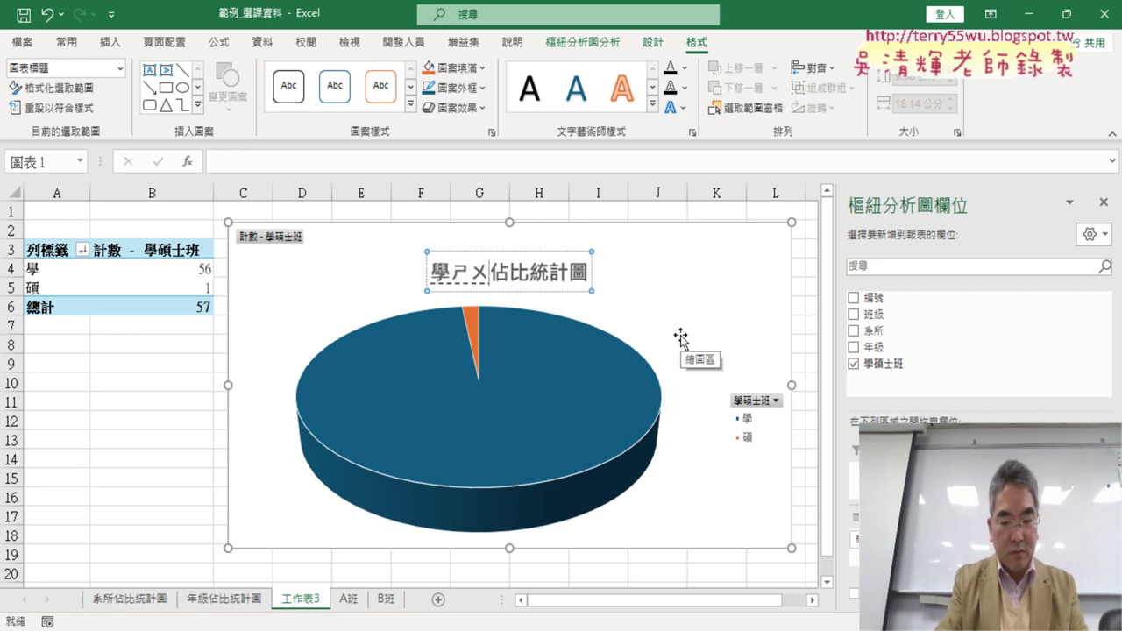
type("士ㄅㄢ班")
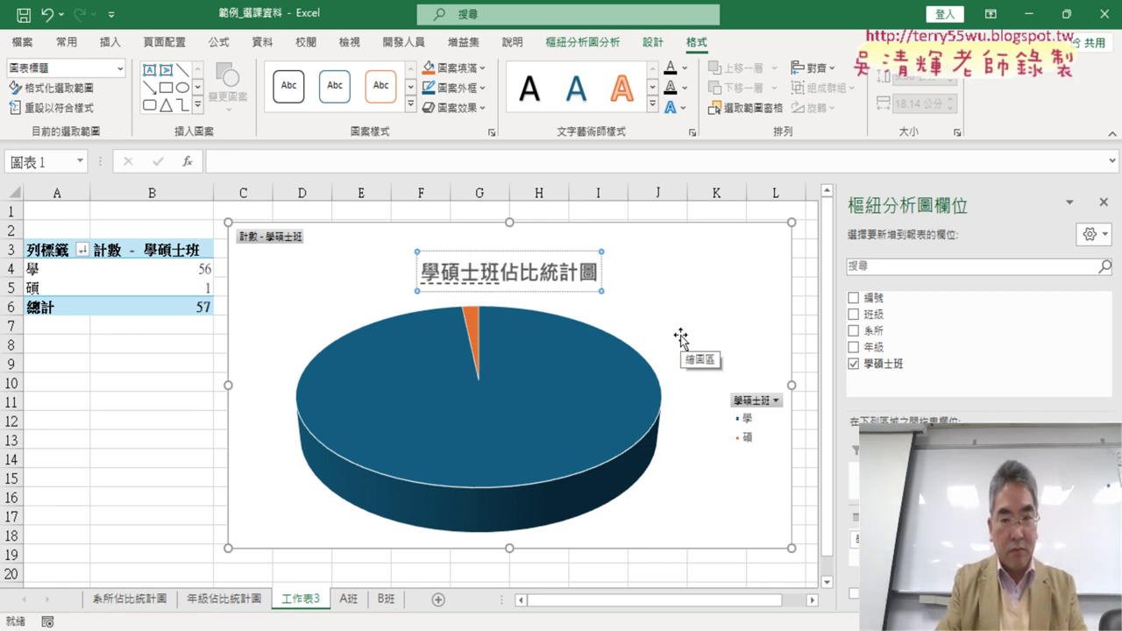
left_click(543, 253)
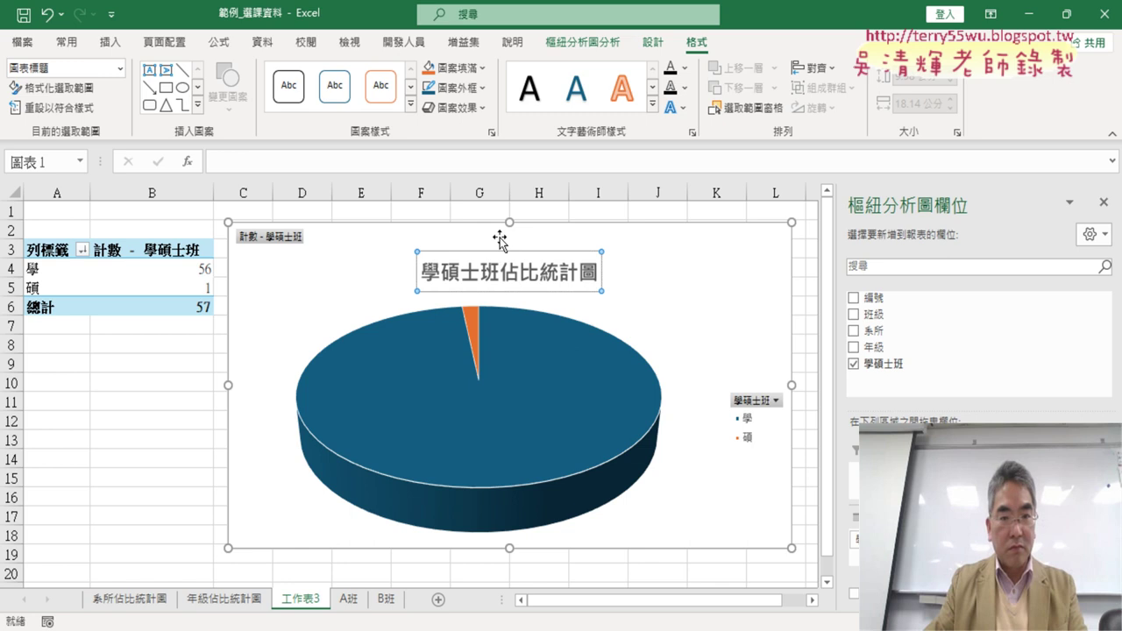
left_click(727, 303)
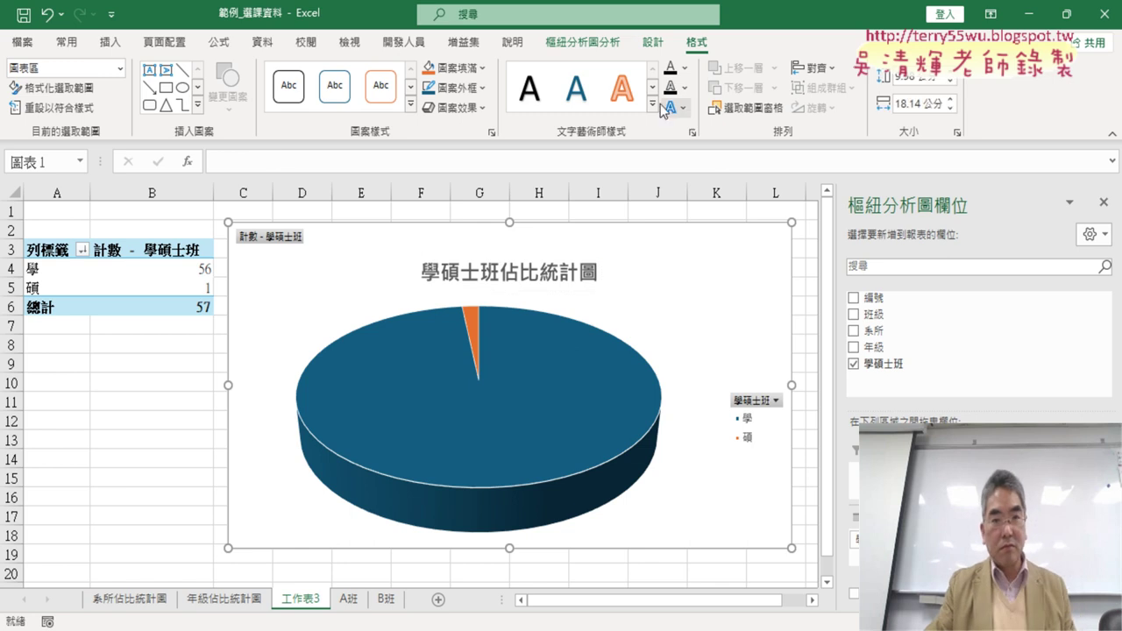
Step: Apply a grey chart style to the 3-D pie chart
left_click(670, 44)
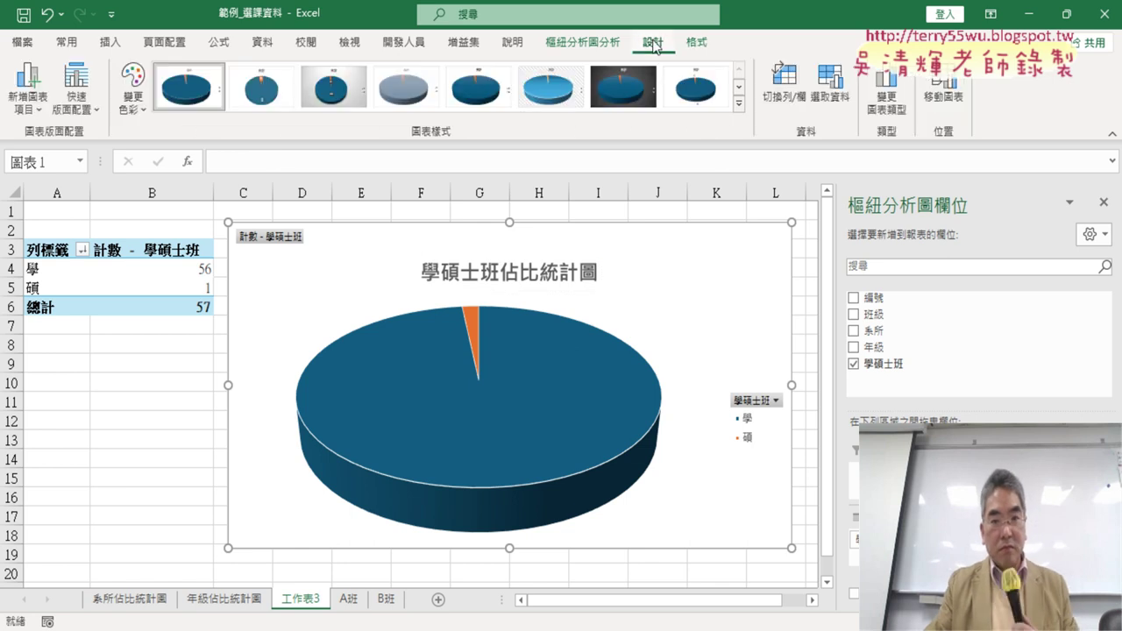
left_click(738, 109)
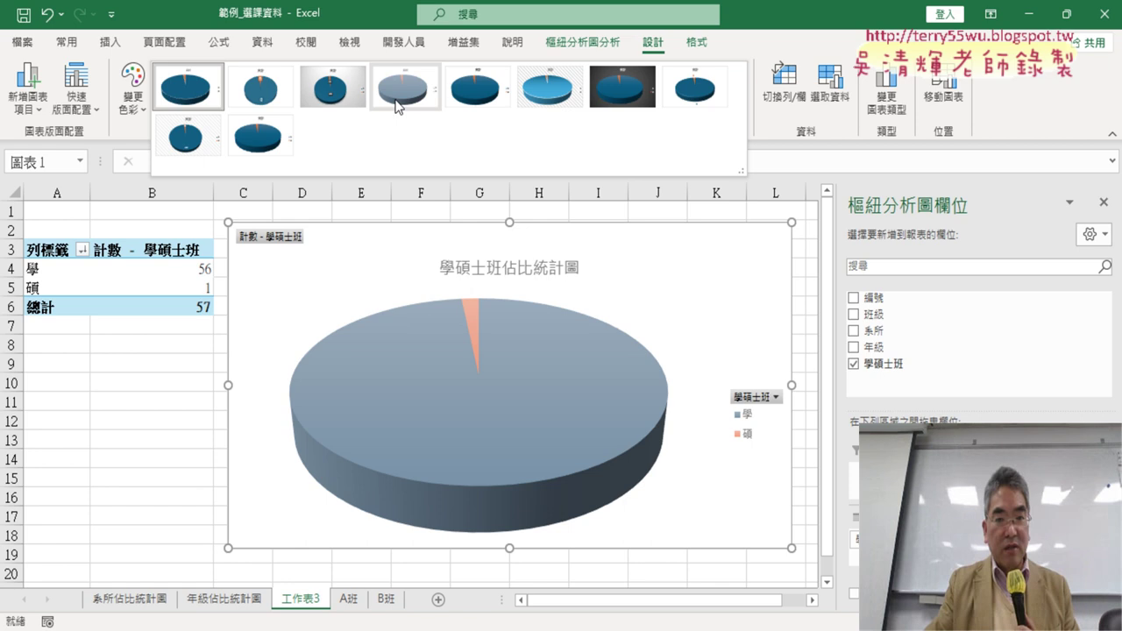
left_click(396, 105)
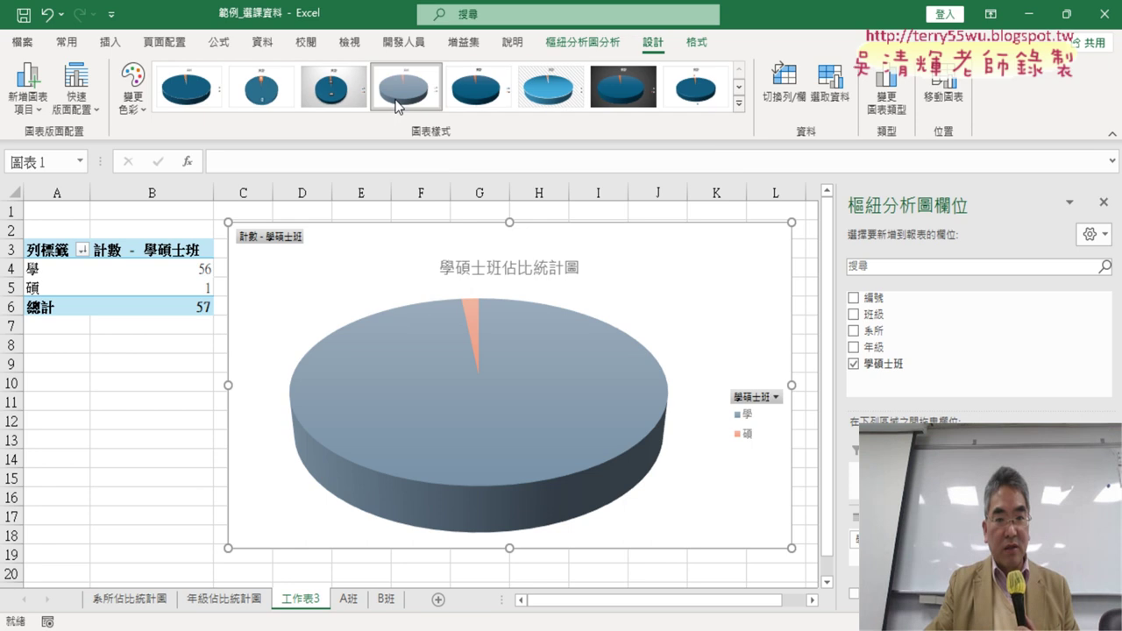
Step: Pull the small 碩 slice slightly out from the rest of the pie
left_click(472, 317)
left_click_drag(471, 316, 456, 335)
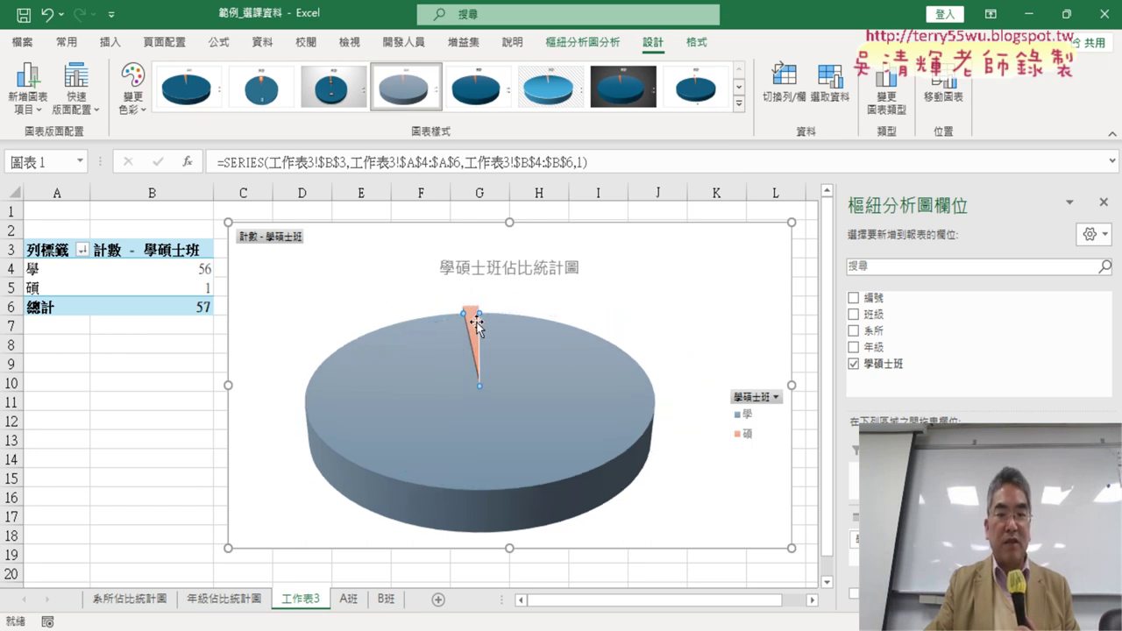
key("ctrl+z")
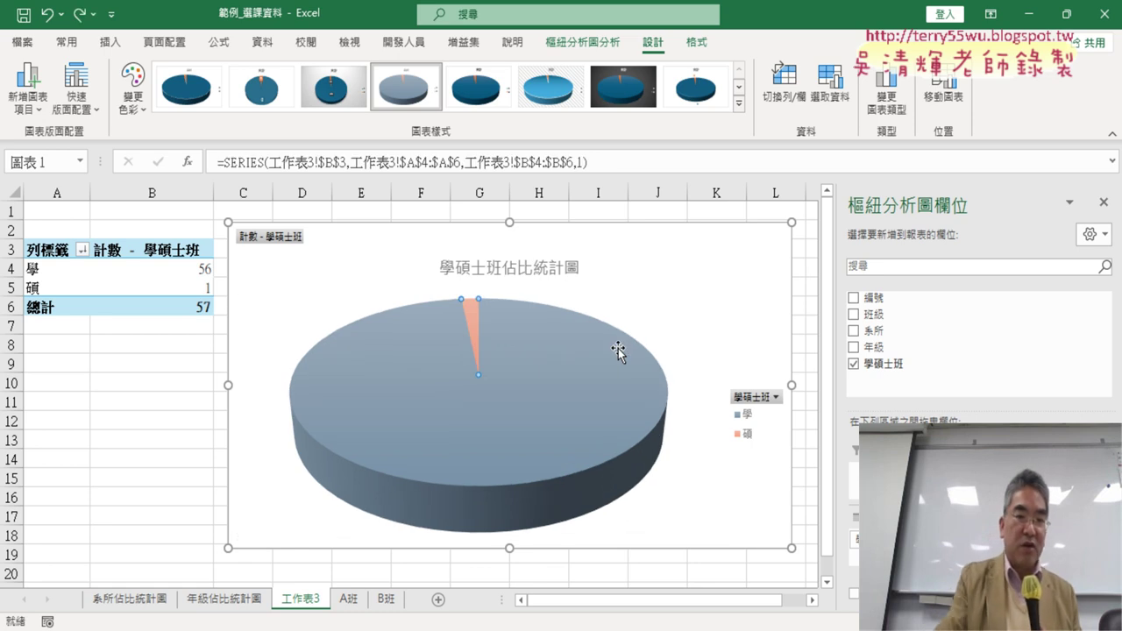
left_click(776, 338)
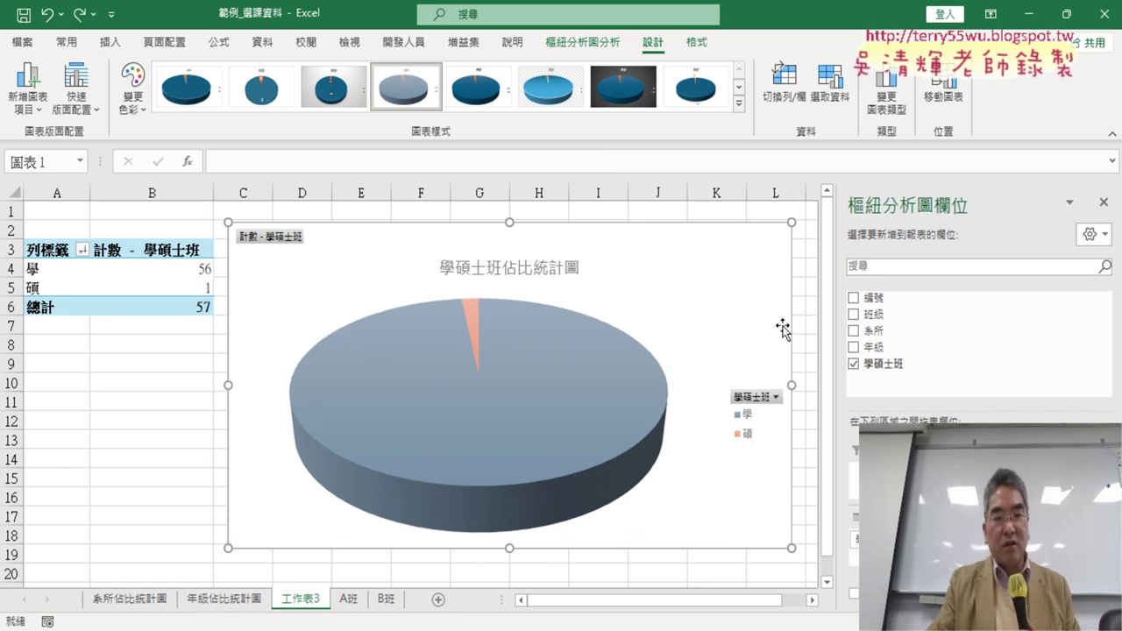
left_click(558, 363)
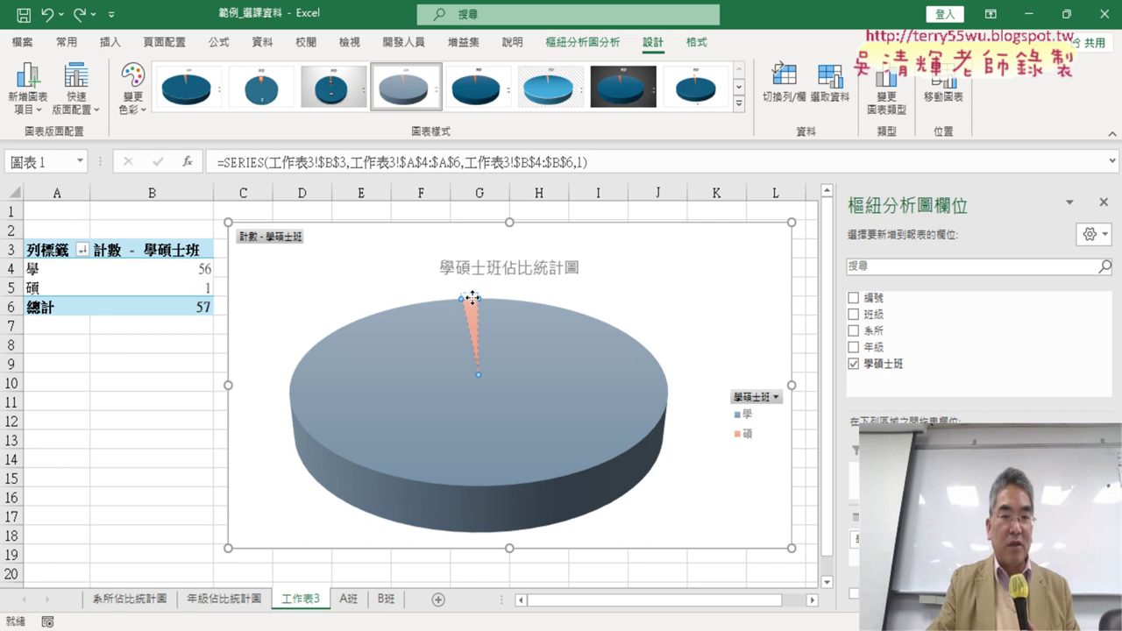
left_click_drag(473, 298, 473, 292)
Step: Switch the 3-D pie chart to the blue chart style
left_click(675, 320)
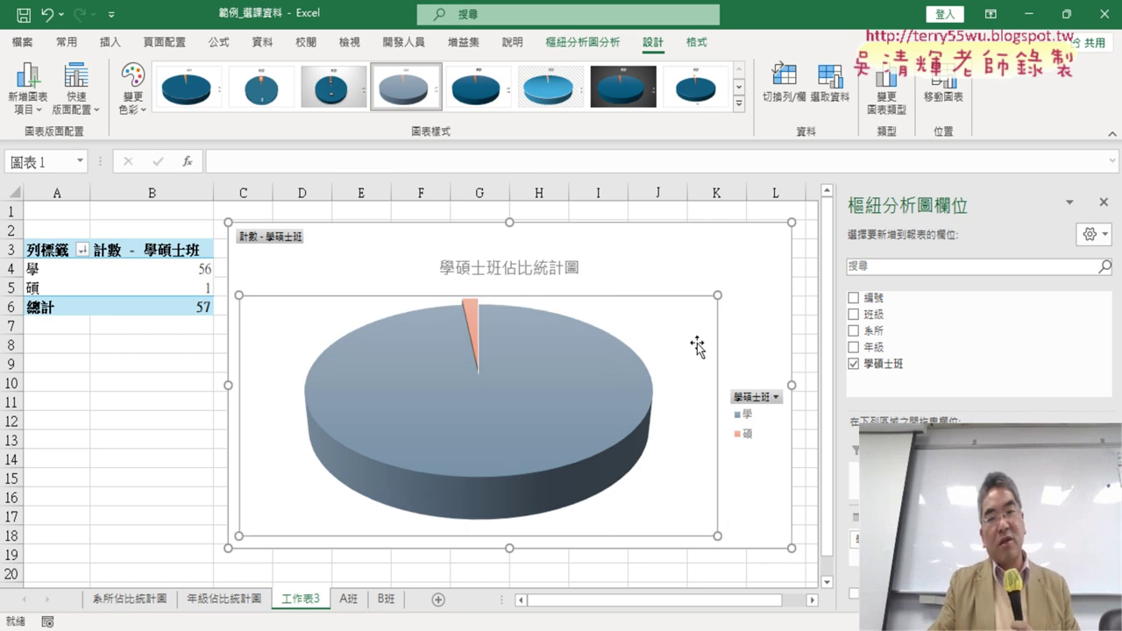
left_click(779, 296)
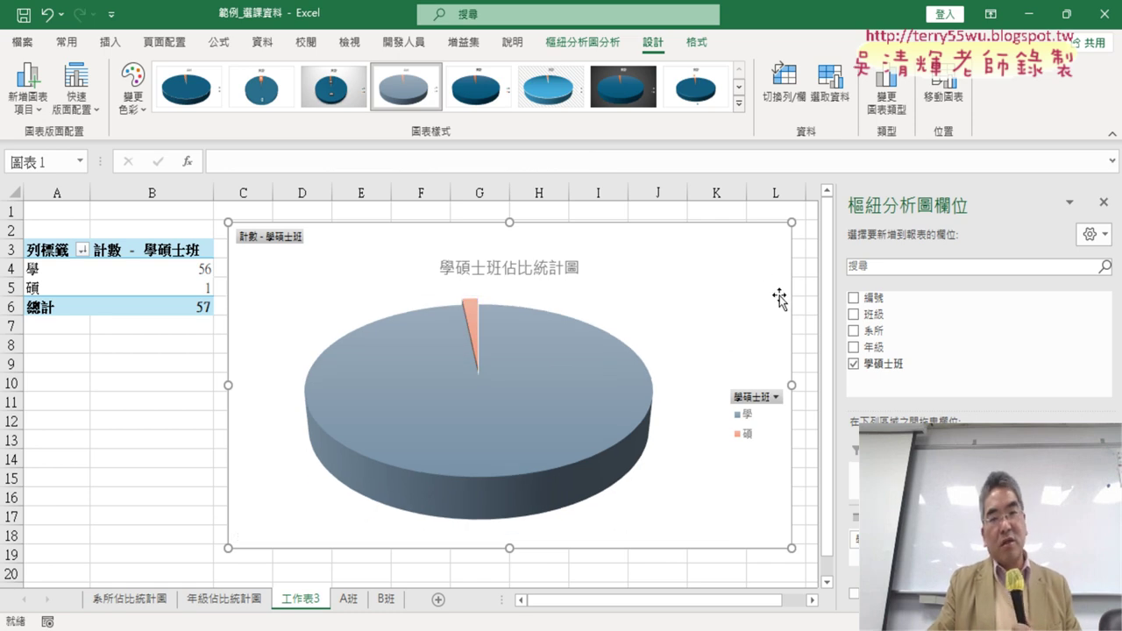
left_click(739, 105)
left_click(549, 88)
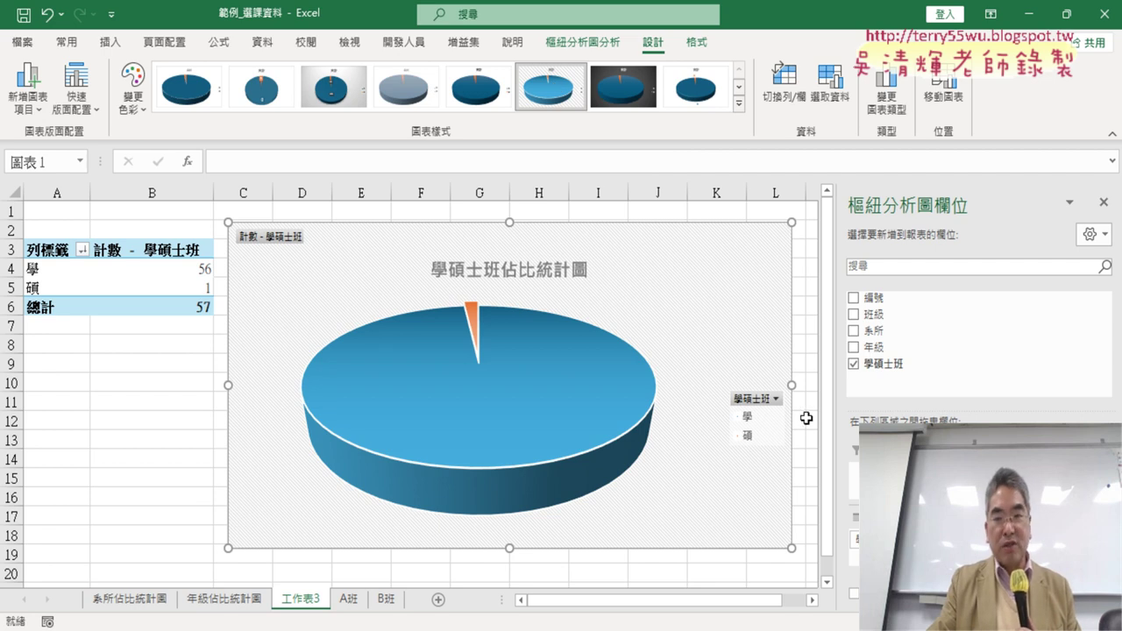
left_click(806, 418)
left_click(726, 349)
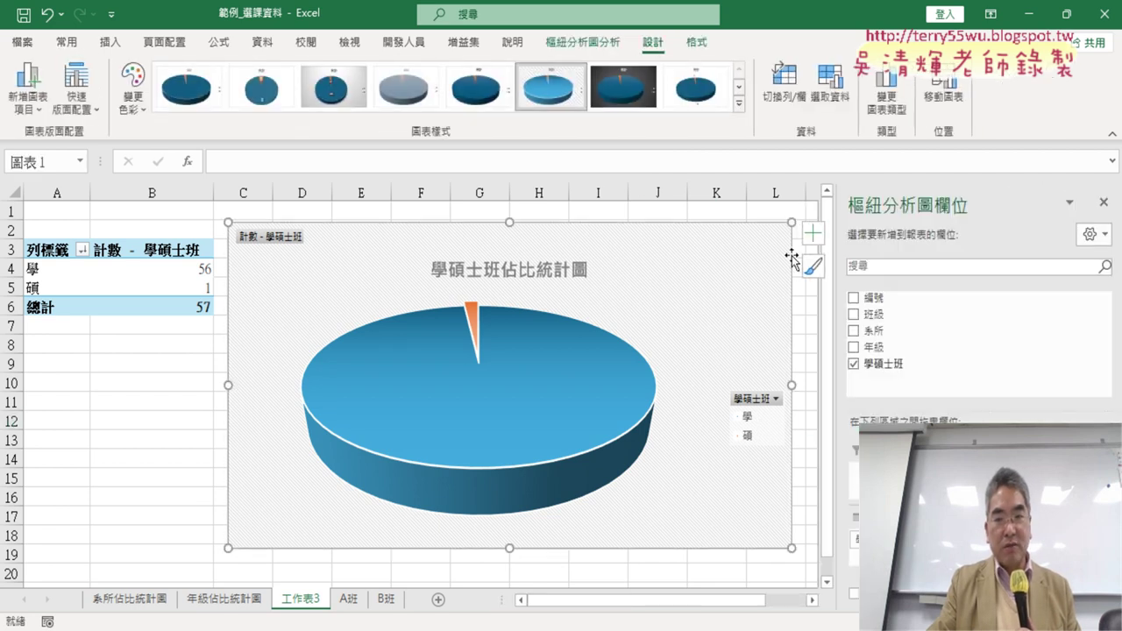
Step: Remove the legend from the 3-D pie chart
left_click(813, 233)
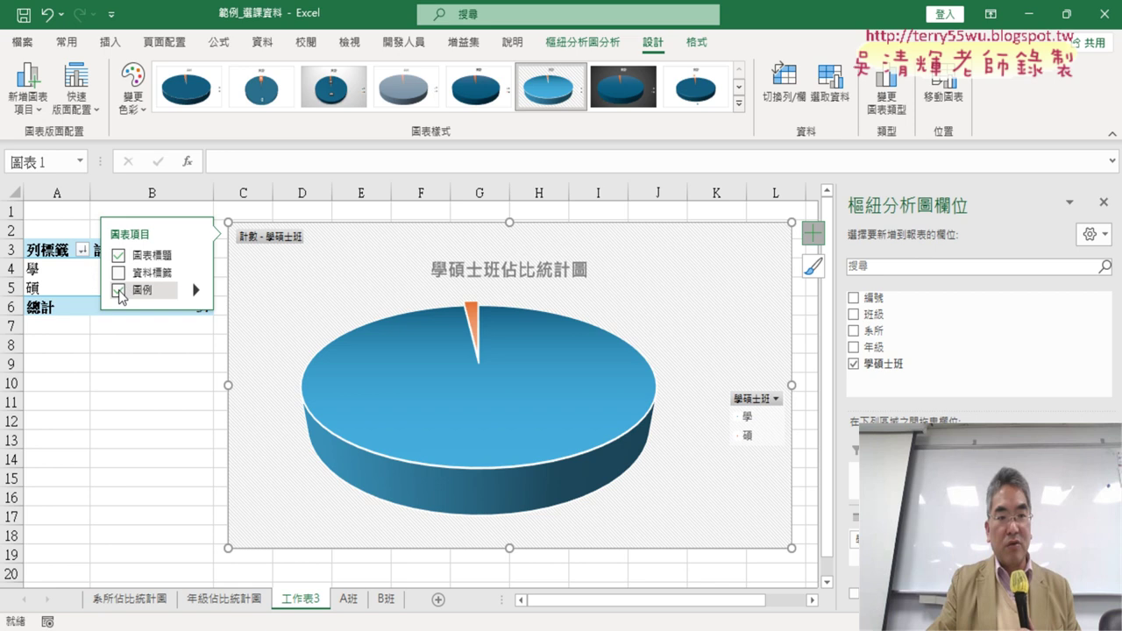
left_click(118, 290)
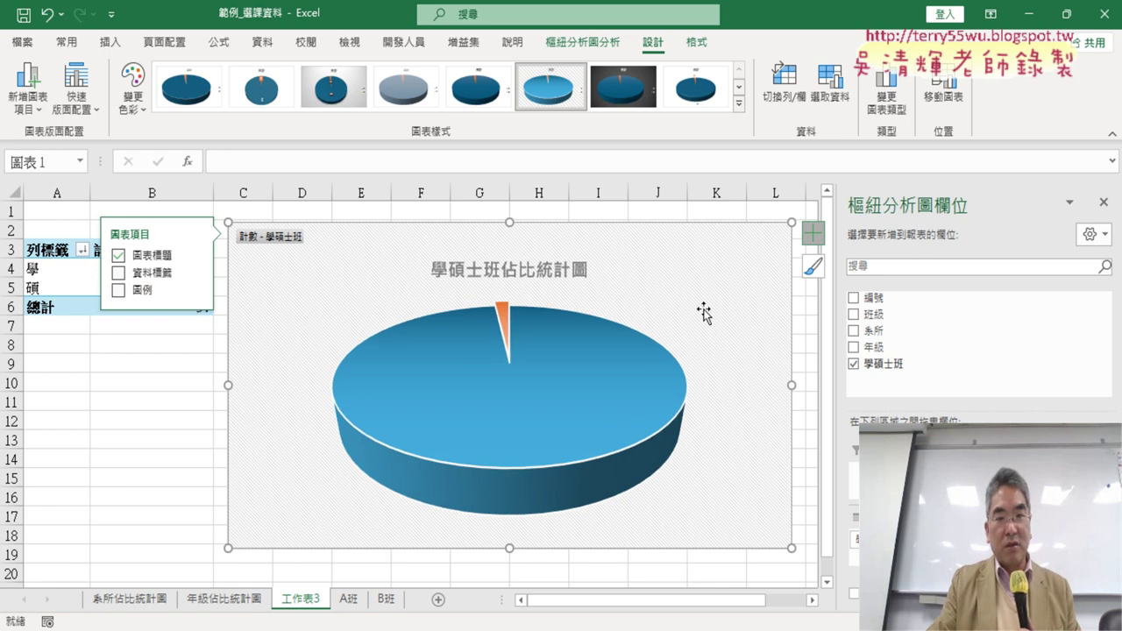
left_click(119, 274)
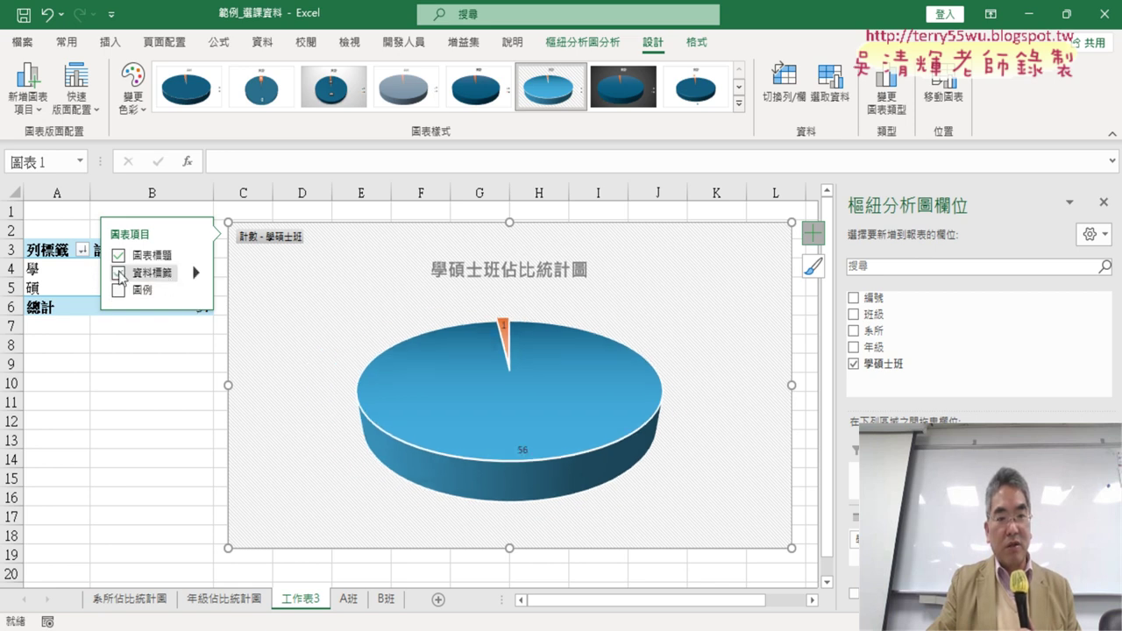
left_click(120, 273)
Step: Add data callouts showing category and percentage: 學 98% and 碩 2%
right_click(467, 383)
left_click(536, 315)
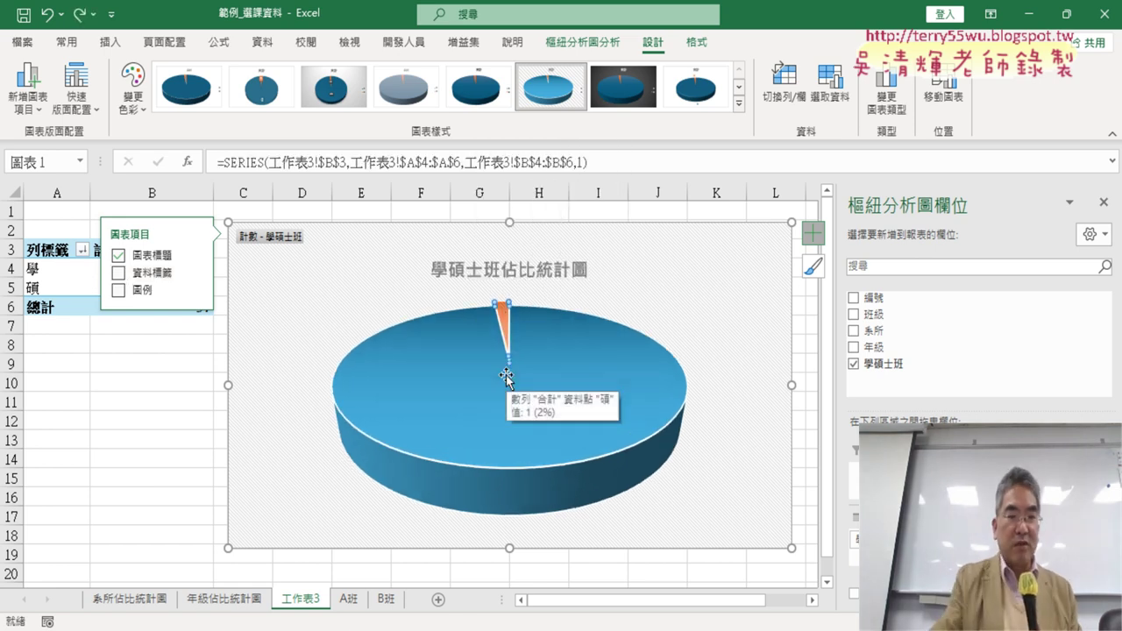
right_click(623, 364)
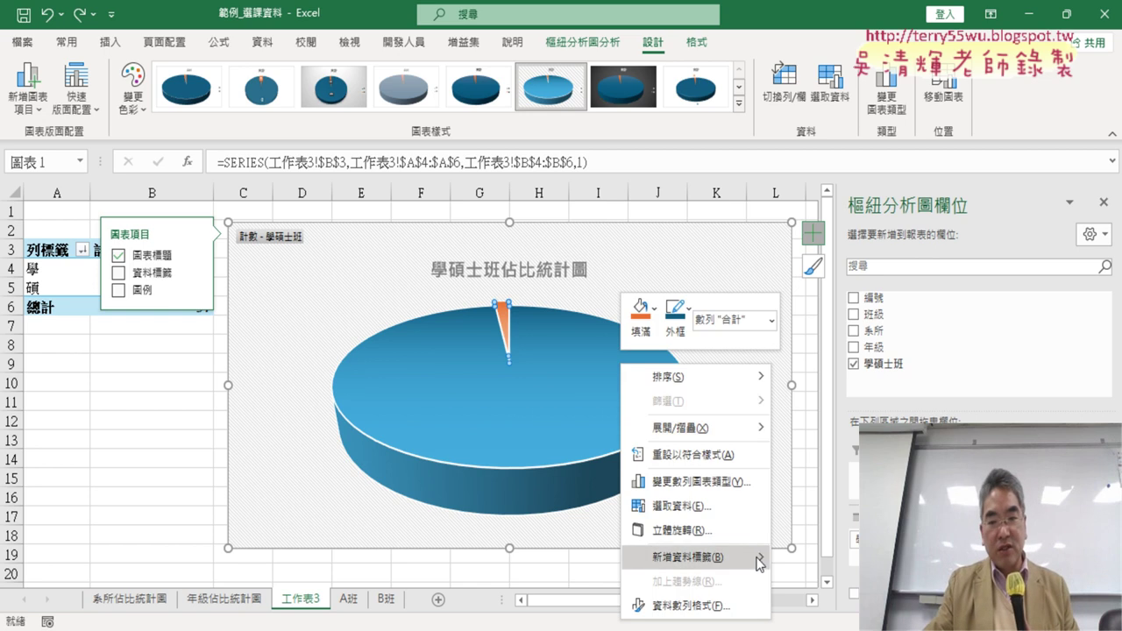
mouse_move(754, 558)
left_click(844, 577)
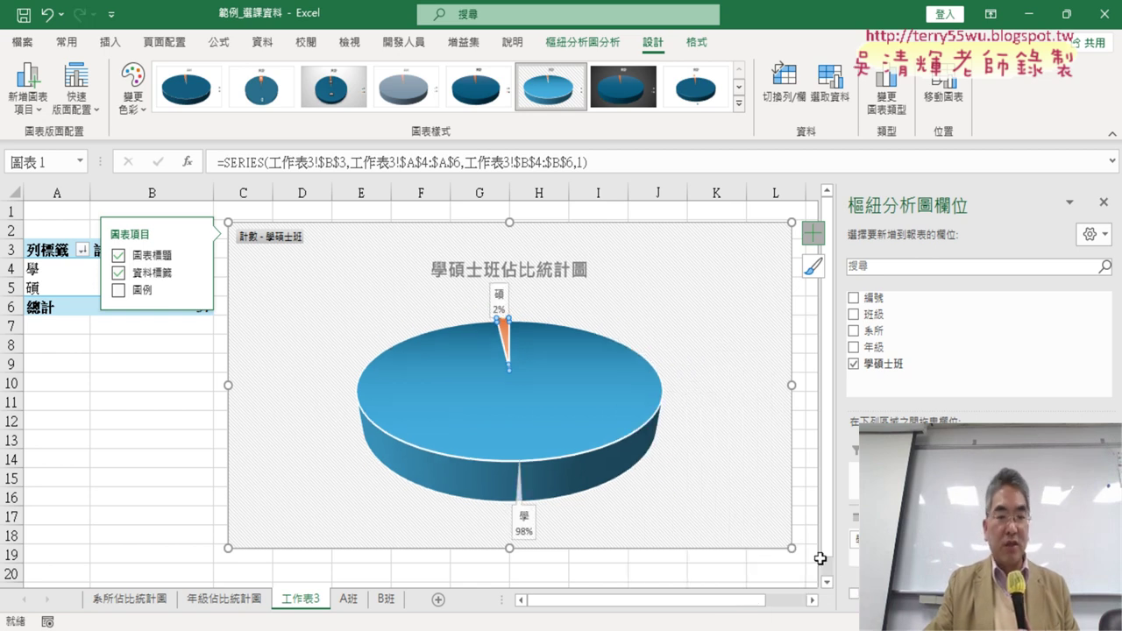
left_click(454, 270)
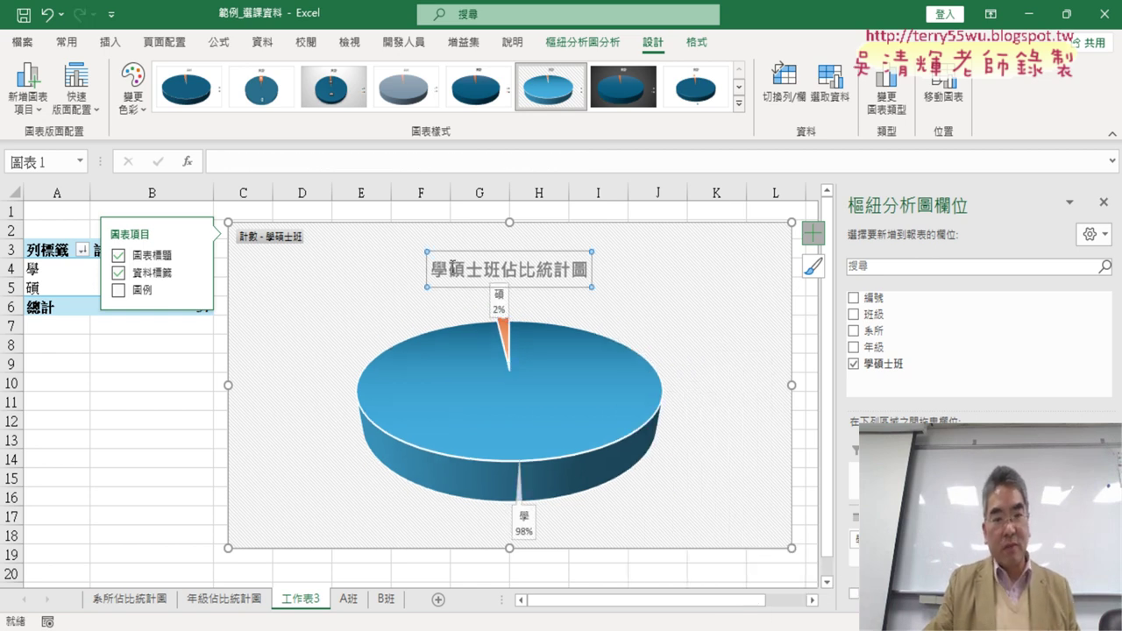
left_click_drag(437, 269, 593, 271)
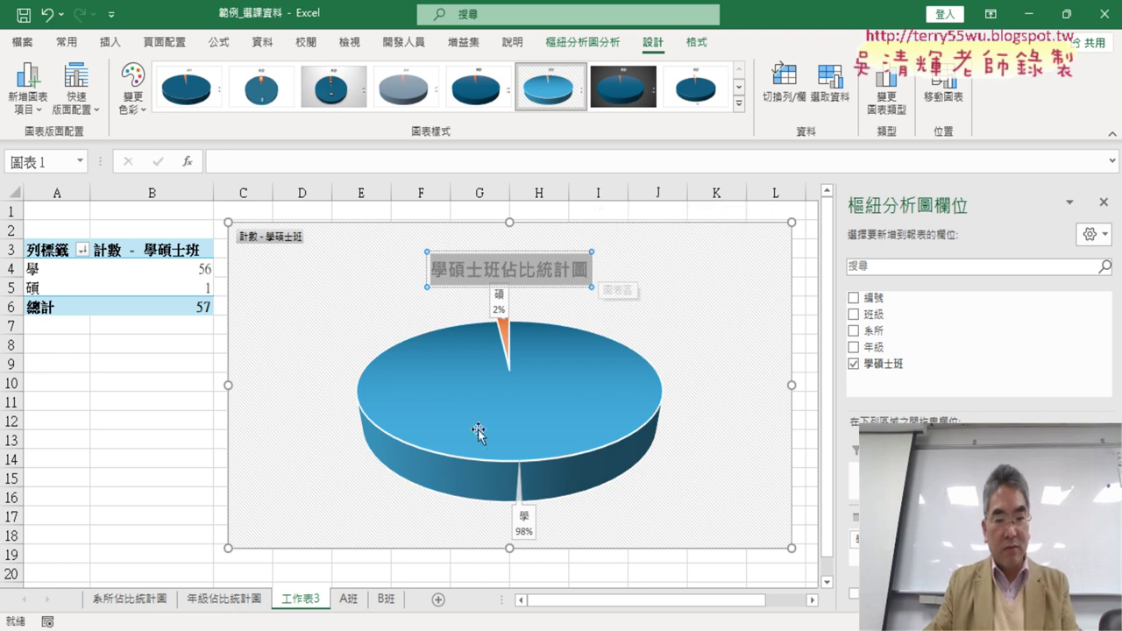
Step: Rename the sheet 工作表3 to 學碩士班佔比統計圖, then show the A班 sheet
double_click(302, 600)
type("學碩士班佔比統計圖")
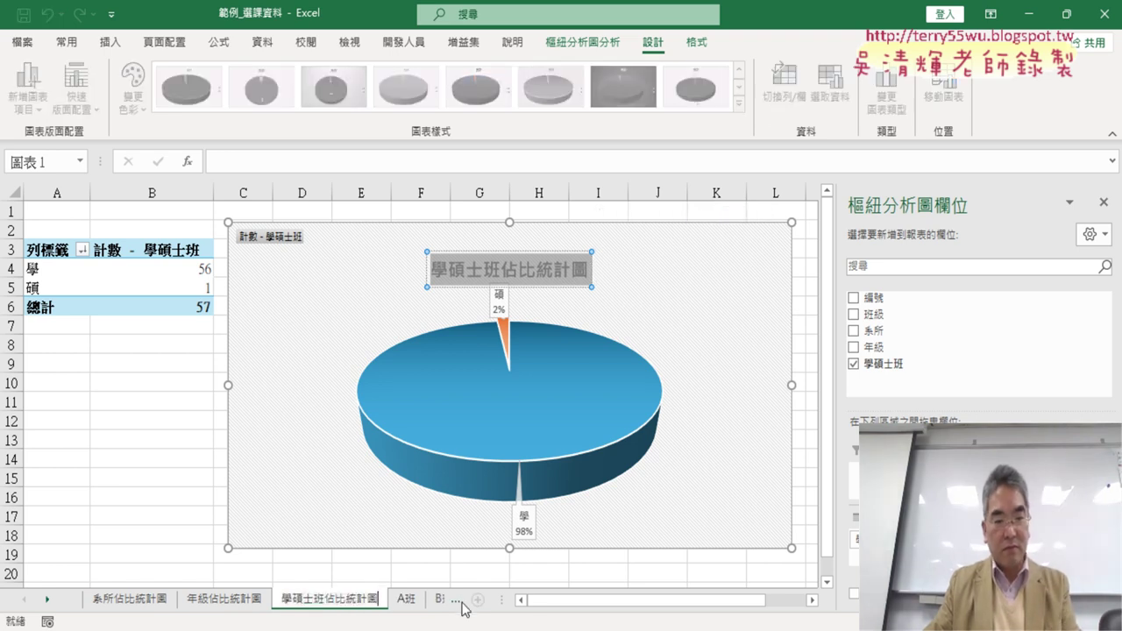
left_click(175, 515)
left_click(405, 599)
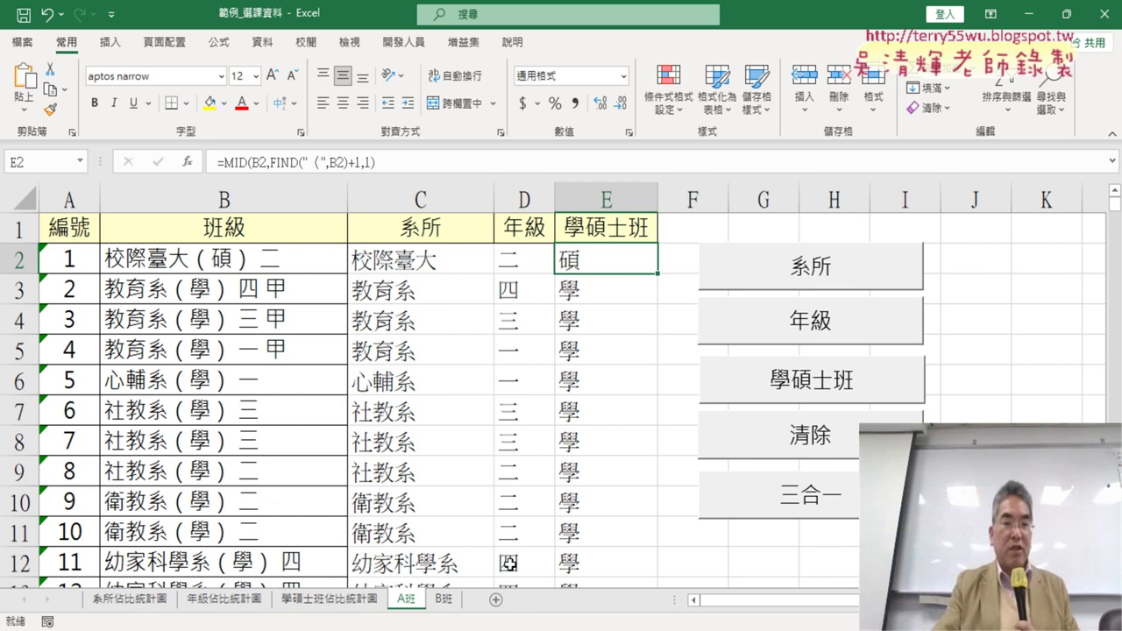
Step: Flip through the three chart sheets and check the department formula in A班 cell C2
left_click(136, 600)
left_click(213, 605)
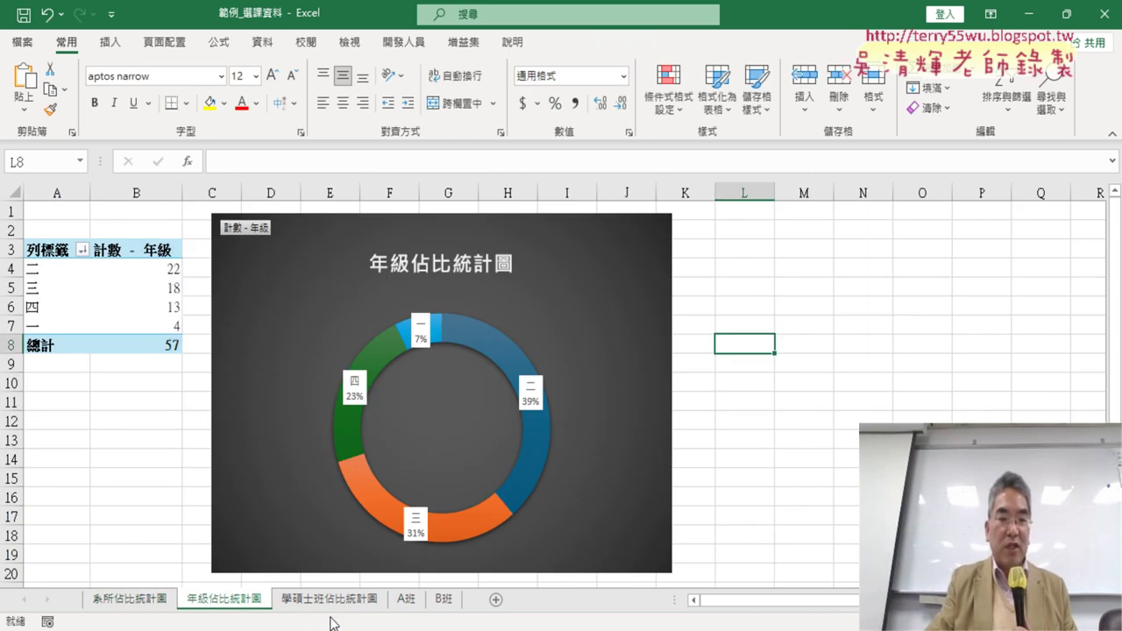
left_click(341, 605)
left_click(197, 604)
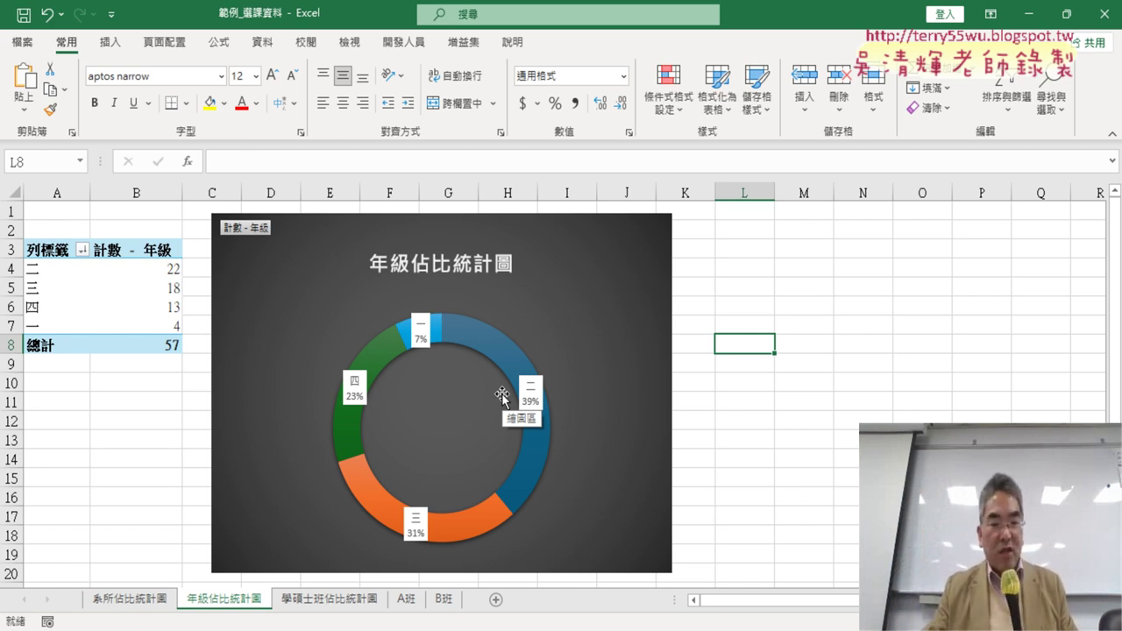
left_click(406, 599)
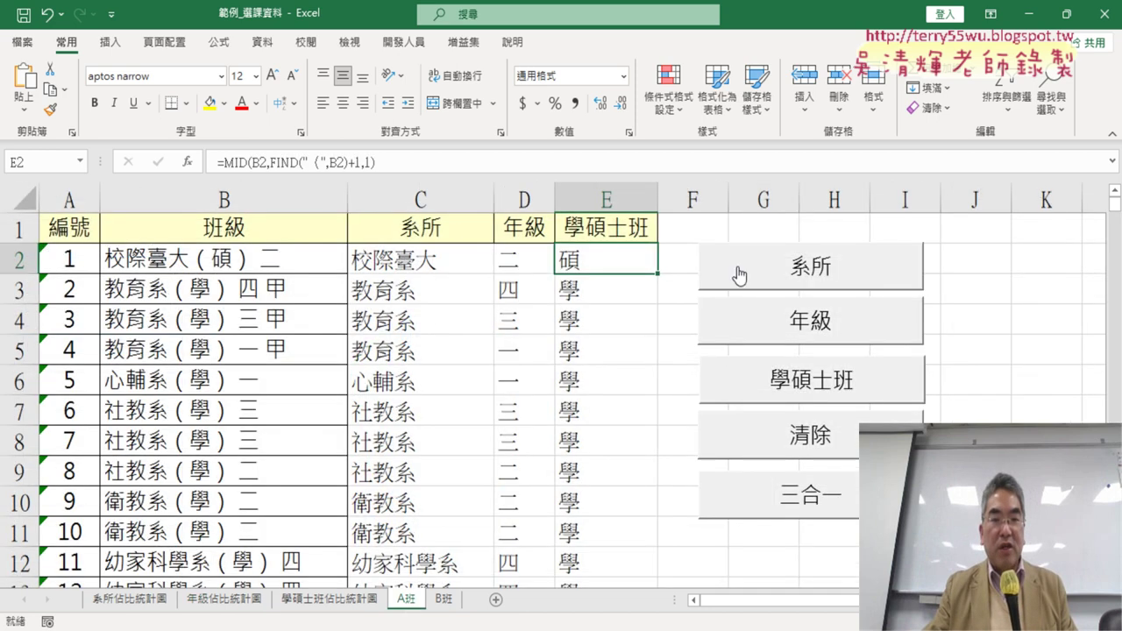
left_click(411, 258)
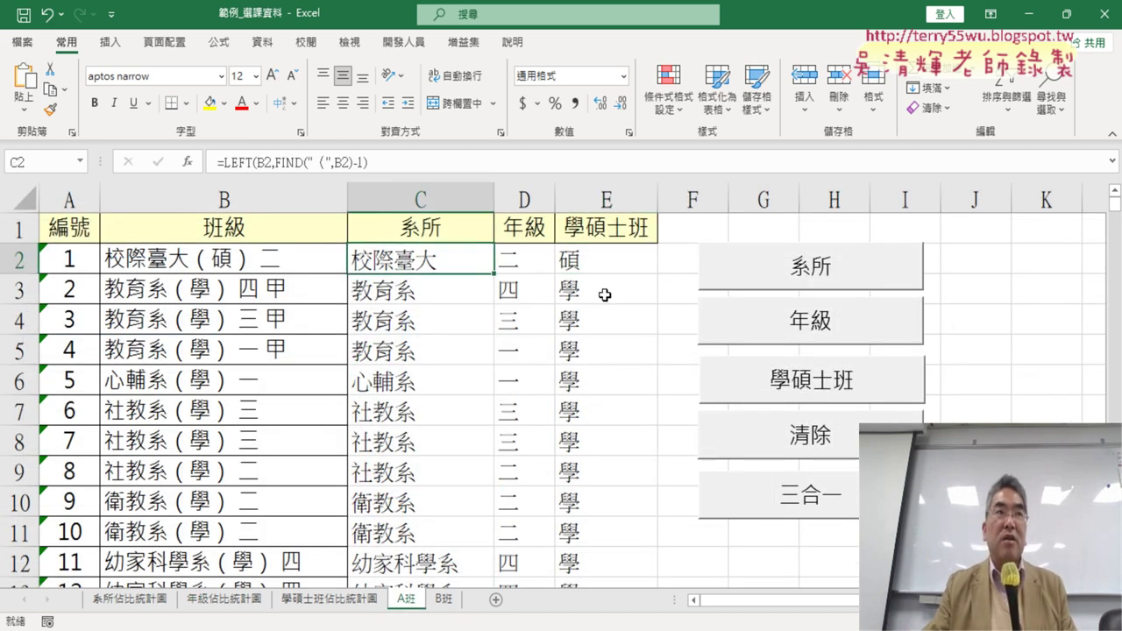
left_click(119, 604)
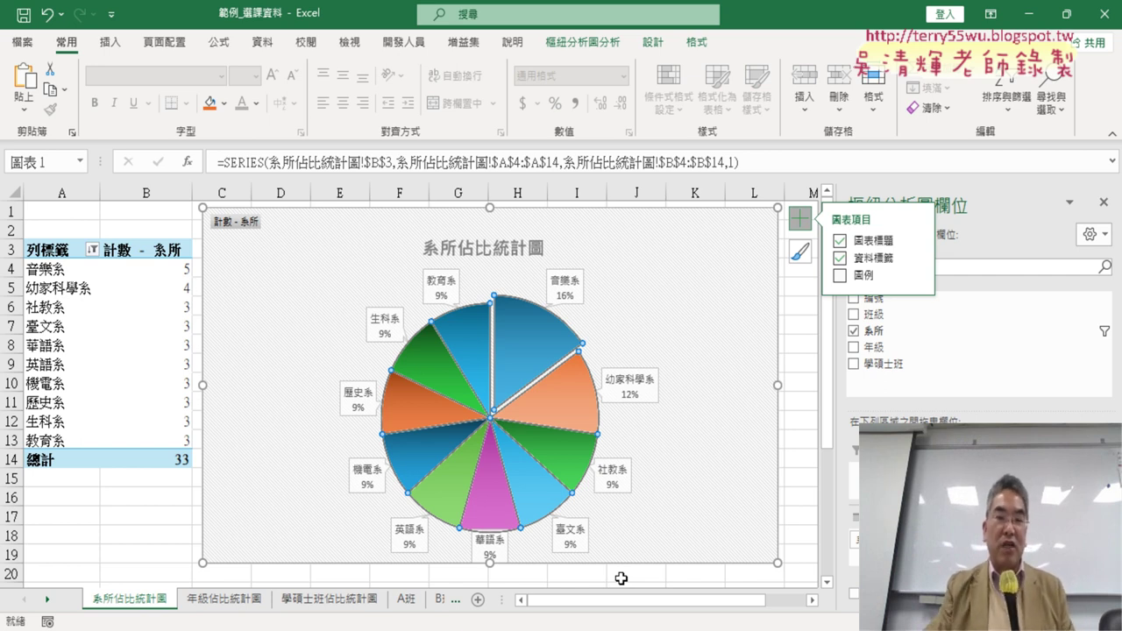
Step: Check the D2 and E2 formulas on A班, then cycle the chart sheets ending on 年級佔比統計圖
left_click(406, 599)
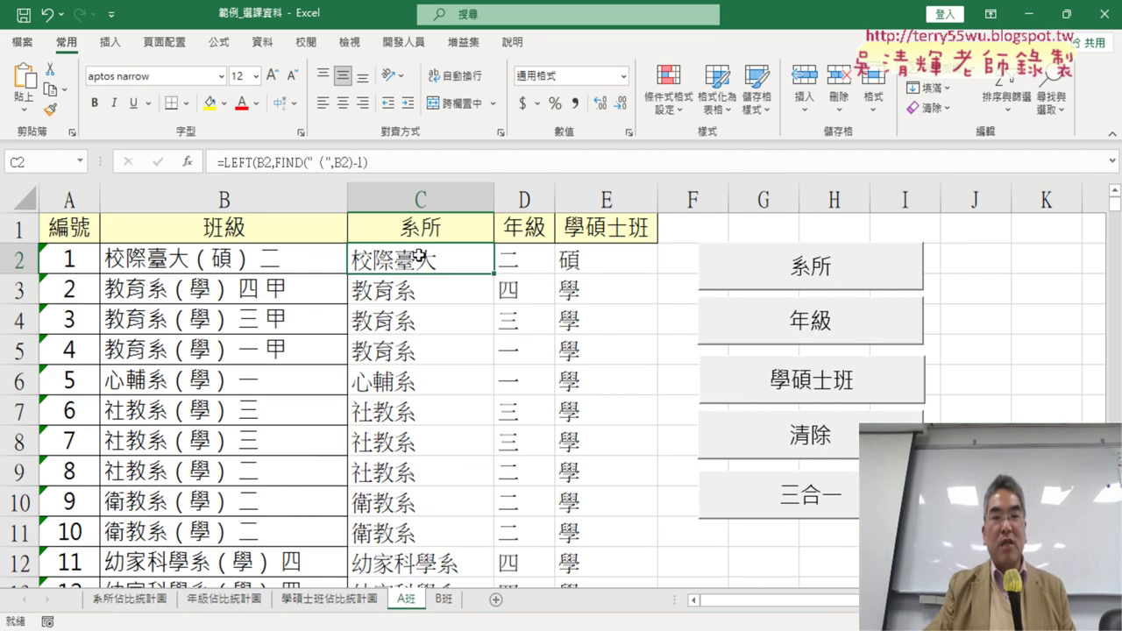
left_click(512, 261)
left_click(593, 263)
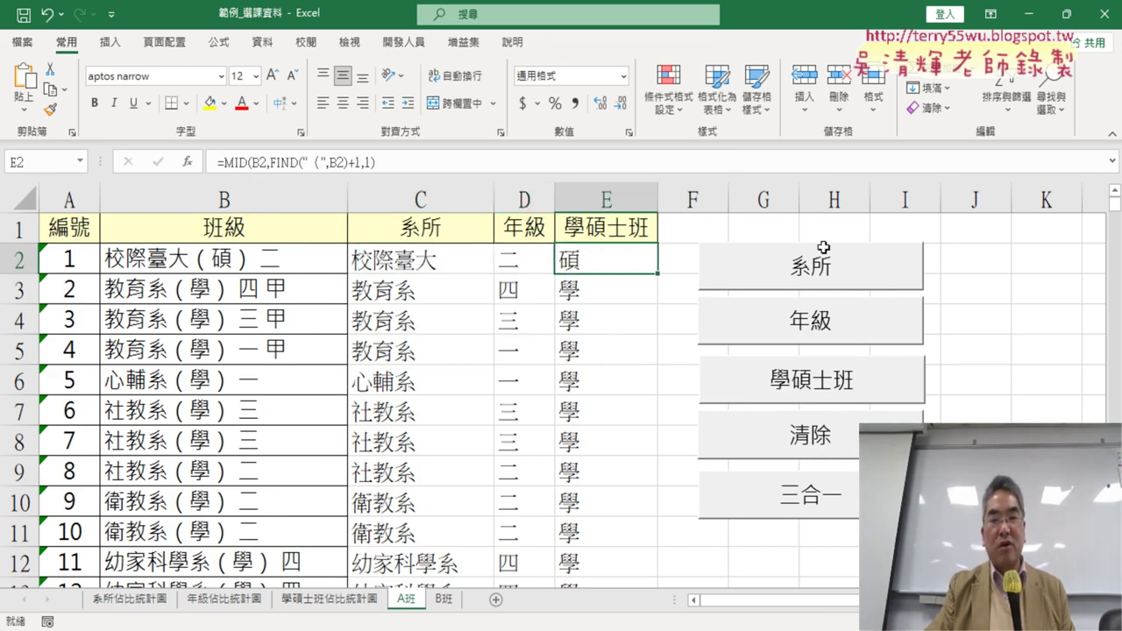
left_click(128, 605)
left_click(224, 605)
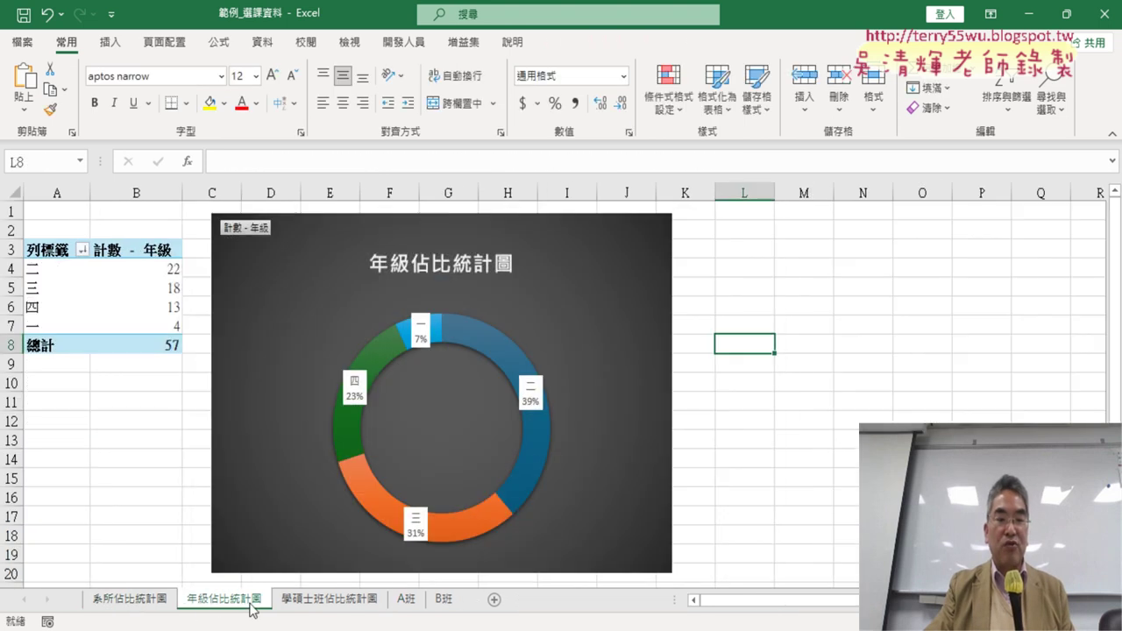
left_click(322, 605)
left_click(143, 605)
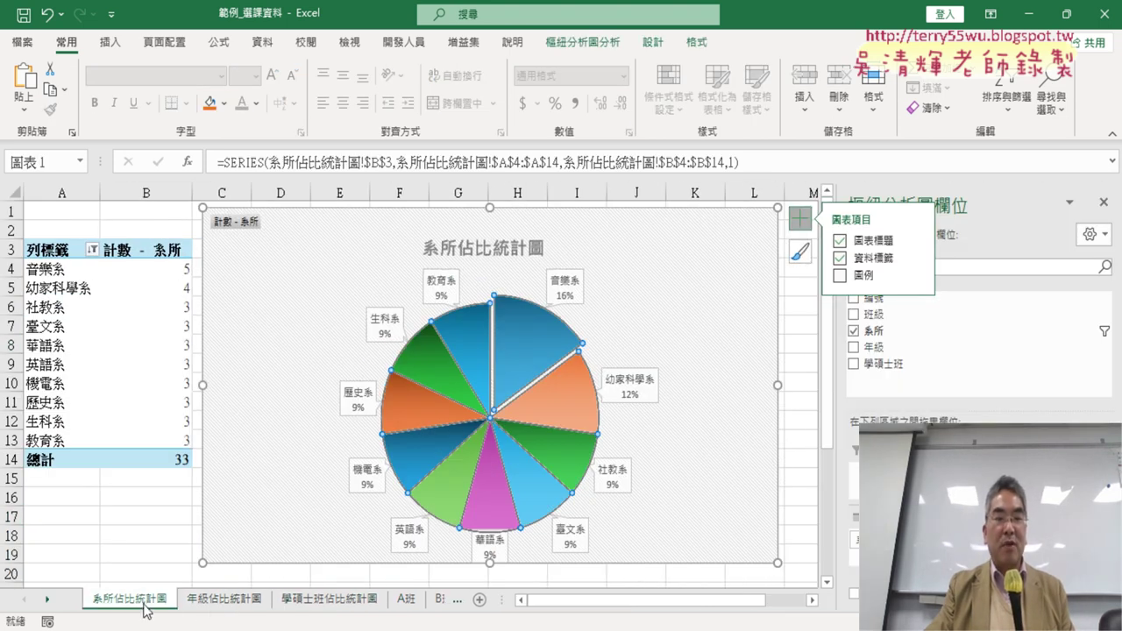
left_click(244, 607)
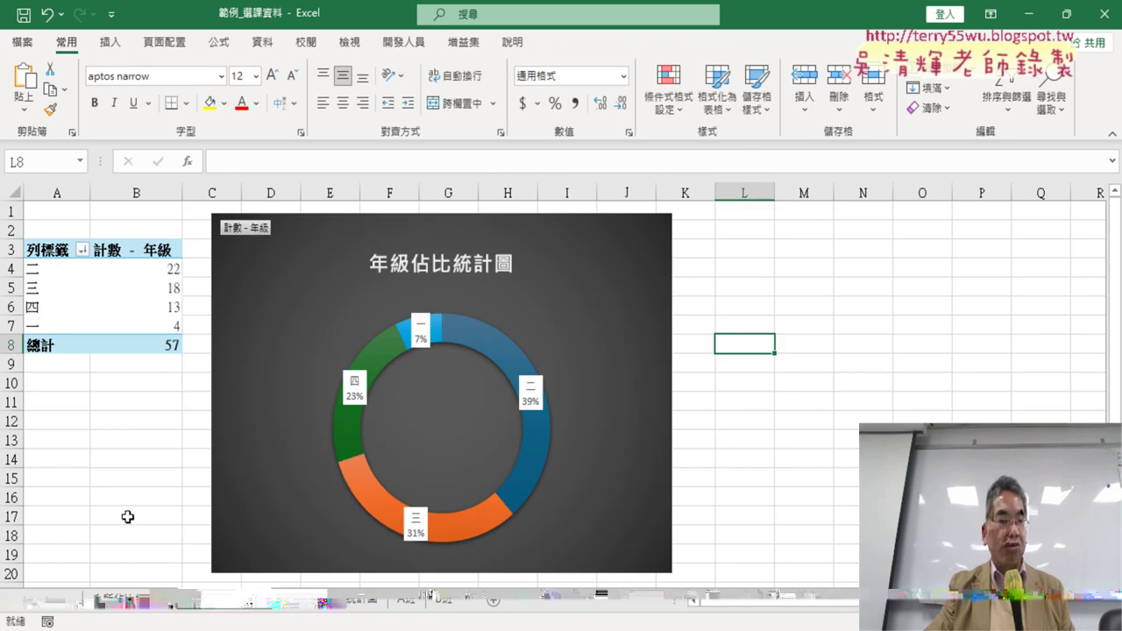